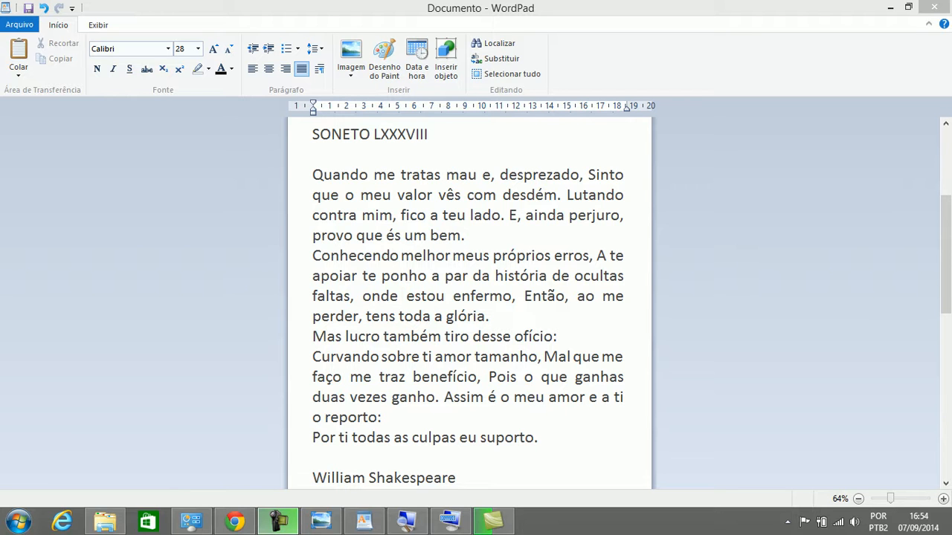
Justify the blank line below the title
left_click(312, 154)
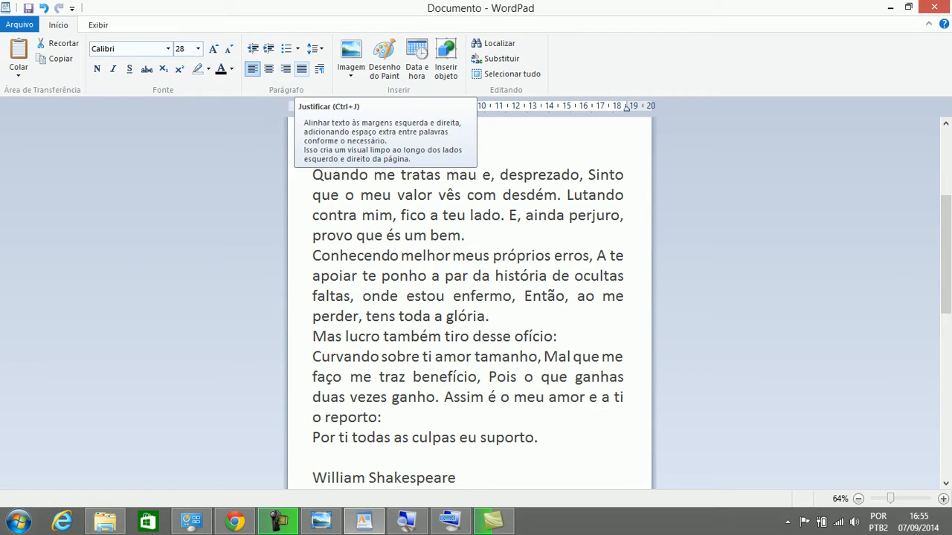
left_click(302, 68)
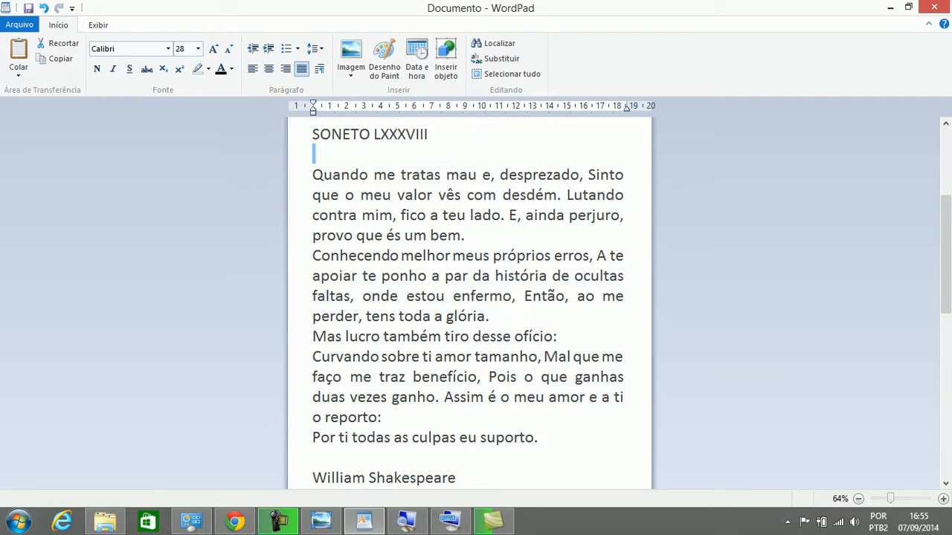
key("Left")
Change 'Sinto' in the first verse to lowercase 'sinto', then move the cursor after 'bem.'
left_click(589, 175)
key("shift+Right")
key("shift+Right")
key("shift+Right")
key("shift+Right")
key("shift+Right")
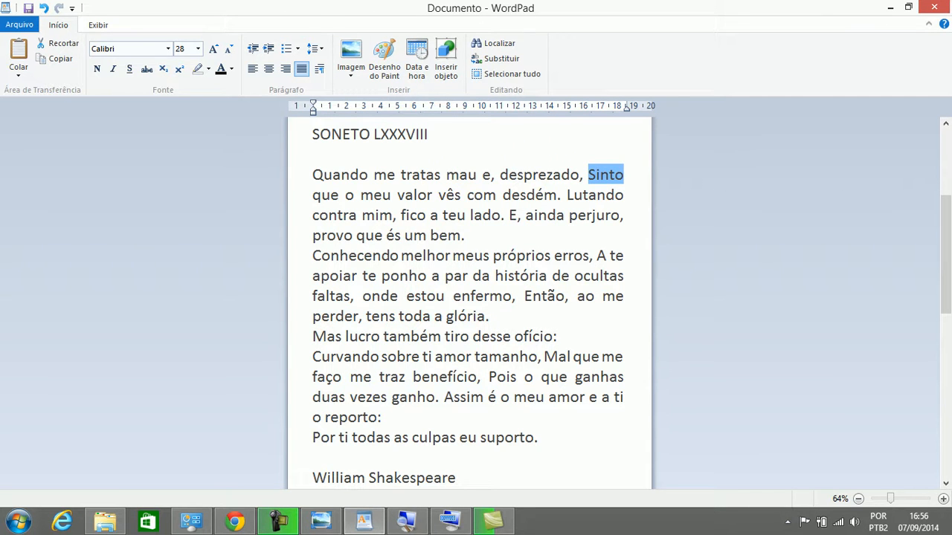
key("Delete")
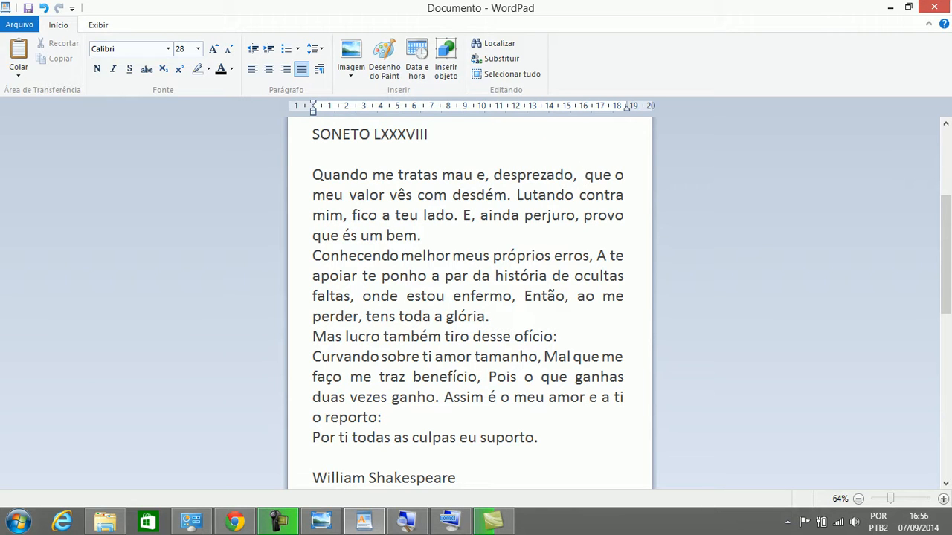
type("sinto")
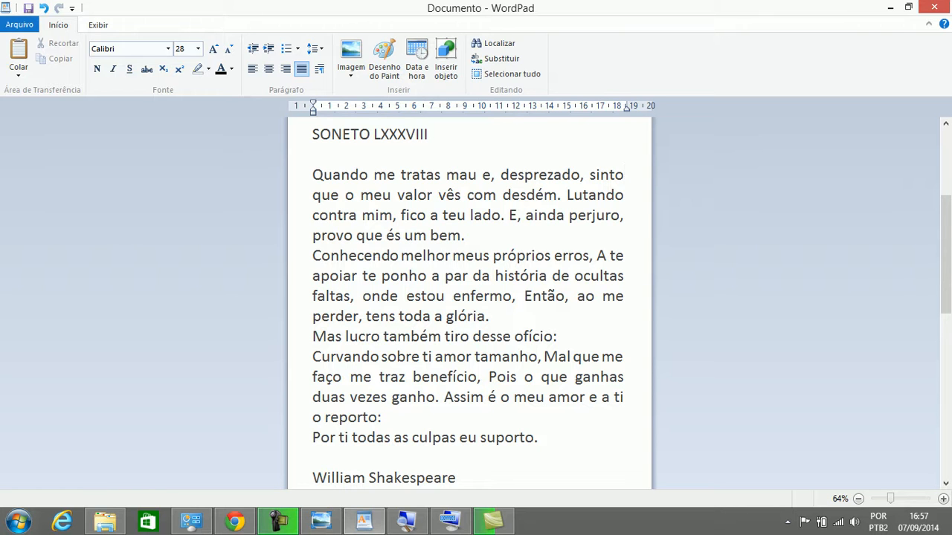
left_click(470, 235)
Select LXXXVIII, then extend the selection over the whole title SONETO LXXXVIII
double_click(400, 134)
key("ctrl+shift+Left")
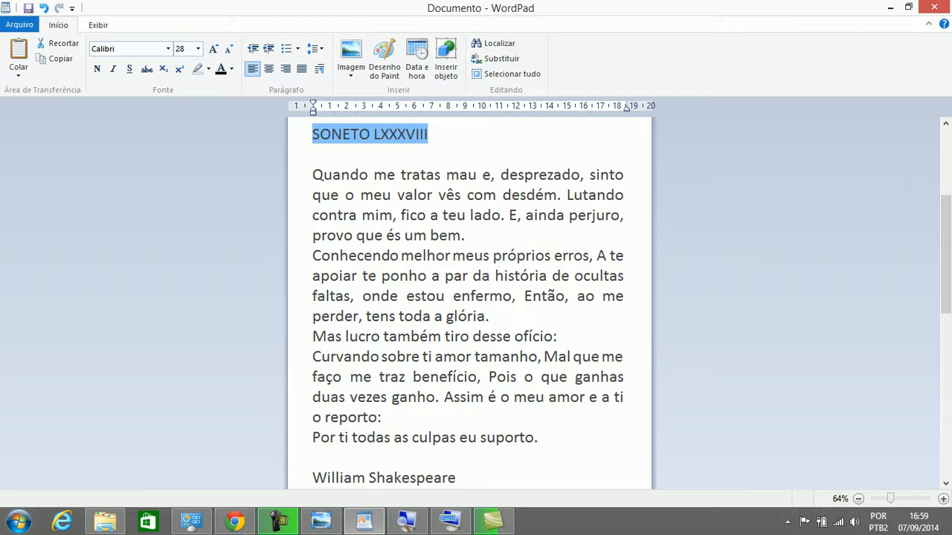
Reselect the title SONETO LXXXVIII, then select the verses from 'Quando' to 'suporto.'
key("Down")
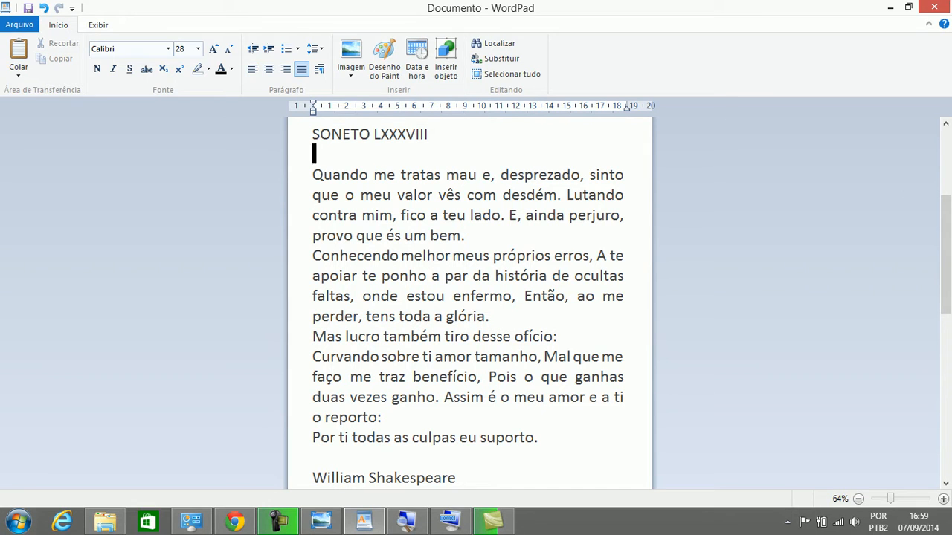
key("Up")
key("ctrl+shift+Left")
key("shift+Down")
key("shift+Up")
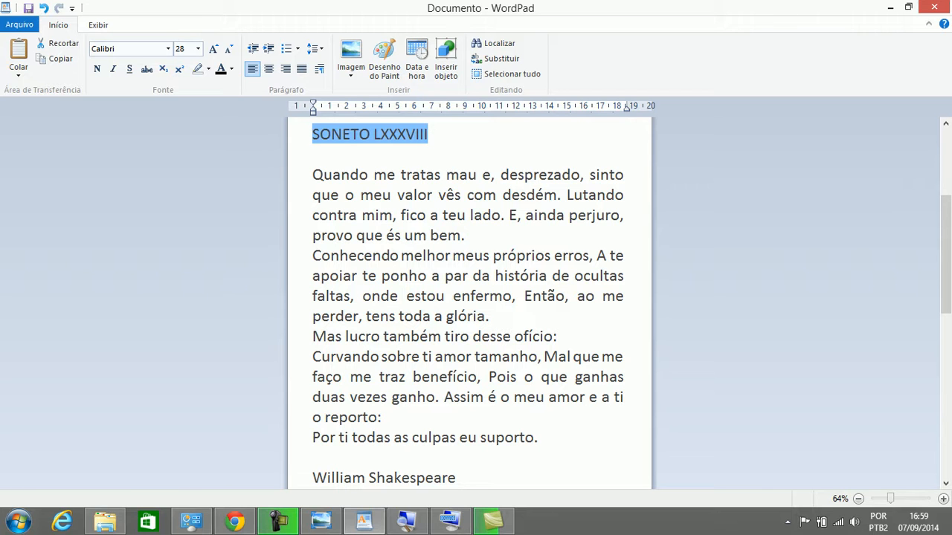
left_click_drag(312, 174, 538, 438)
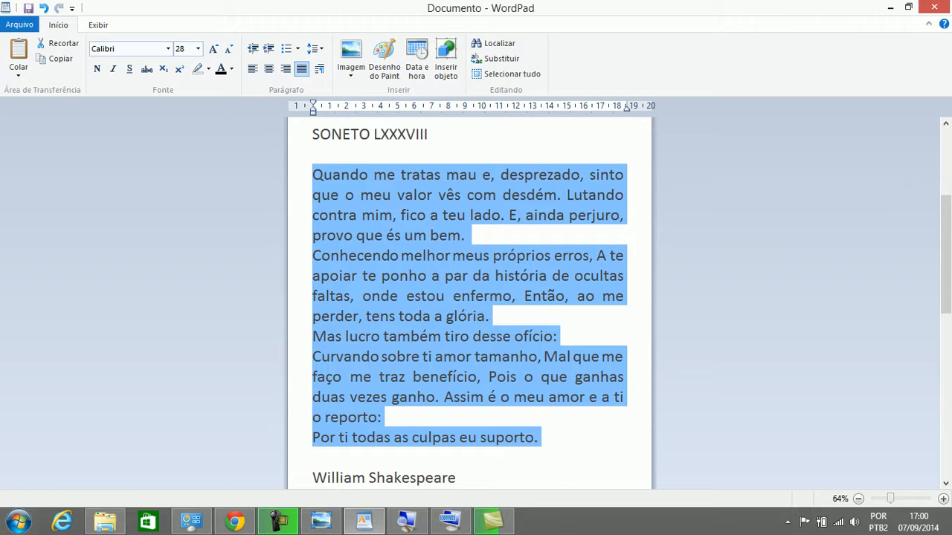
Select the author name, then the title SONETO LXXXVIII, then the poem's verses
left_click(455, 477)
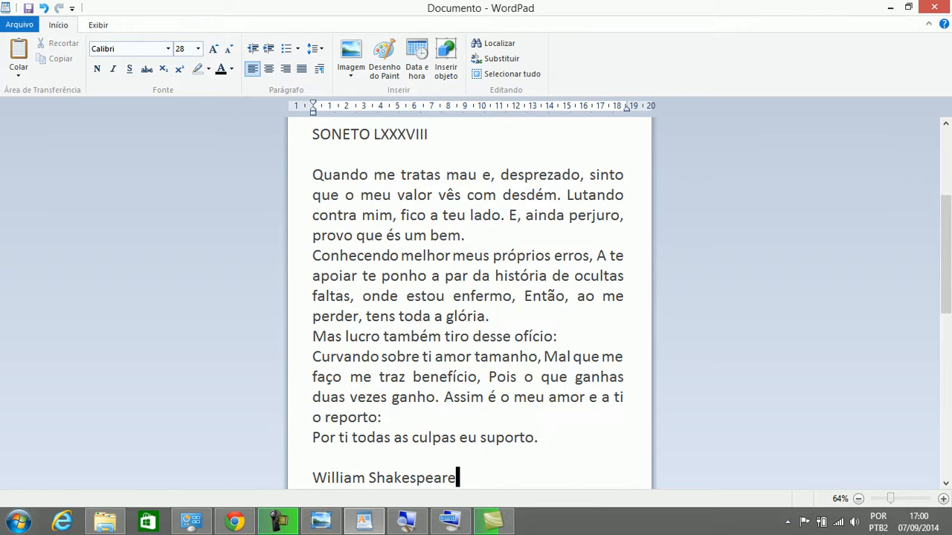
key("ctrl+shift+Left")
key("ctrl+shift+Left")
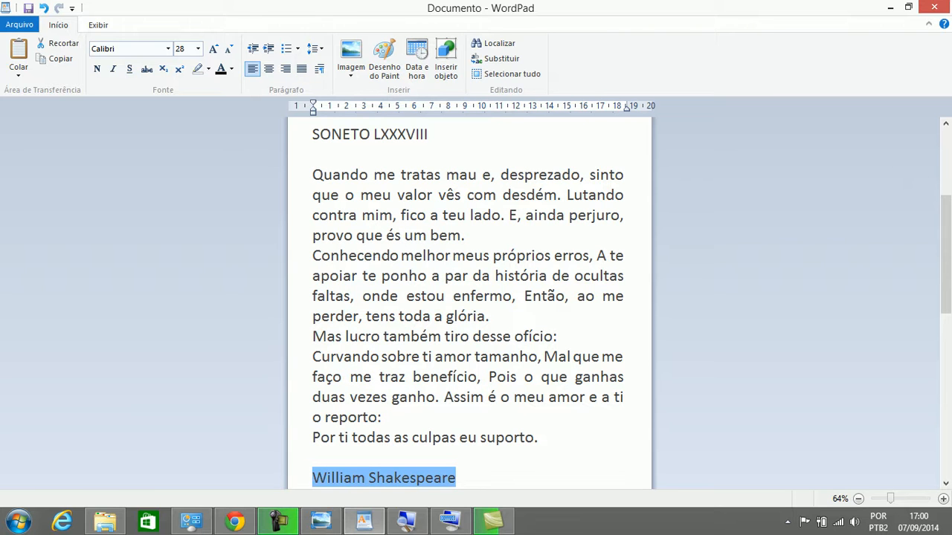
key("ctrl+Home")
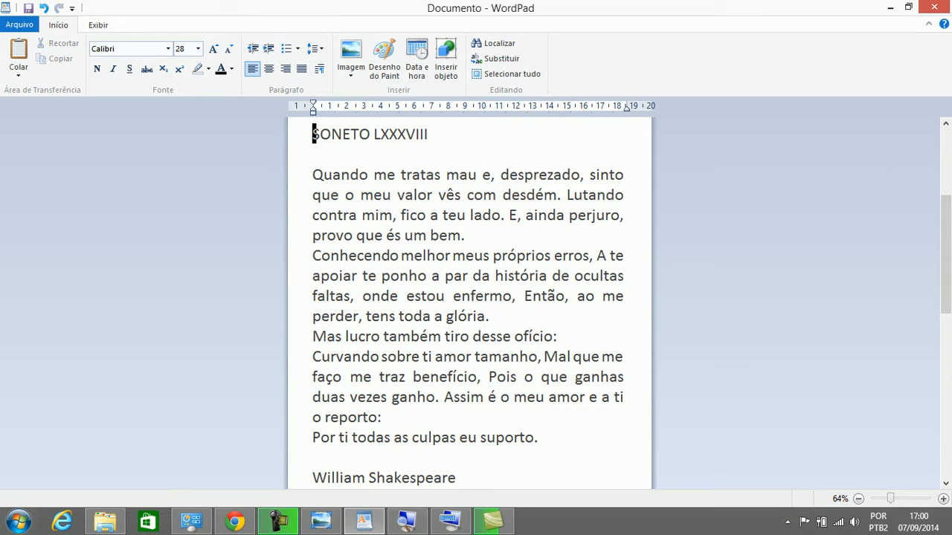
key("shift+End")
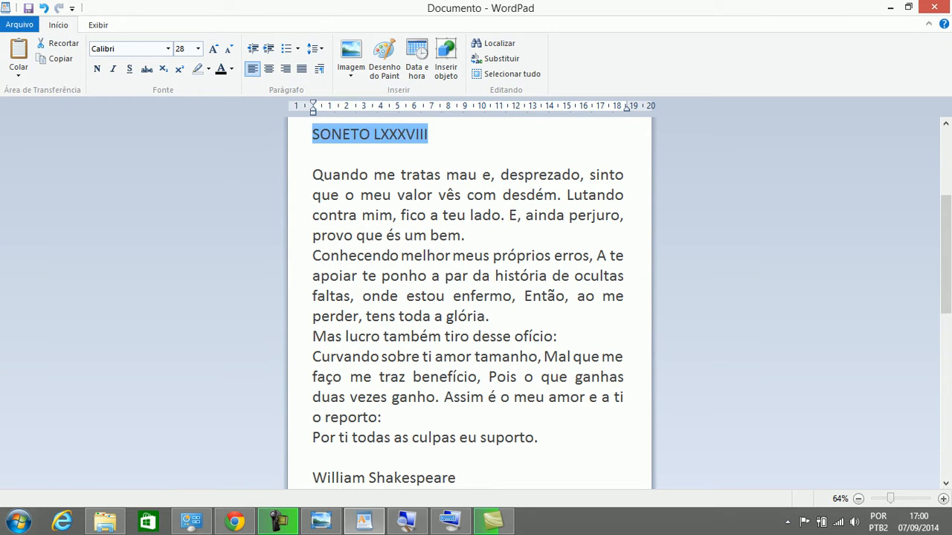
left_click_drag(313, 175, 538, 438)
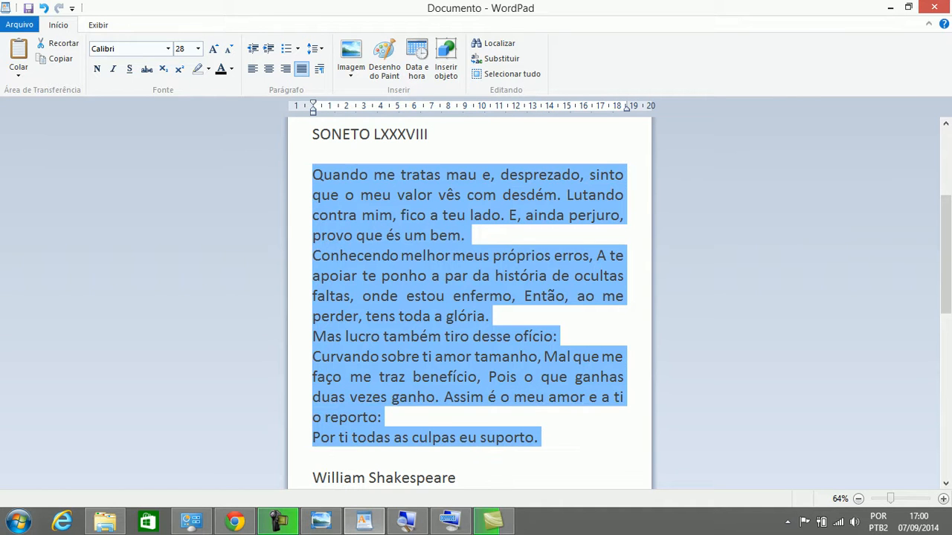
Justify the William Shakespeare author line and scroll down to the exercise list
left_click_drag(456, 478, 312, 479)
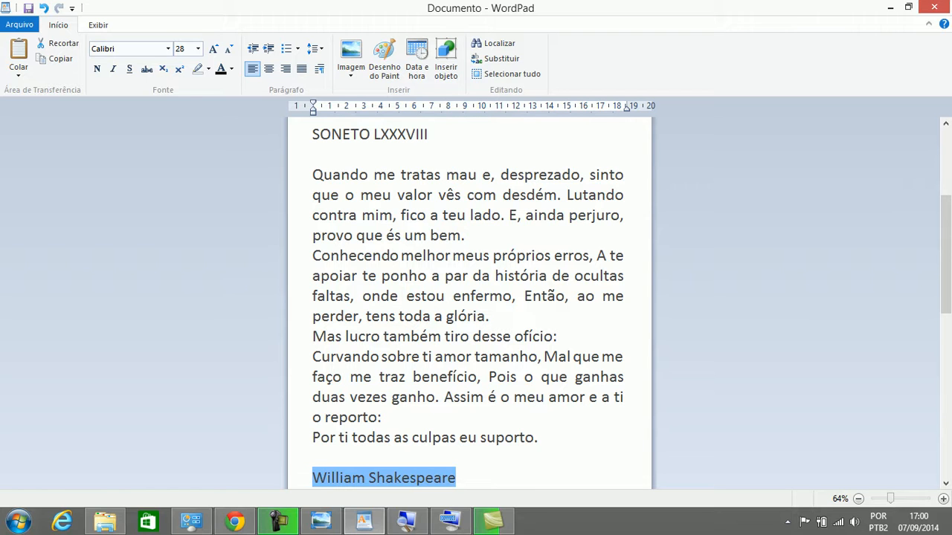
left_click(301, 69)
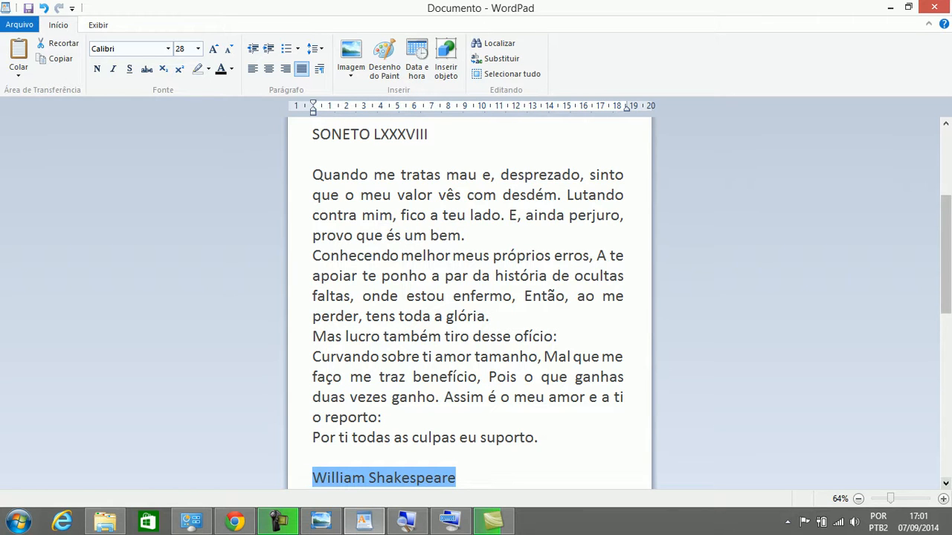
scroll(468, 305, "down", 4)
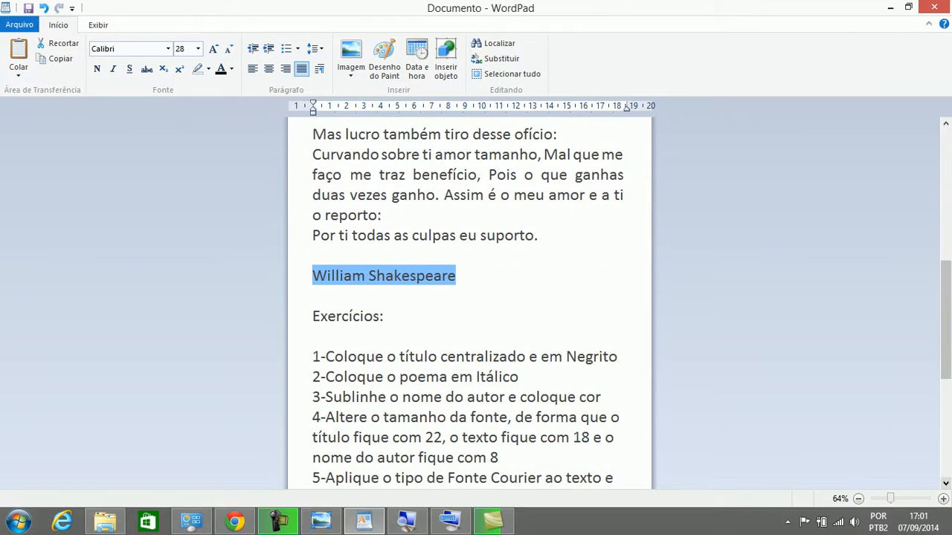
scroll(468, 305, "down", 1)
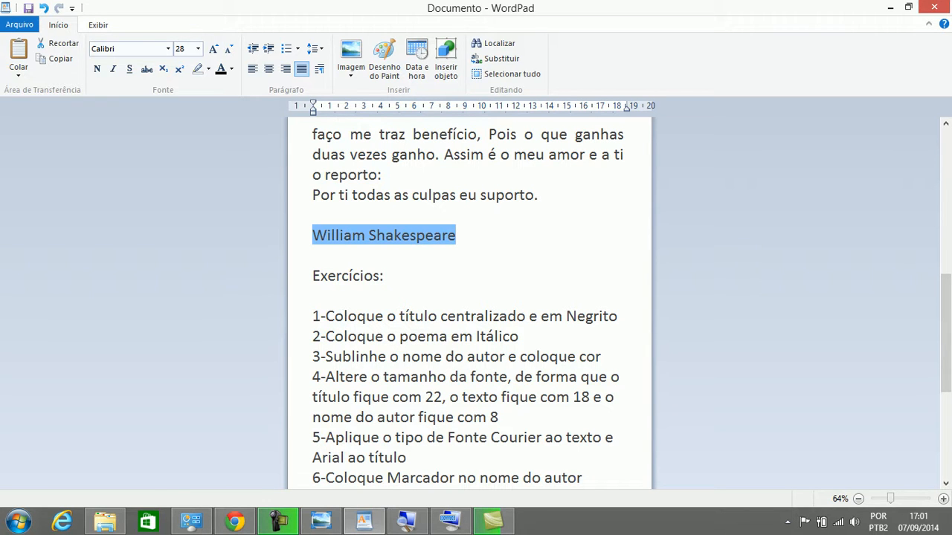
left_click_drag(946, 333, 946, 188)
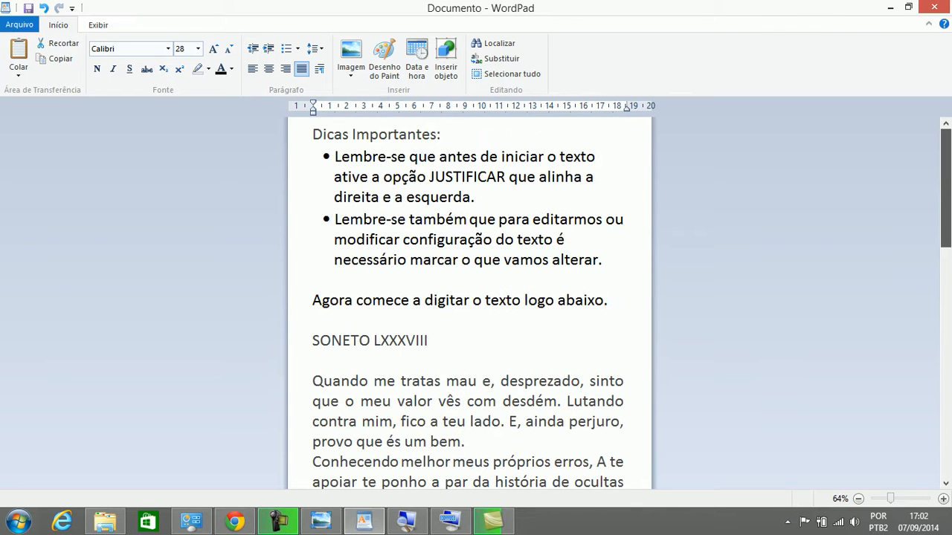
left_click_drag(313, 340, 428, 340)
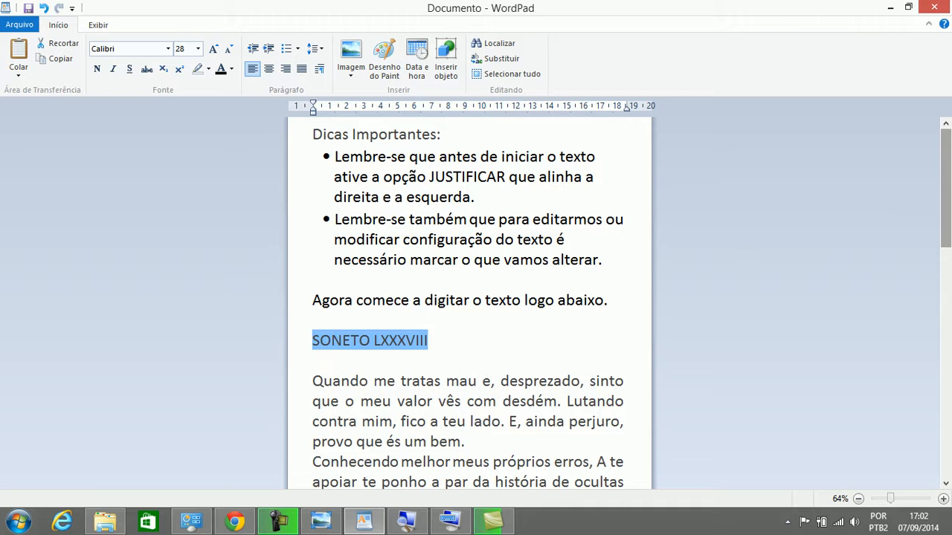
scroll(469, 305, "down", 2)
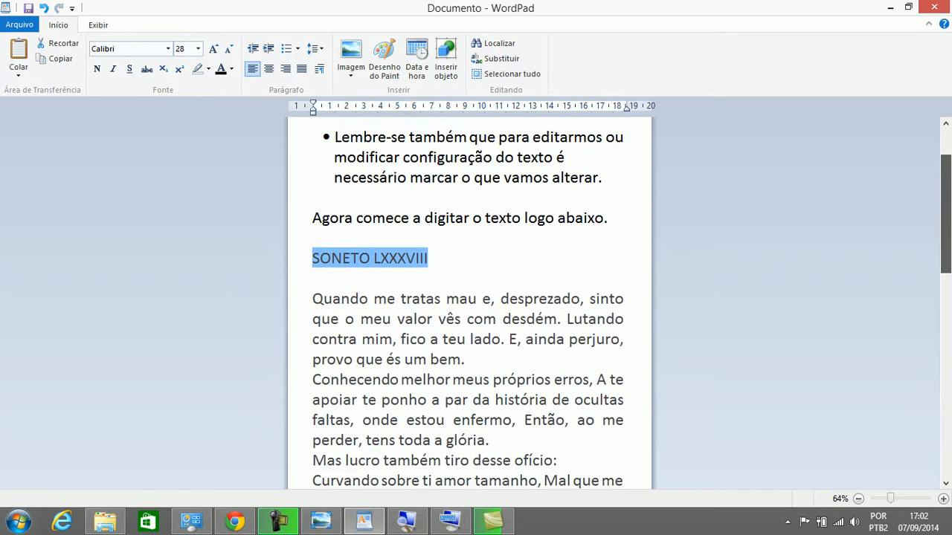
scroll(469, 305, "down", 6)
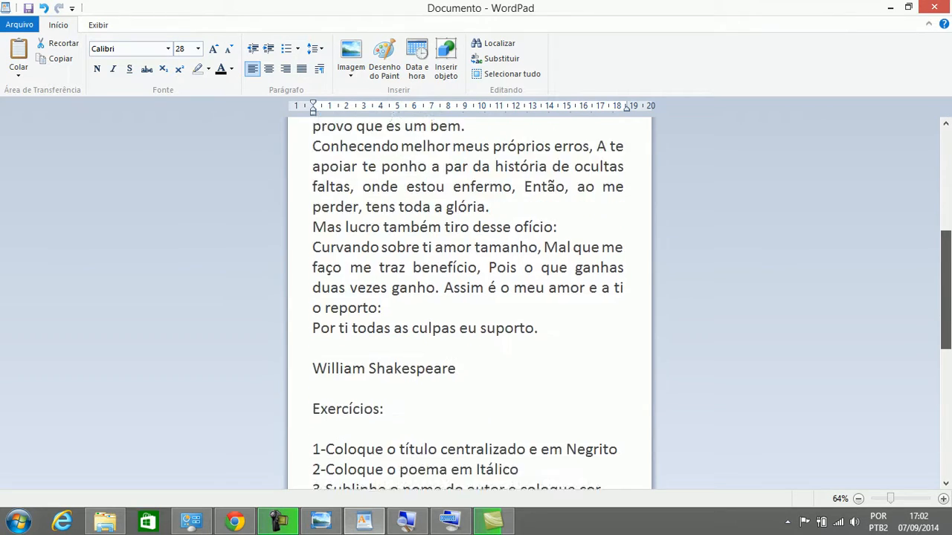
scroll(469, 305, "down", 6)
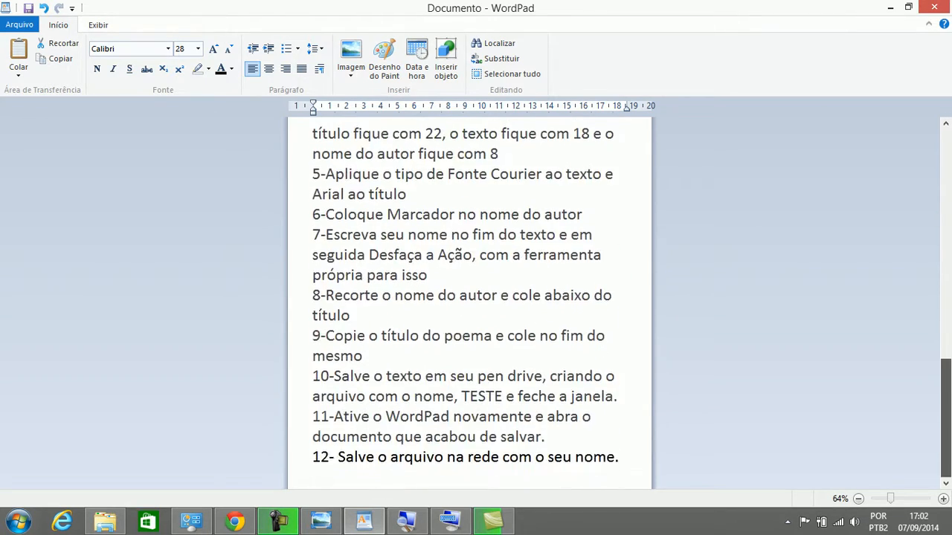
scroll(469, 304, "up", 8)
scroll(470, 305, "up", 5)
scroll(469, 304, "down", 10)
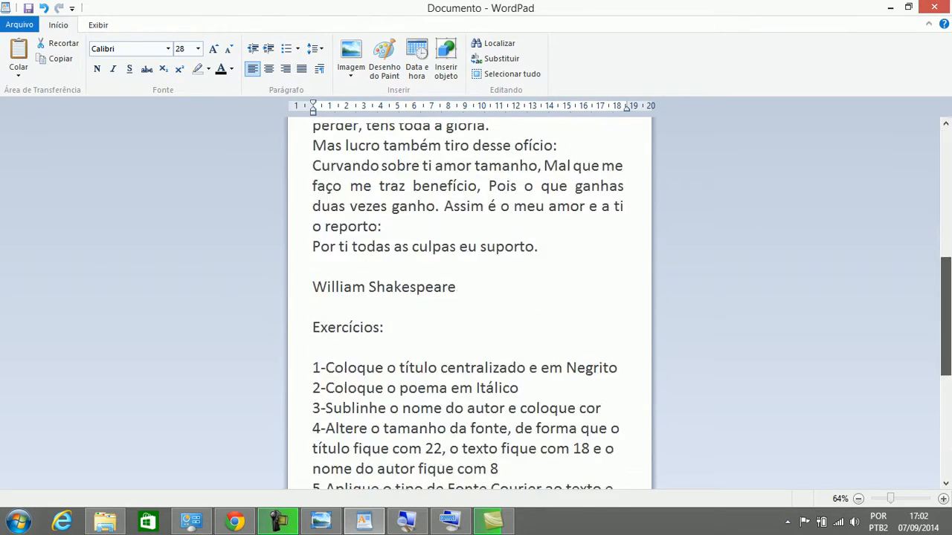
scroll(469, 305, "up", 10)
scroll(469, 304, "down", 6)
scroll(469, 304, "up", 6)
scroll(469, 305, "down", 3)
scroll(469, 305, "up", 3)
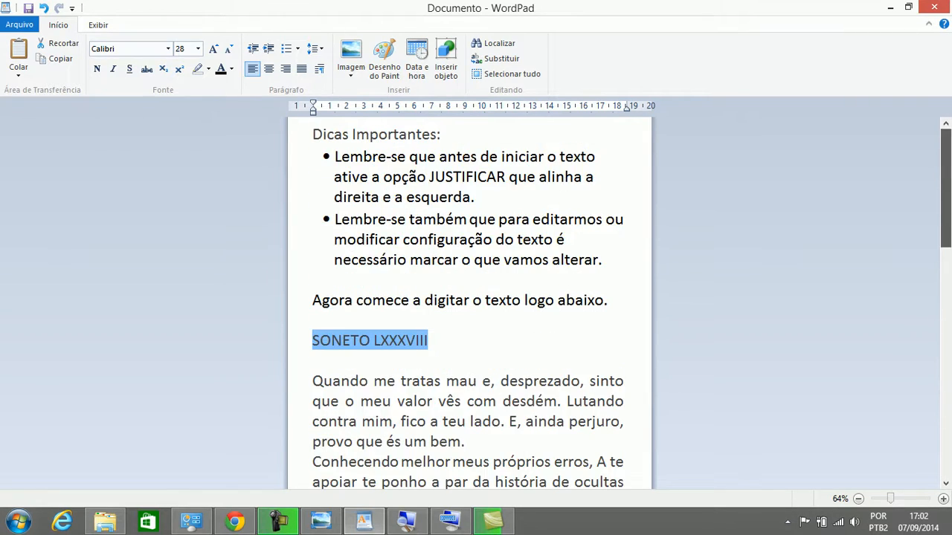
scroll(469, 305, "down", 9)
scroll(469, 304, "up", 8)
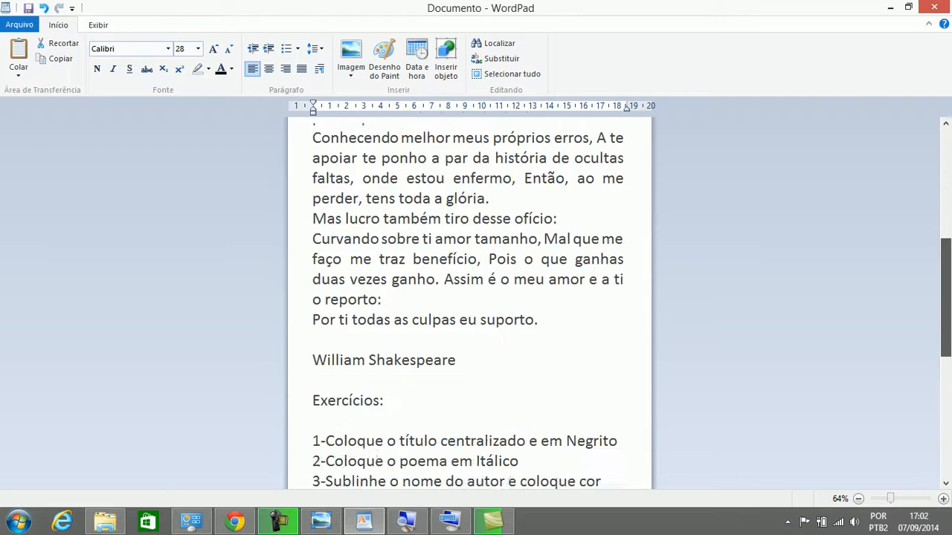
scroll(469, 305, "up", 1)
scroll(469, 305, "down", 7)
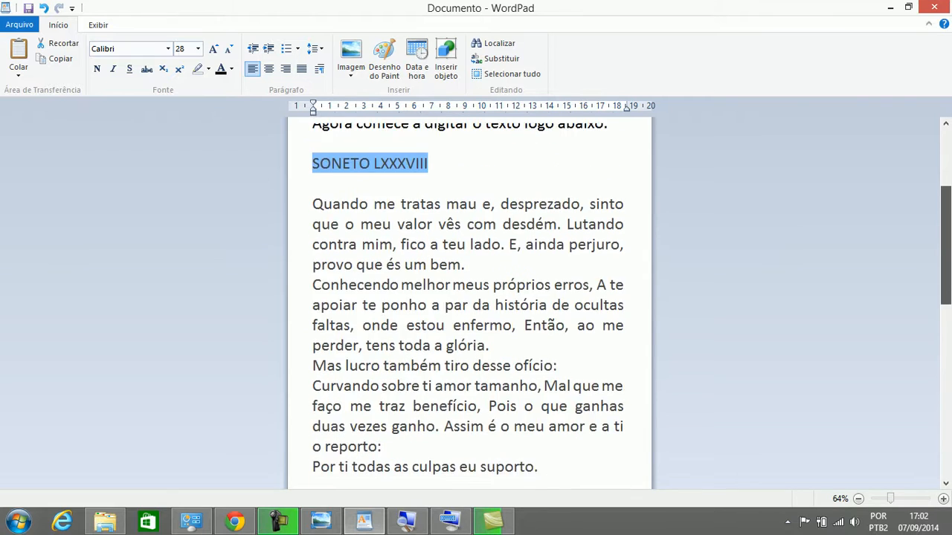
scroll(469, 305, "down", 3)
scroll(469, 304, "up", 5)
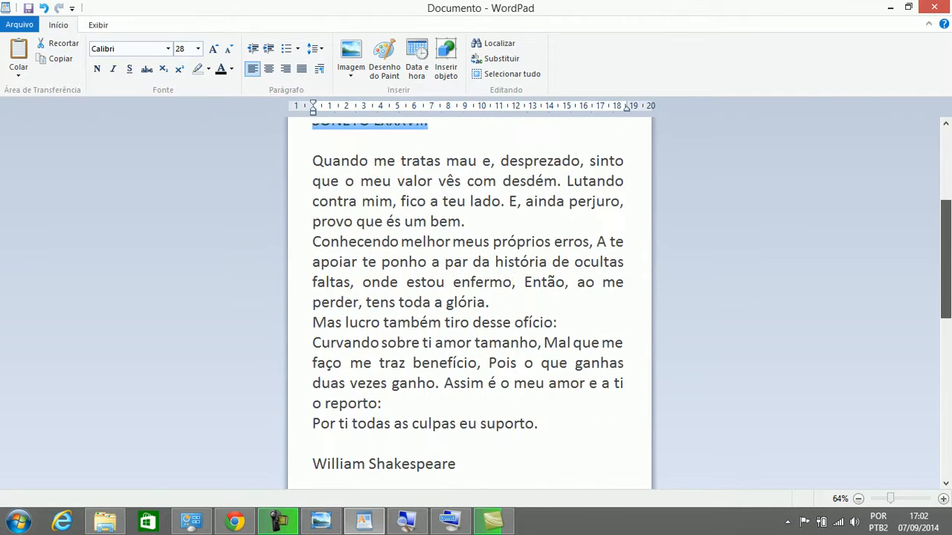
Place the cursor at the poem's end and bring up the On-Screen Keyboard
left_click(541, 421)
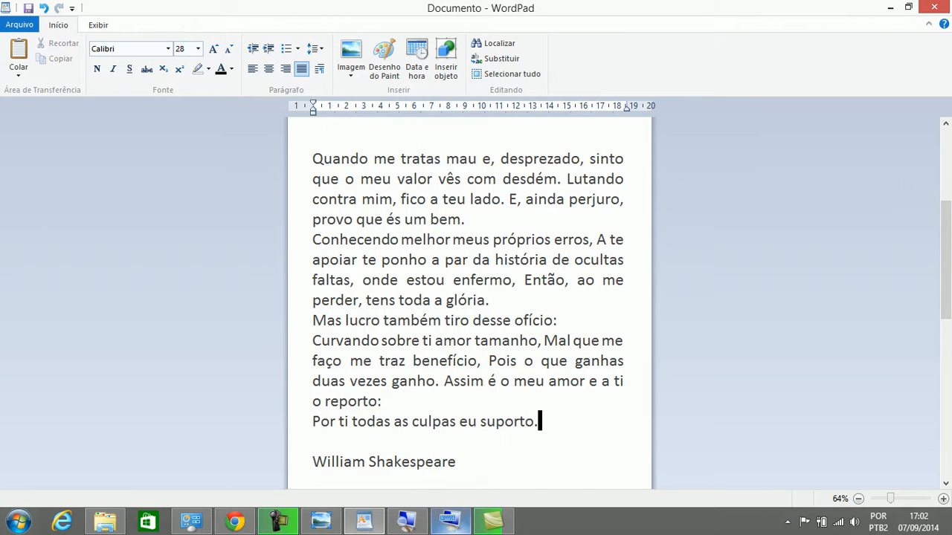
mouse_move(449, 520)
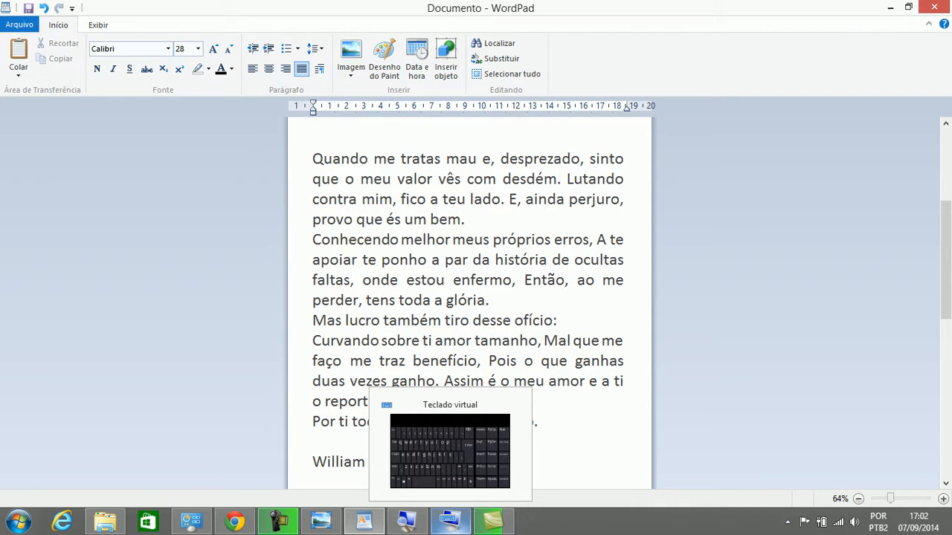
left_click(449, 521)
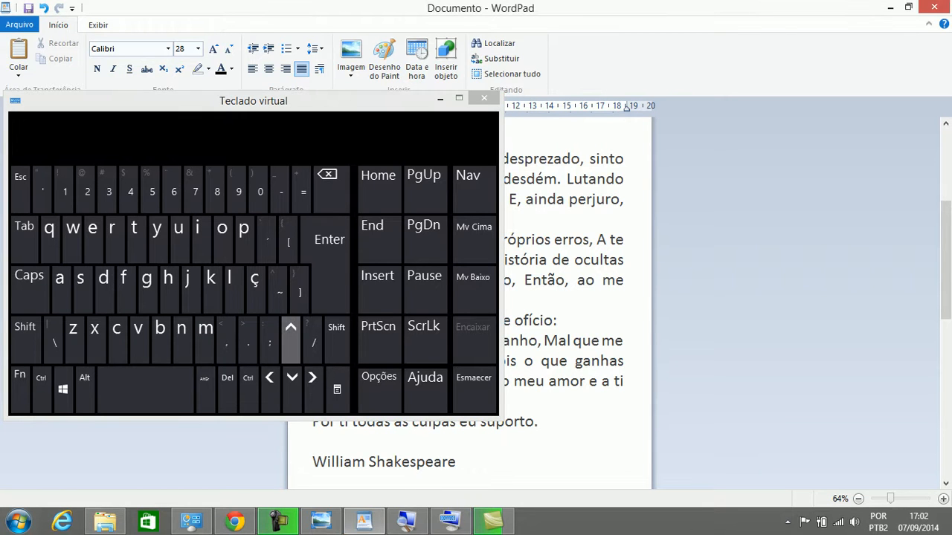
Move up and down through the poem's lines with the on-screen arrow keys, adjusting within 'ganho'
left_click(290, 339)
left_click(291, 338)
left_click(291, 338)
left_click(291, 338)
left_click(291, 338)
left_click(291, 338)
left_click(291, 338)
left_click(291, 338)
left_click(291, 339)
left_click(292, 388)
left_click(292, 388)
left_click(292, 388)
left_click(292, 388)
left_click(292, 389)
left_click(292, 388)
left_click(292, 389)
left_click(293, 388)
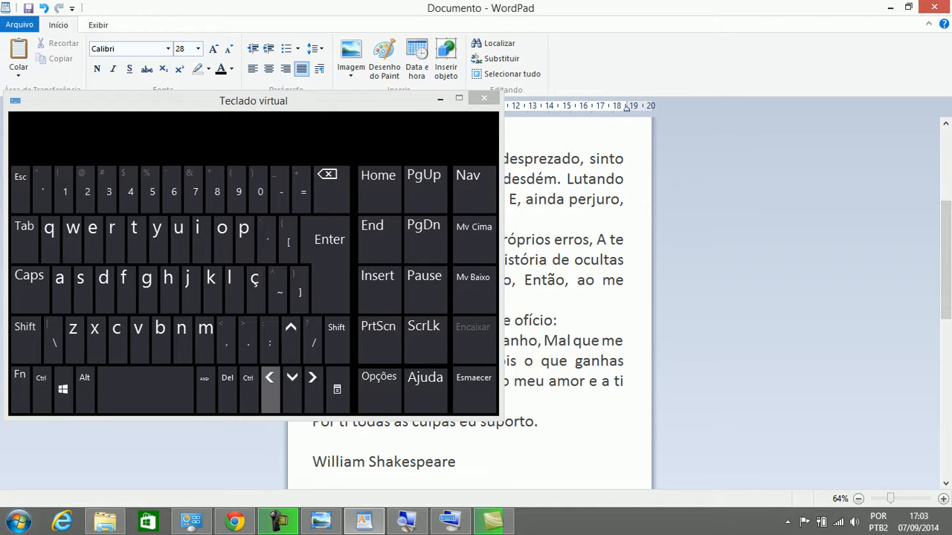
left_click(269, 378)
left_click(269, 378)
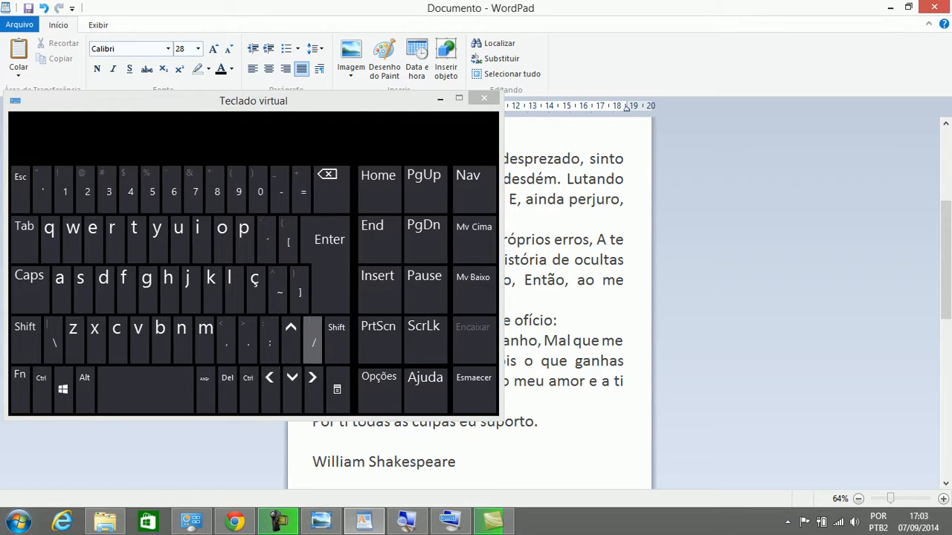
left_click(312, 379)
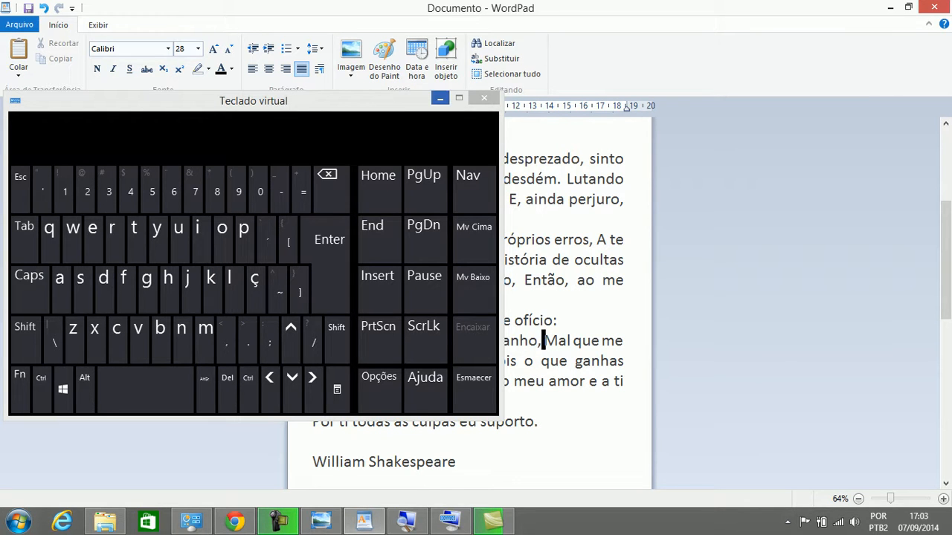
Reposition after William Shakespeare, reopen the keyboard, and step up toward the document top
left_click(439, 98)
left_click(456, 461)
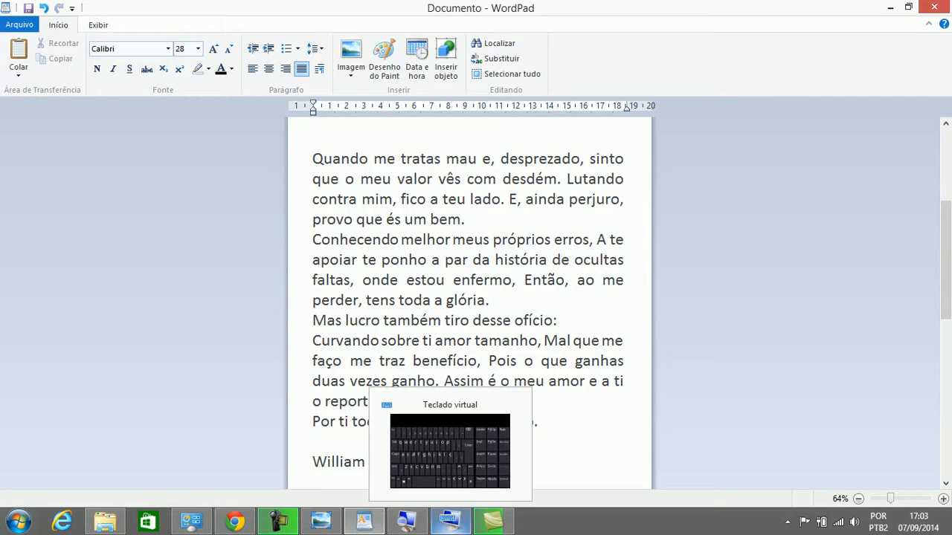
left_click(449, 520)
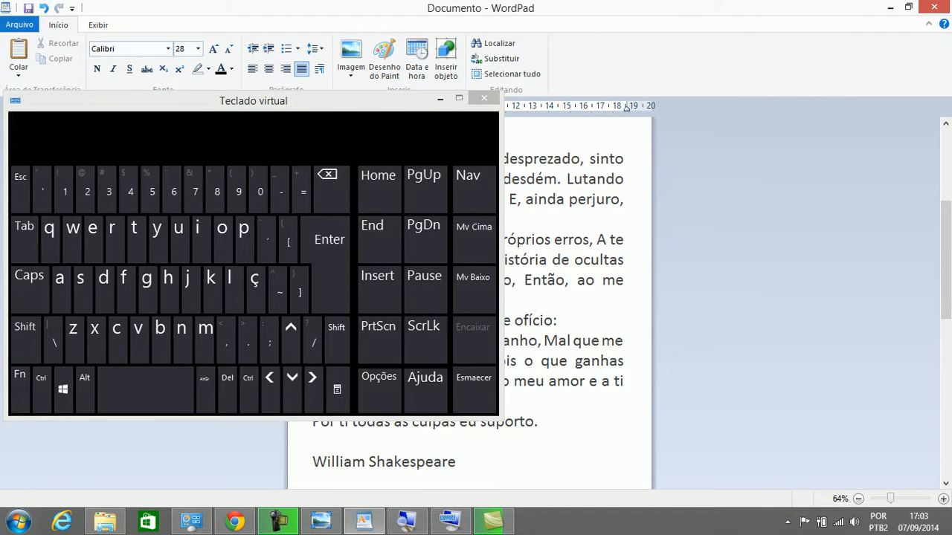
left_click(291, 334)
left_click(291, 335)
left_click(291, 334)
left_click(291, 335)
left_click(291, 335)
left_click(291, 334)
left_click(291, 335)
left_click(291, 334)
left_click(291, 335)
left_click(290, 335)
left_click(291, 334)
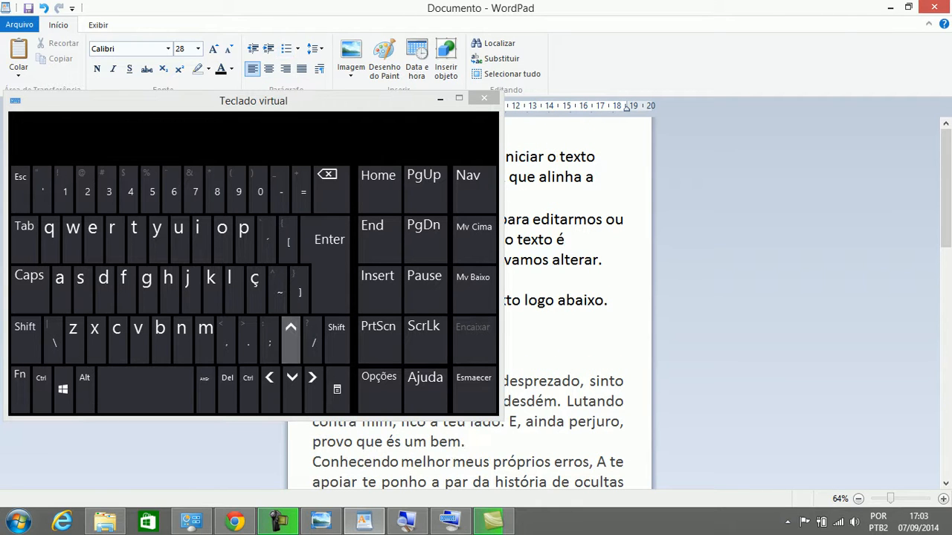
Hide the on-screen keyboard and scroll through the exercise list
left_click(439, 98)
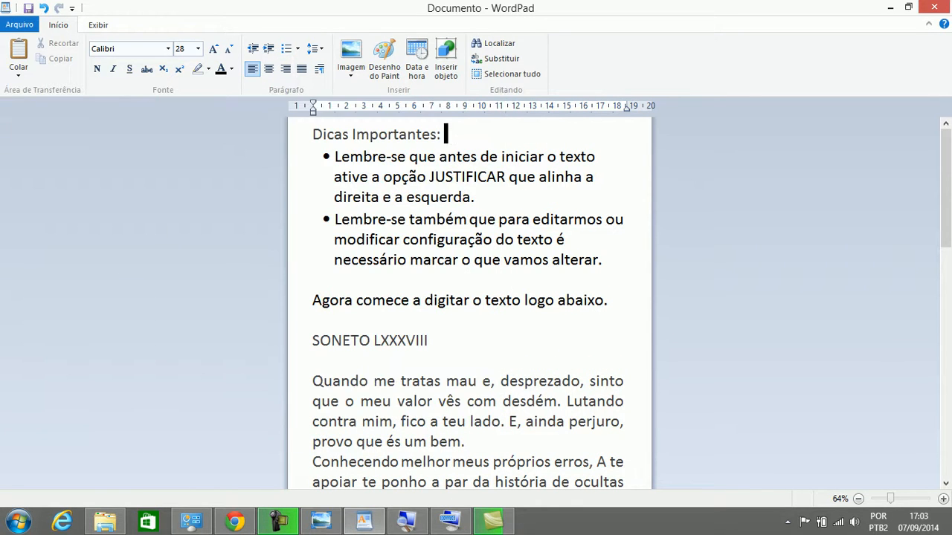
scroll(468, 297, "down", 6)
scroll(469, 297, "down", 2)
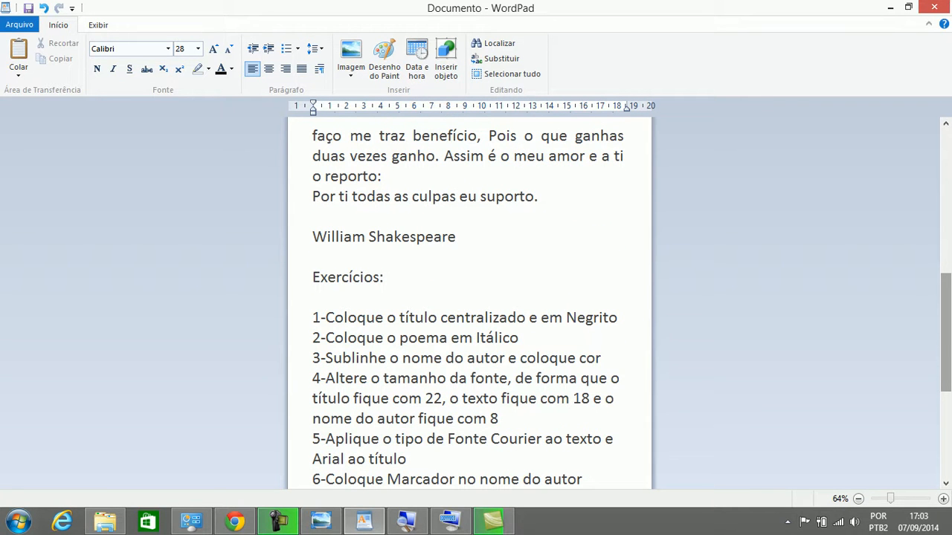
left_click_drag(945, 332, 945, 187)
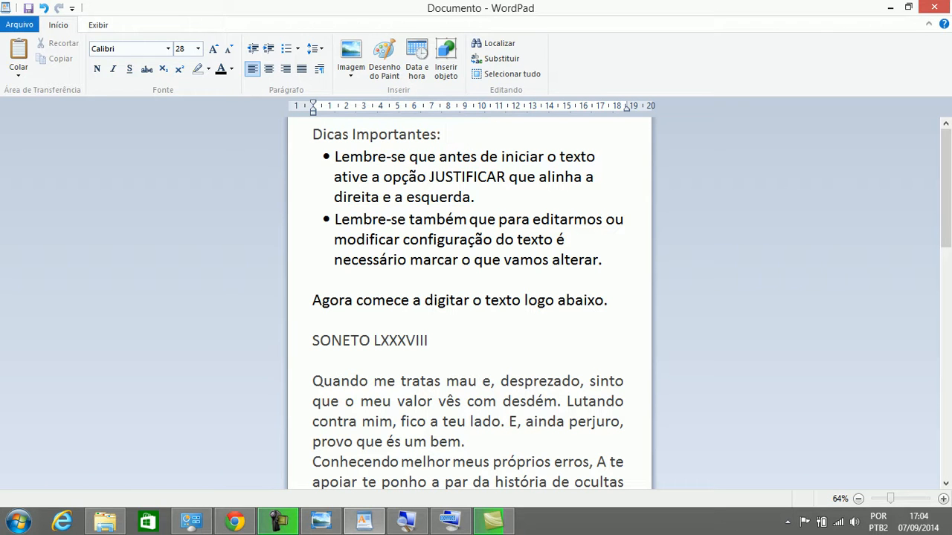
Select the title line SONETO LXXXVIII
left_click(945, 483)
left_click(945, 483)
left_click(945, 483)
left_click(945, 483)
left_click(945, 484)
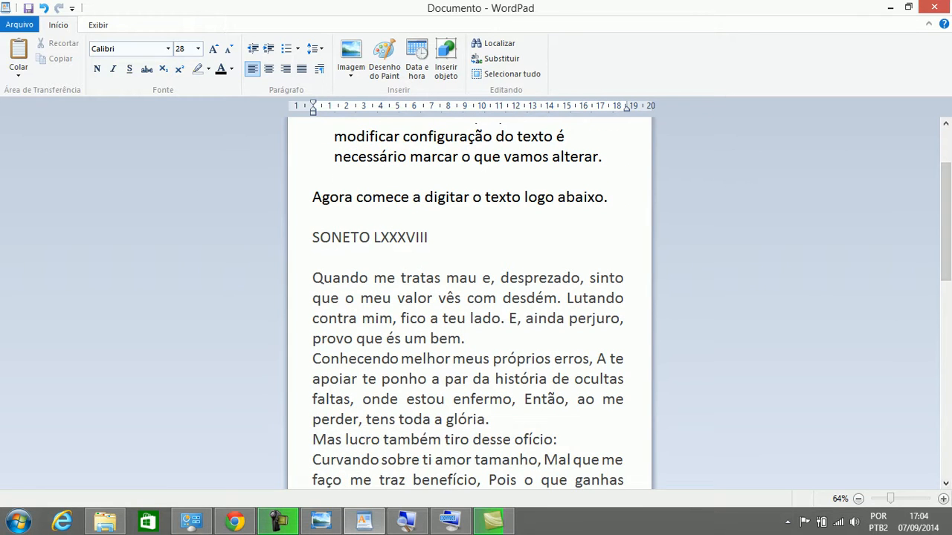
left_click_drag(430, 237, 312, 236)
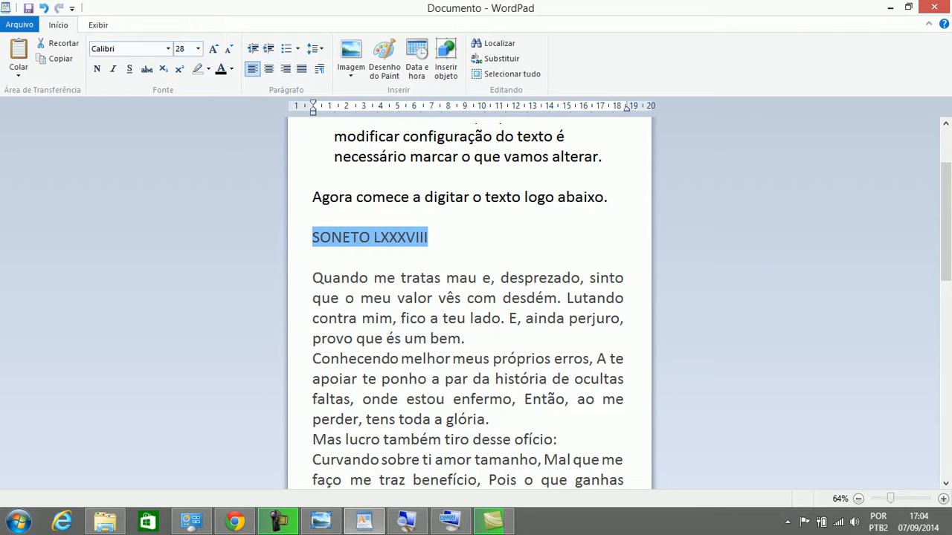
Select backward from the end of LXXXVIII across the whole title, extending up to the blank line above
left_click(430, 237)
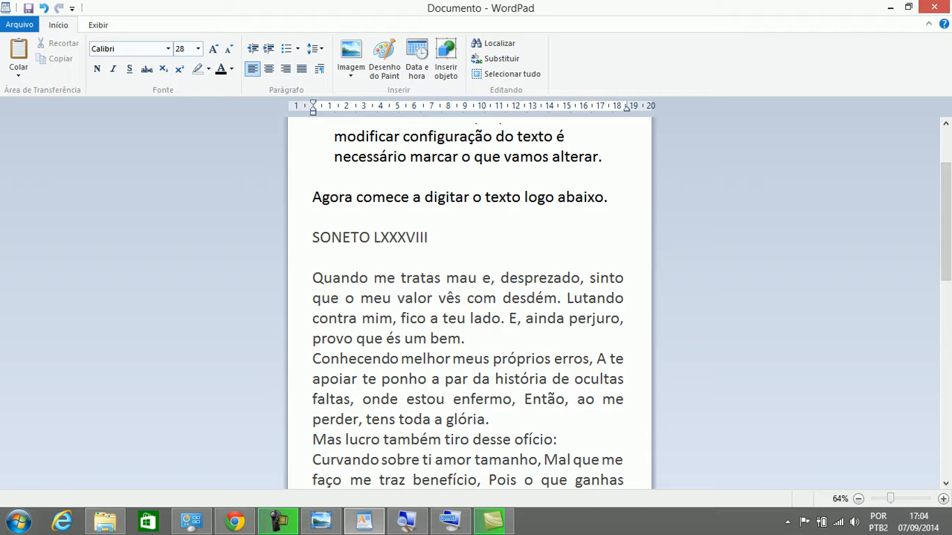
key("shift+Right")
key("shift+Left")
key("ctrl+shift+Left")
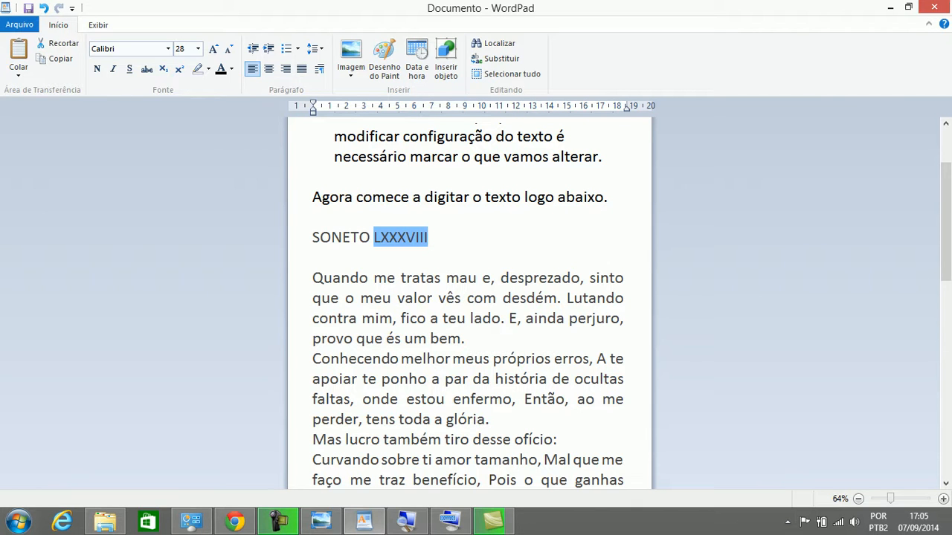
key("ctrl+shift+Left")
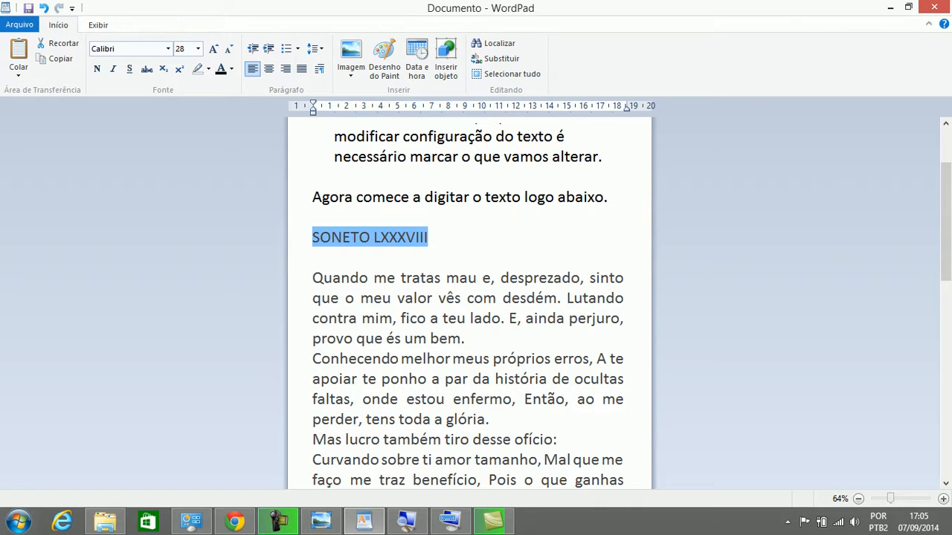
key("shift+Up")
key("shift+Up")
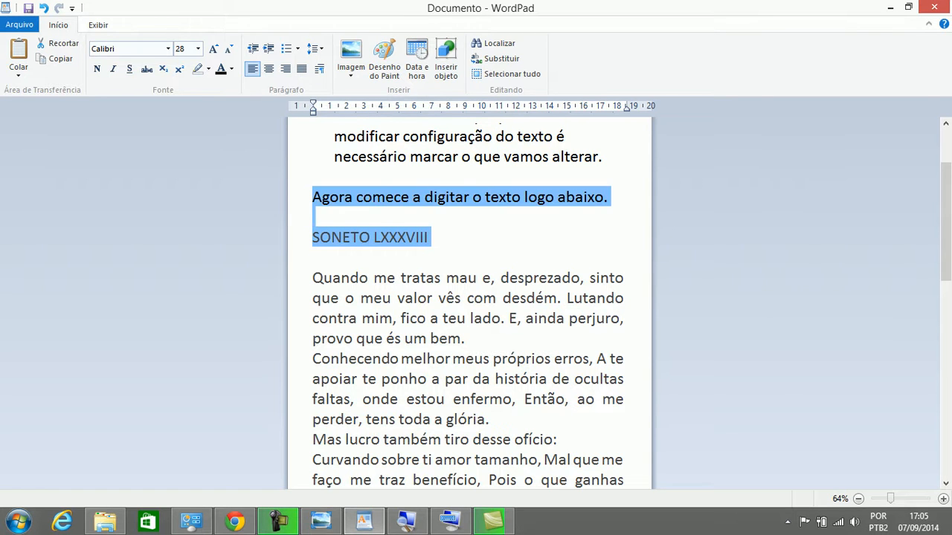
key("shift+Down")
key("shift+Down")
key("shift+Up")
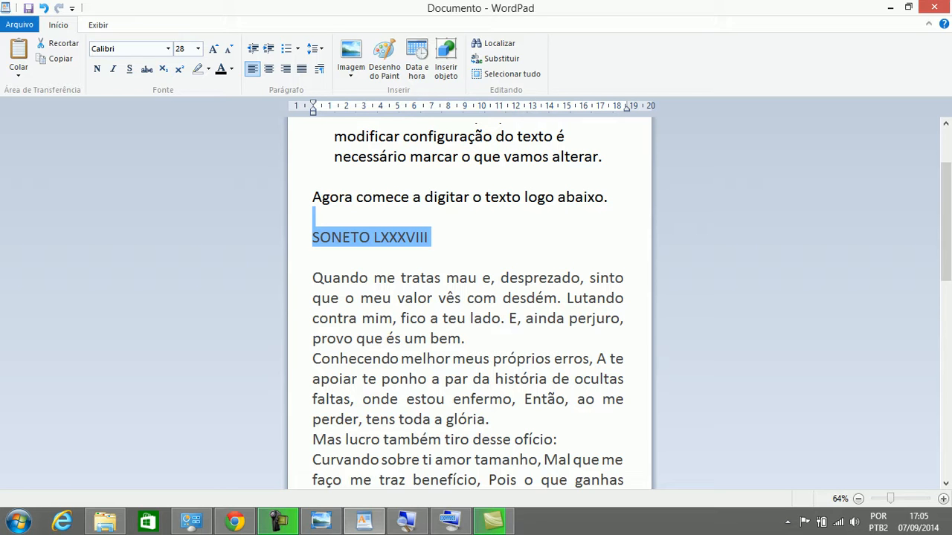
Narrow the selection to just SONETO LXXXVIII and copy it with Copiar
key("shift+Down")
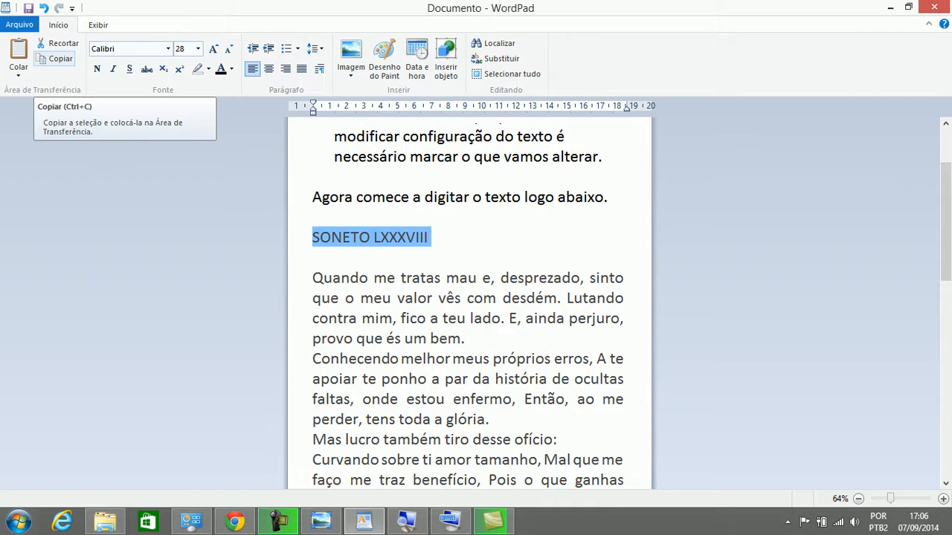
left_click(56, 58)
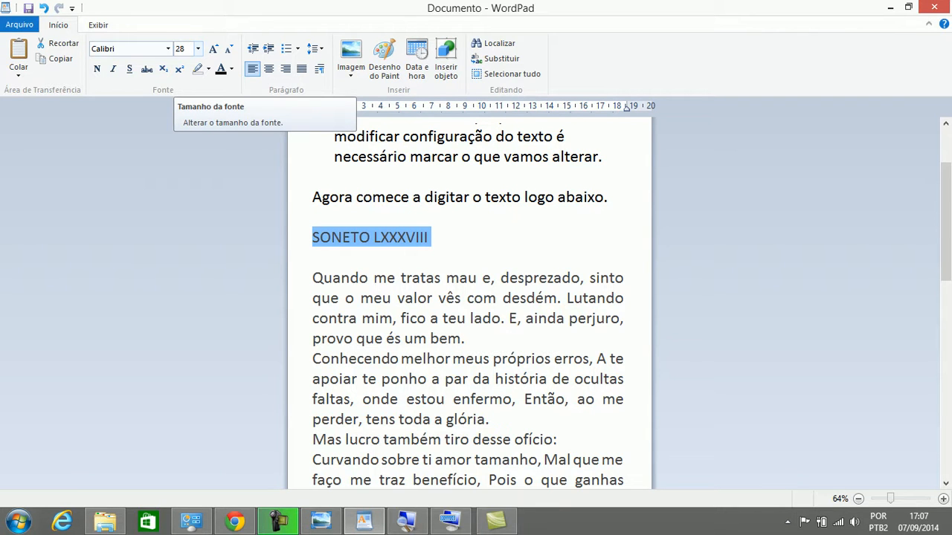
Open the font-size list, then the font-name list for the Calibri title
left_click(198, 48)
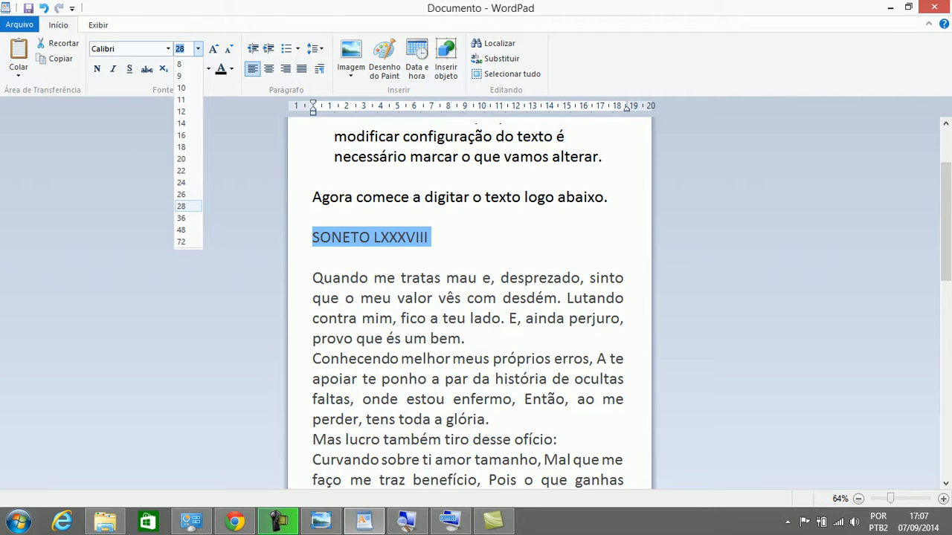
left_click(168, 48)
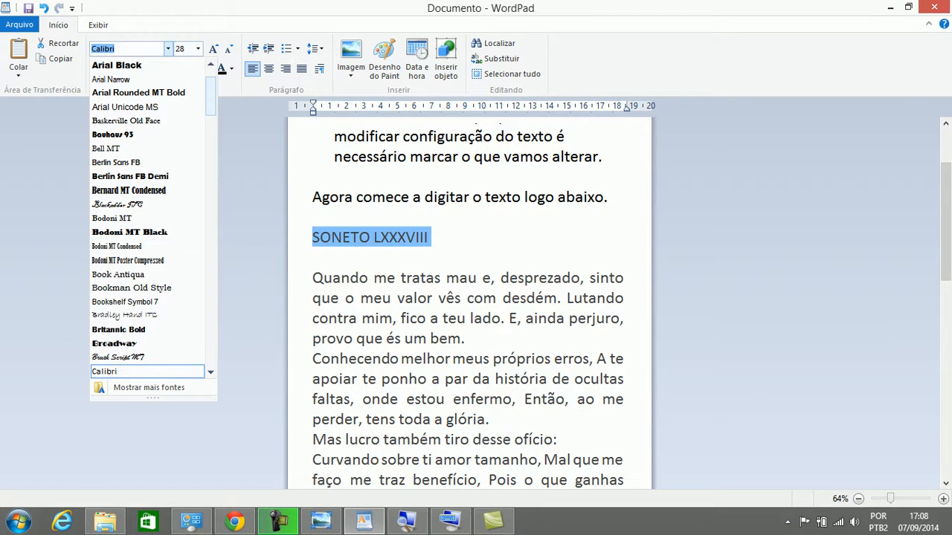
Close the font-name list with Esc, keeping the title in Calibri
key("Escape")
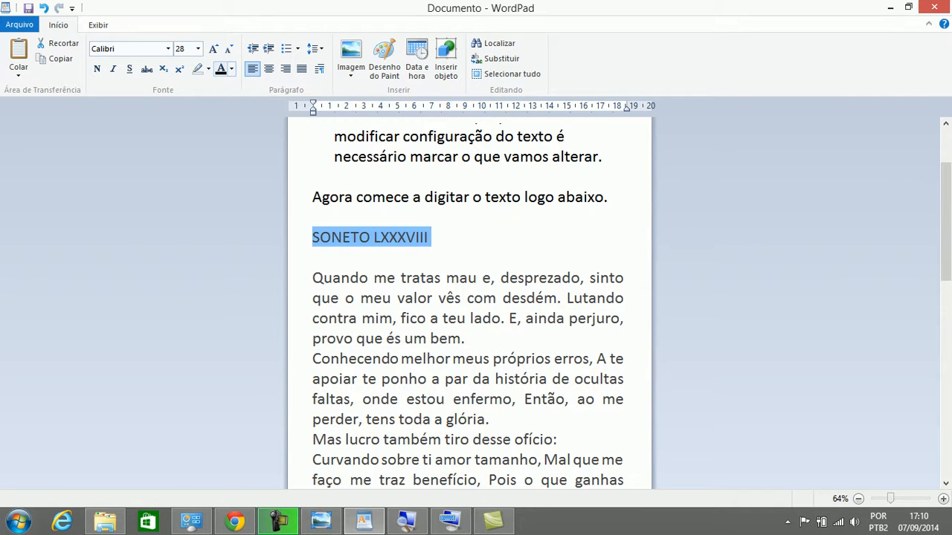
left_click(231, 68)
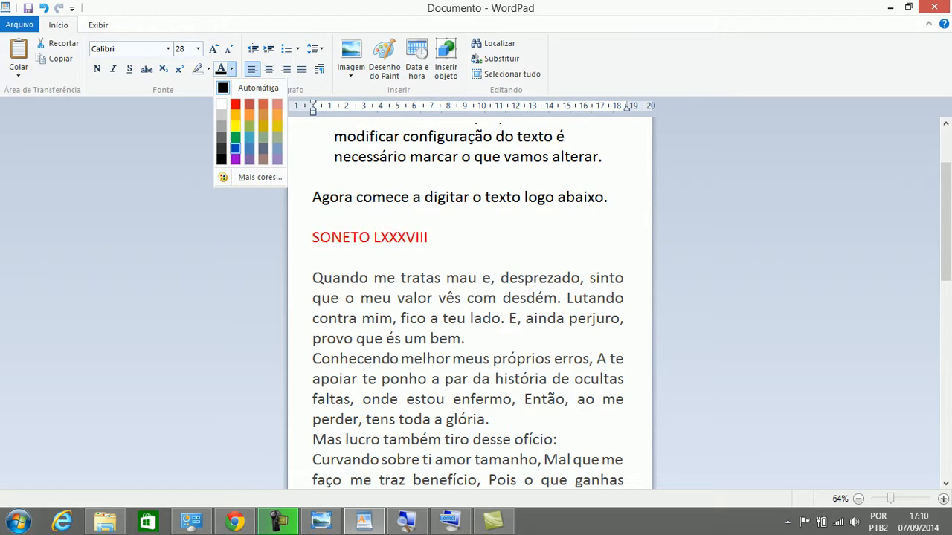
left_click(234, 126)
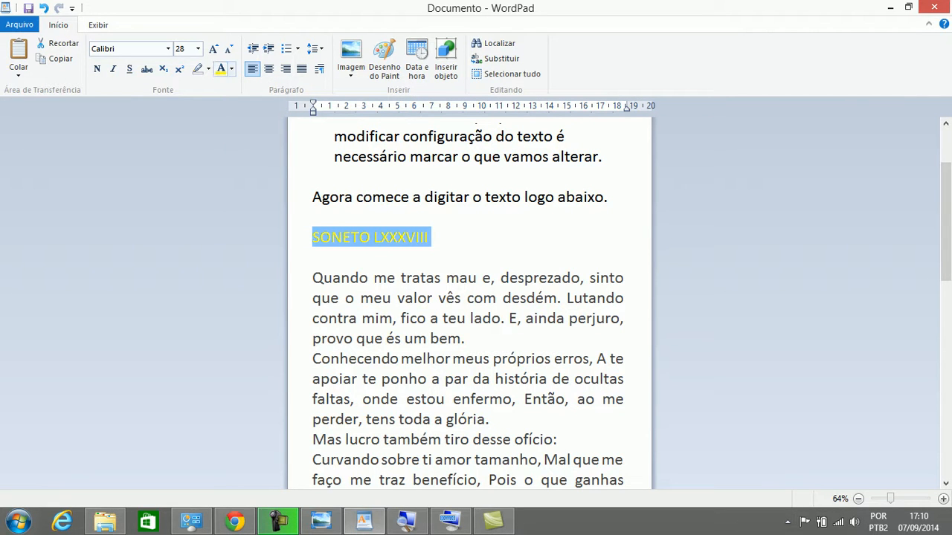
left_click(231, 68)
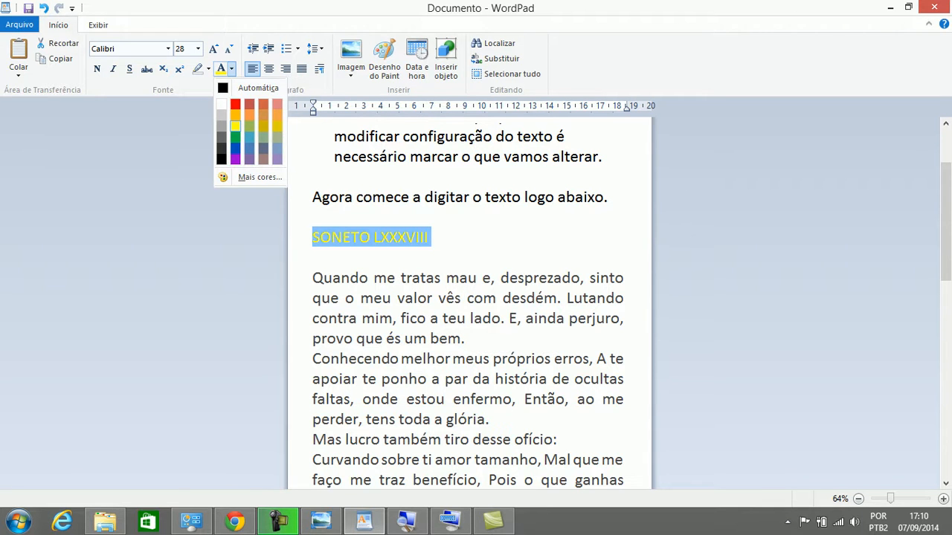
left_click(252, 88)
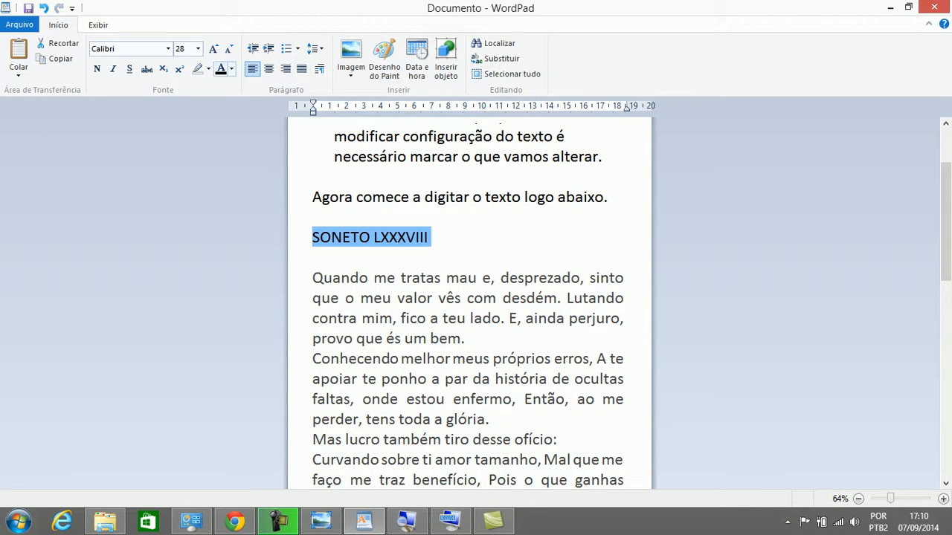
left_click(208, 68)
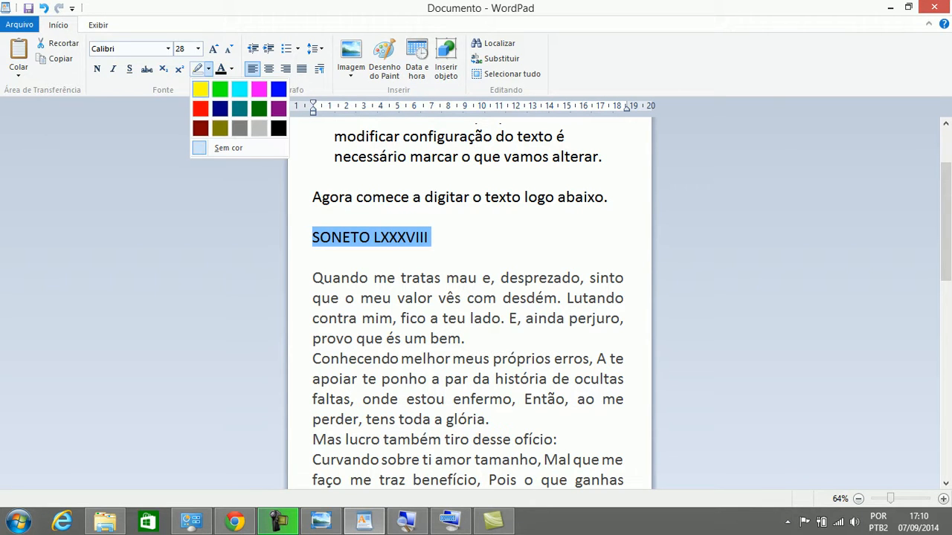
left_click(201, 89)
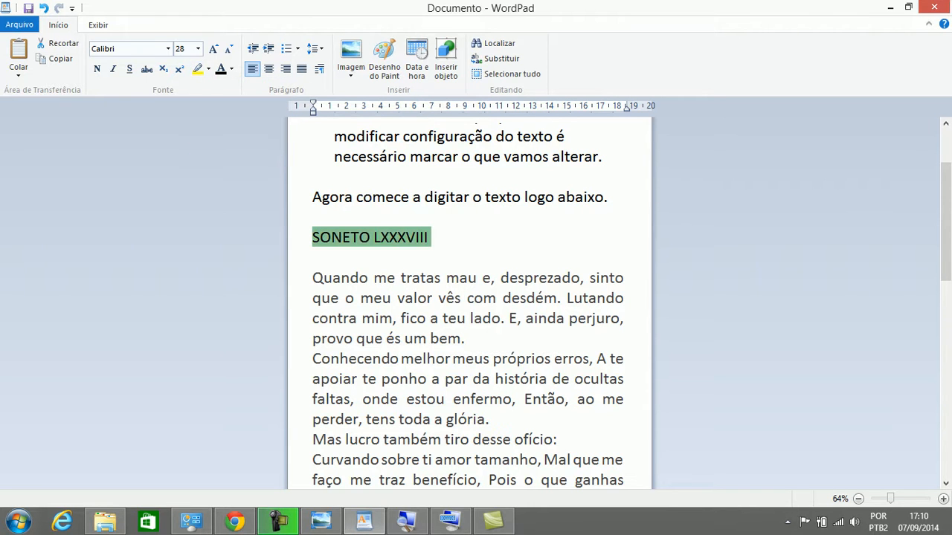
left_click(301, 197)
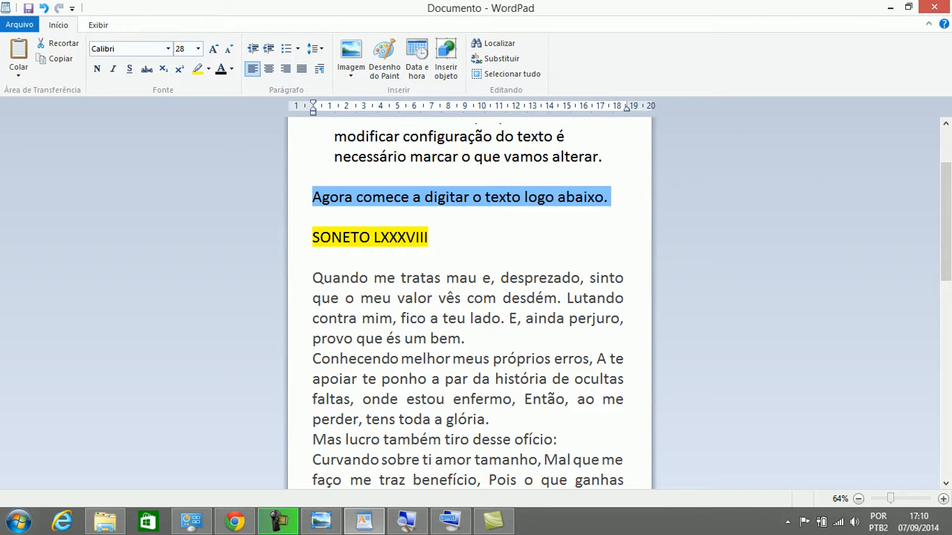
left_click(430, 237)
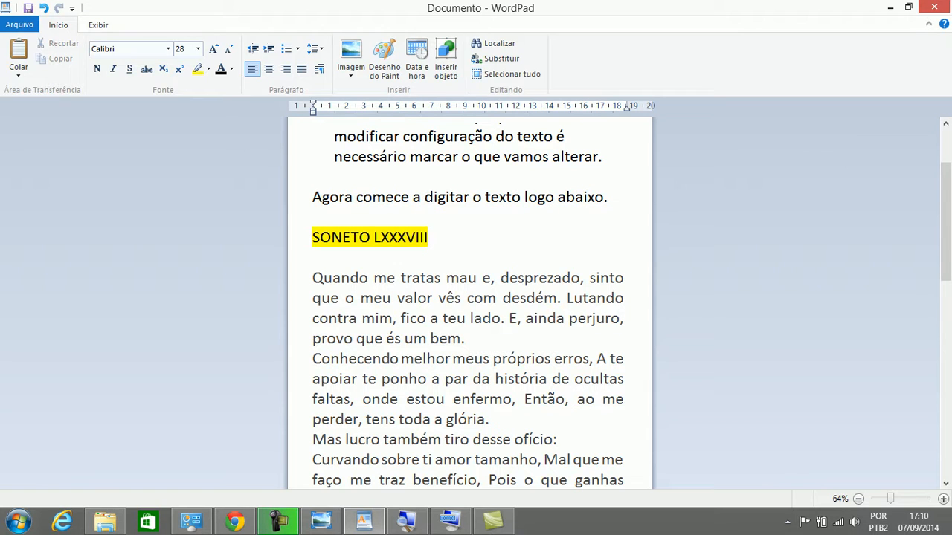
key("shift+Left")
key("shift+Home")
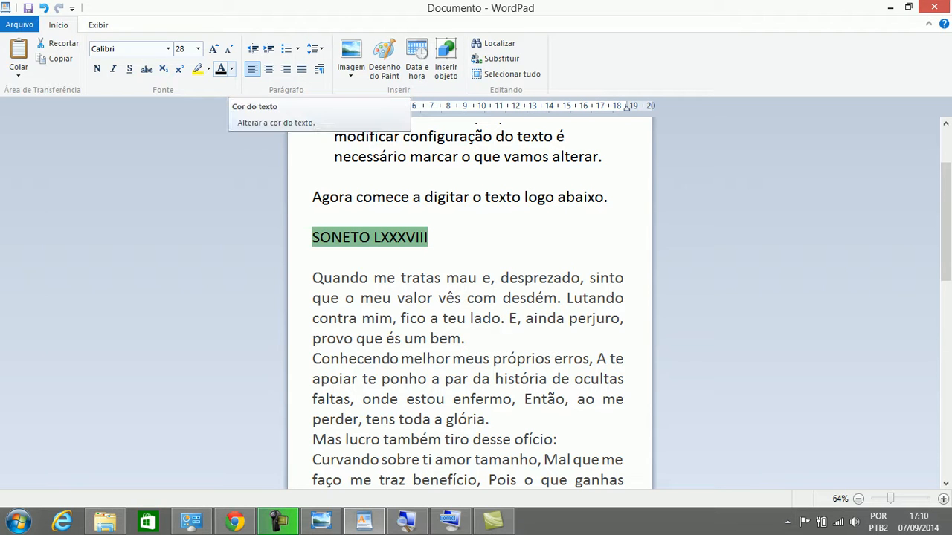
left_click(231, 69)
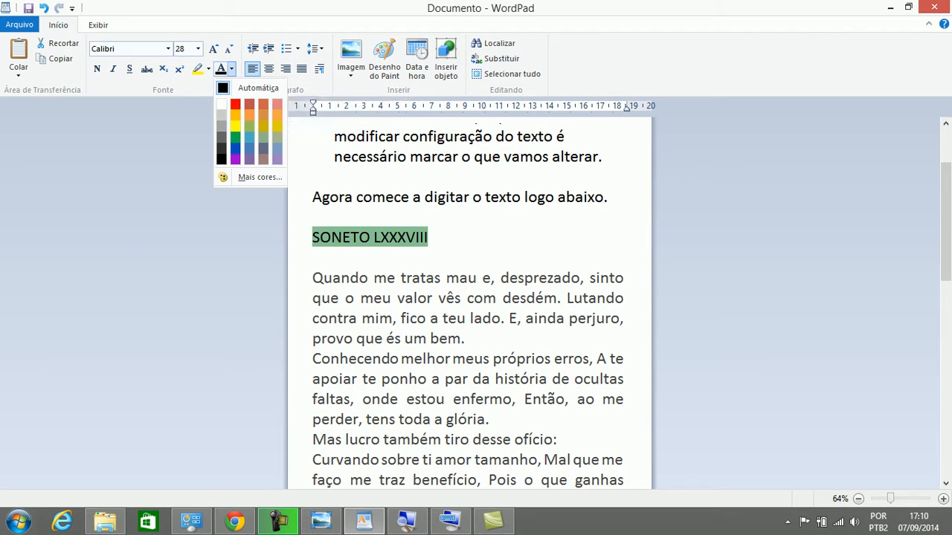
left_click(235, 103)
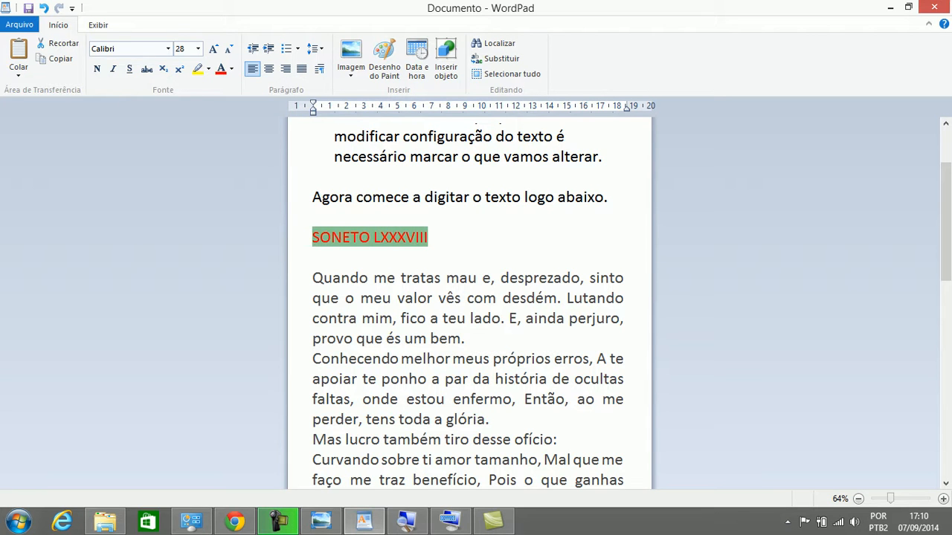
left_click(44, 8)
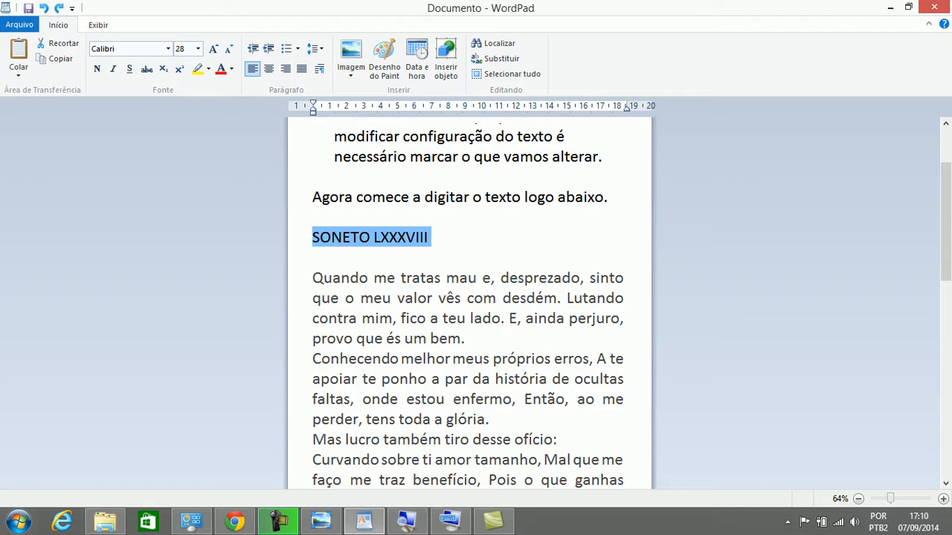
Reselect the SONETO LXXXVIII title and apply bold and centre alignment
key("Home")
key("End")
key("ctrl+shift+Left")
key("ctrl+shift+Left")
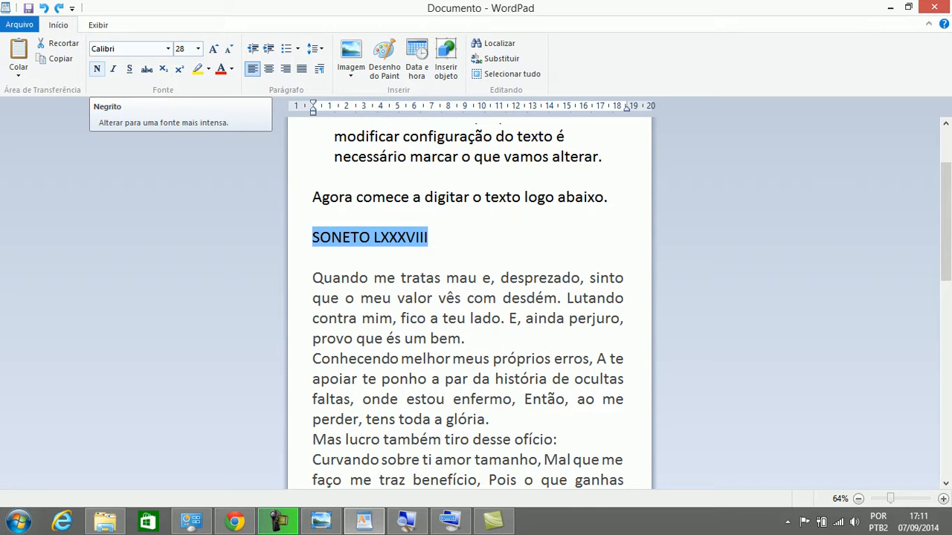
left_click(96, 69)
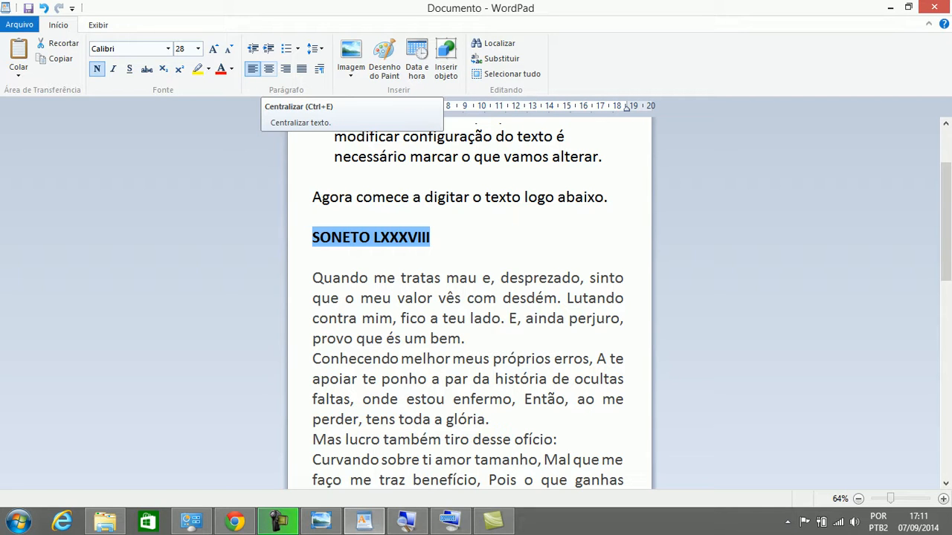
left_click(268, 69)
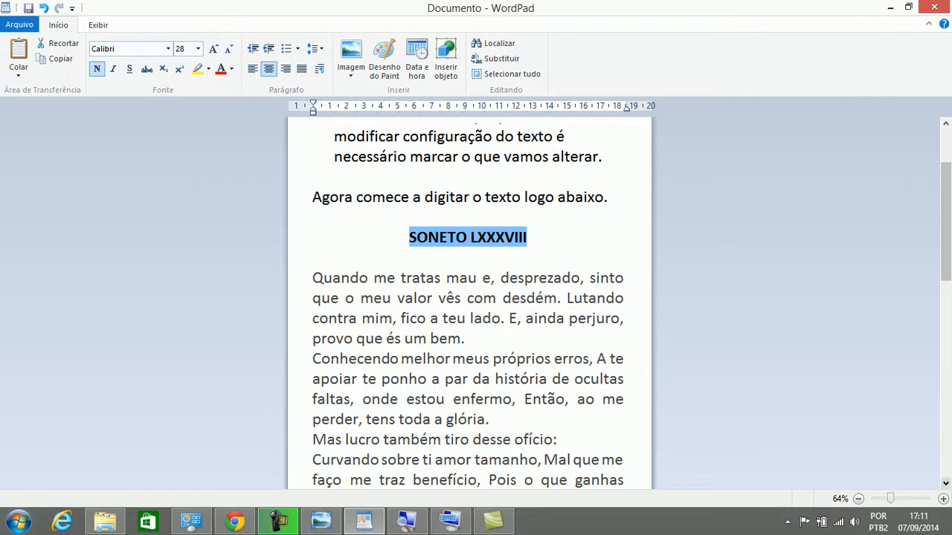
Review the exercise list, marking the title instruction and the italic-poem instruction
scroll(469, 297, "down", 3)
scroll(468, 298, "down", 2)
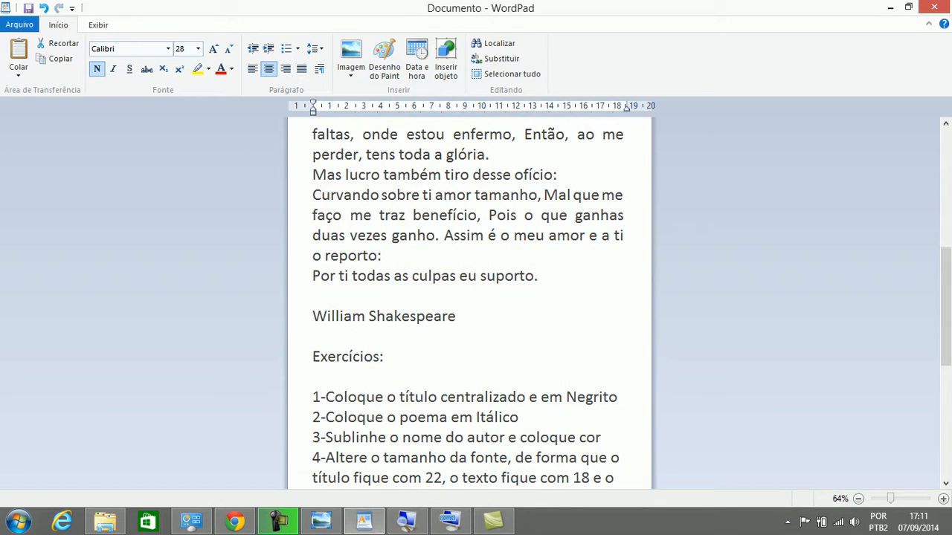
left_click_drag(325, 397, 618, 397)
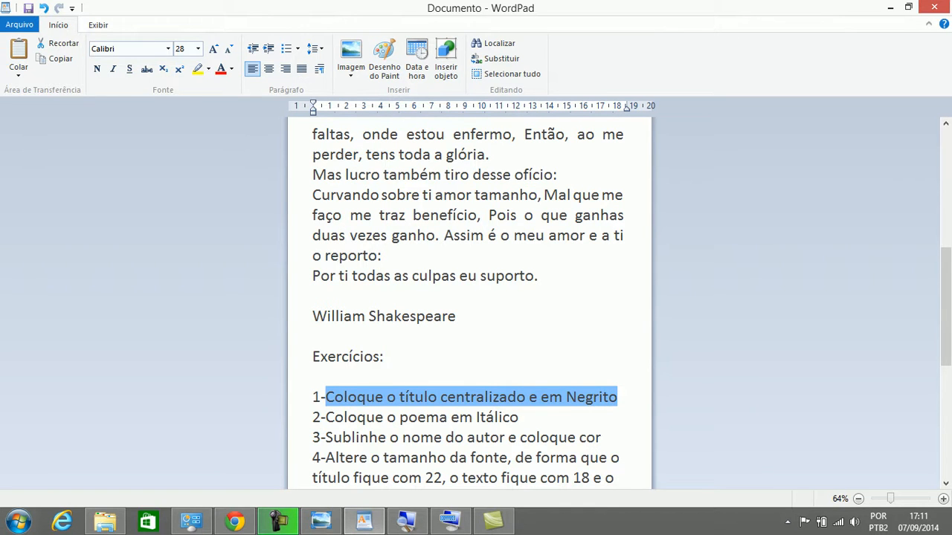
scroll(469, 297, "up", 6)
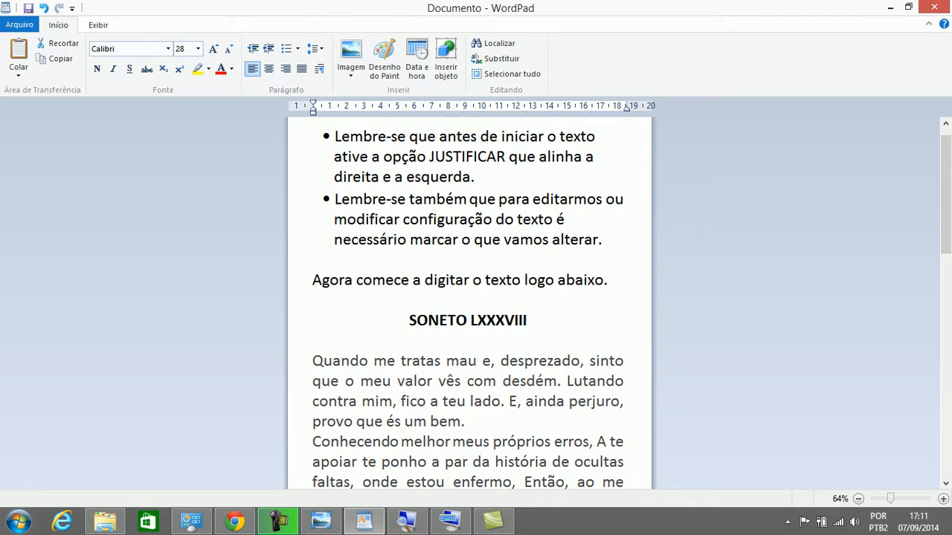
left_click(506, 320)
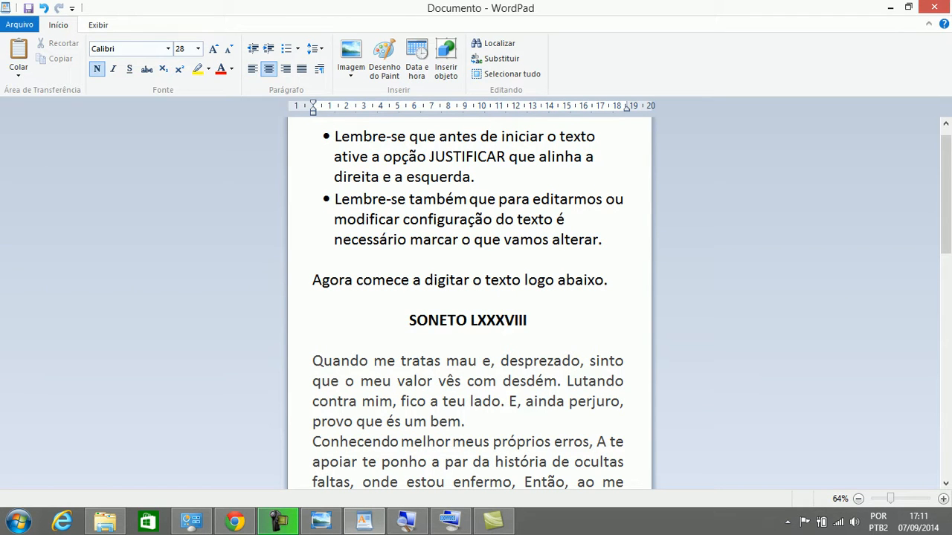
scroll(509, 327, "down", 5)
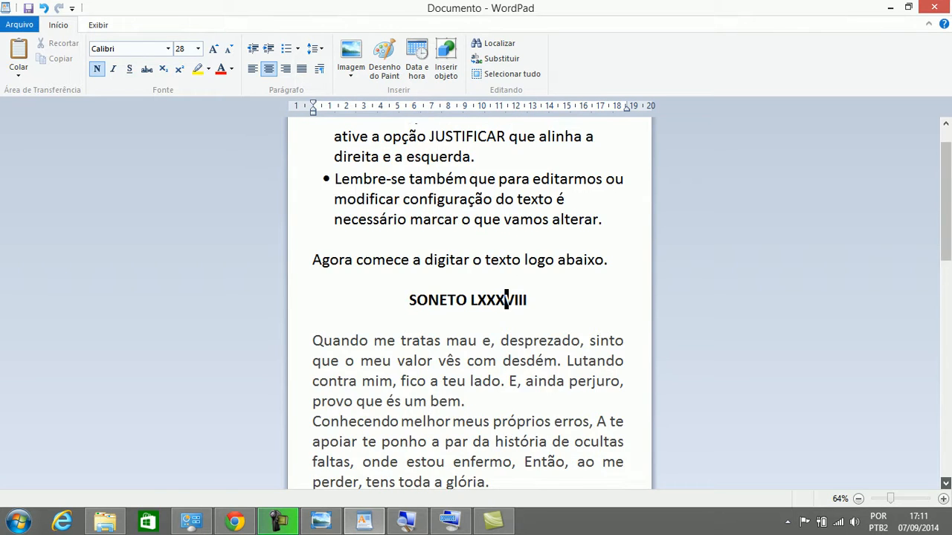
scroll(509, 327, "down", 1)
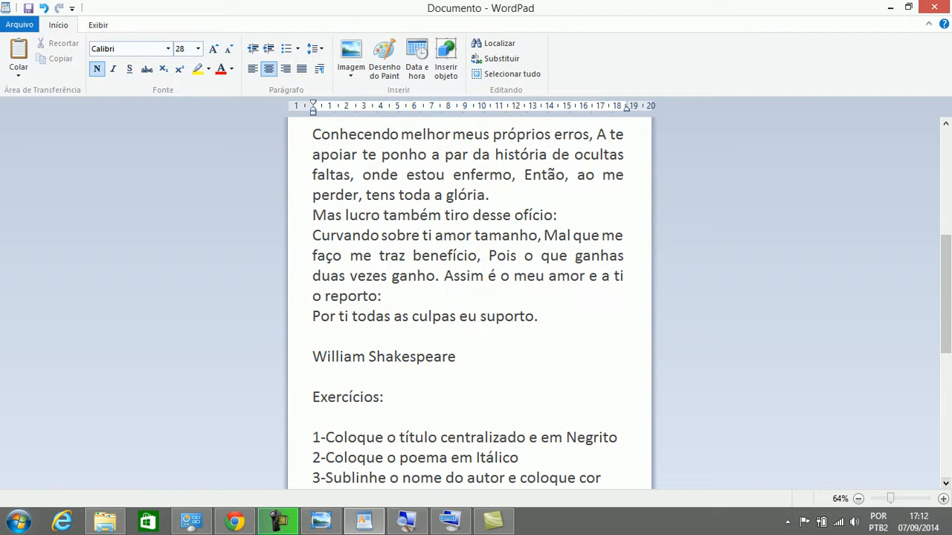
left_click_drag(519, 457, 325, 457)
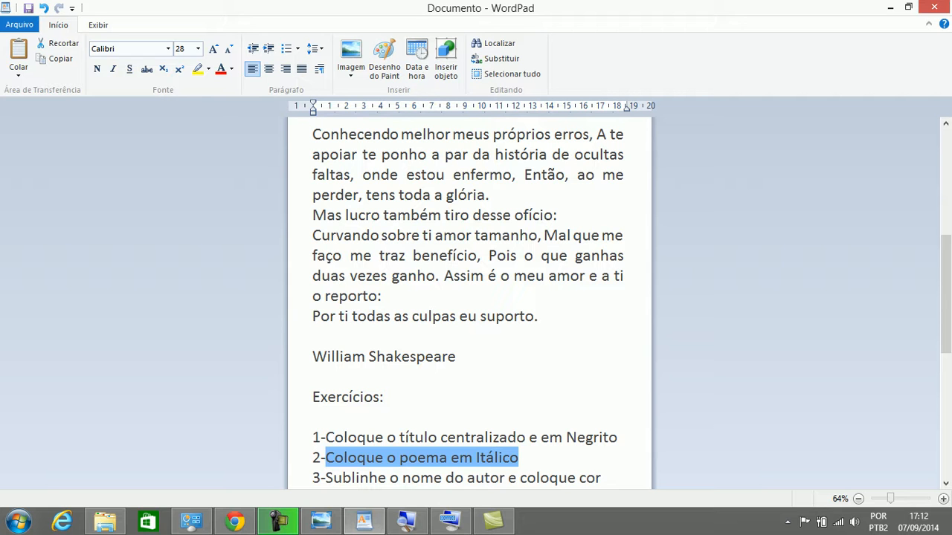
Select the verses from 'Quando me tratas' to 'suporto.' and italicise them
left_click(945, 124)
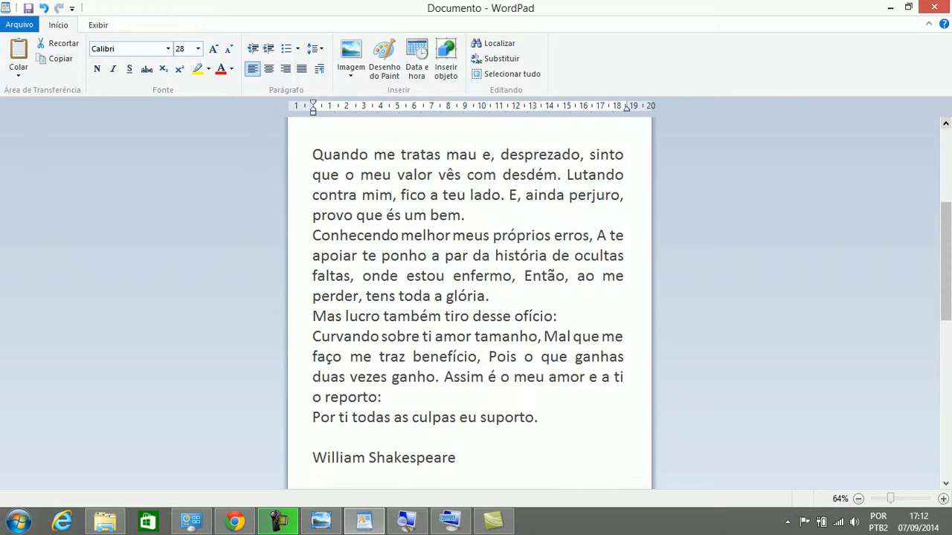
left_click(945, 123)
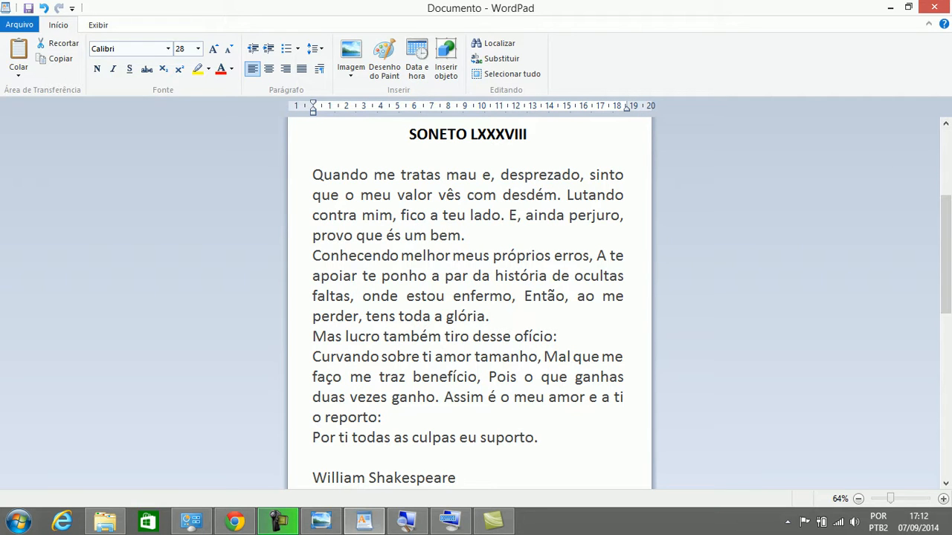
key("ctrl+j")
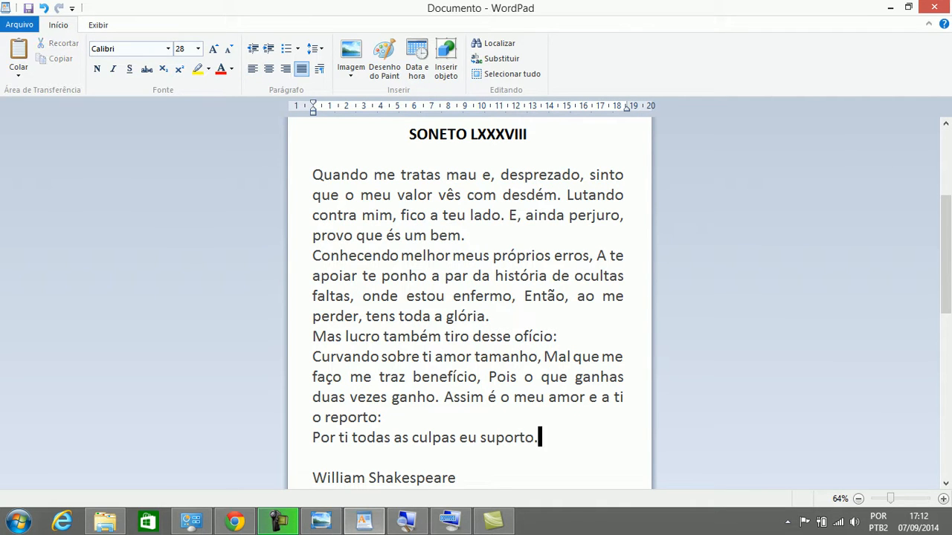
key("shift+Up")
key("shift+Up")
key("shift+Up")
key("shift+Up")
key("shift+Up")
key("shift+Up")
key("shift+Up")
key("shift+Up")
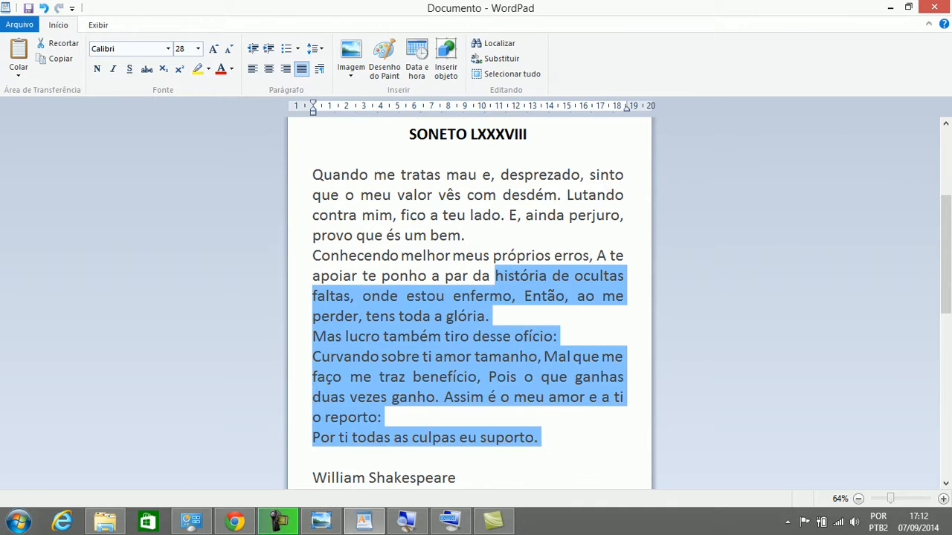
key("shift+Down")
key("shift+Down")
key("shift+Down")
key("shift+Down")
key("shift+Down")
key("shift+Down")
key("shift+Down")
key("shift+Down")
key("shift+Down")
key("shift+Up")
key("ctrl+shift+Left")
key("shift+Down")
left_click_drag(538, 455, 312, 174)
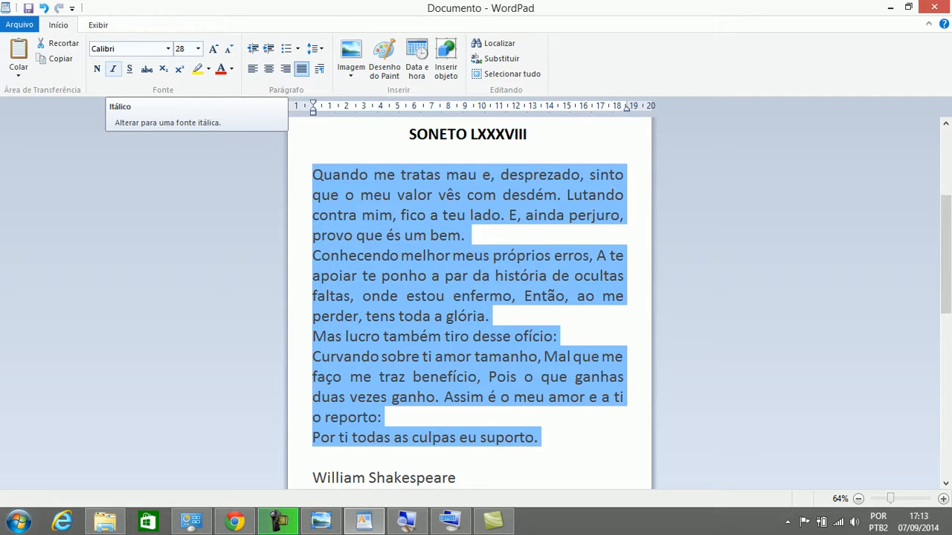
left_click(113, 68)
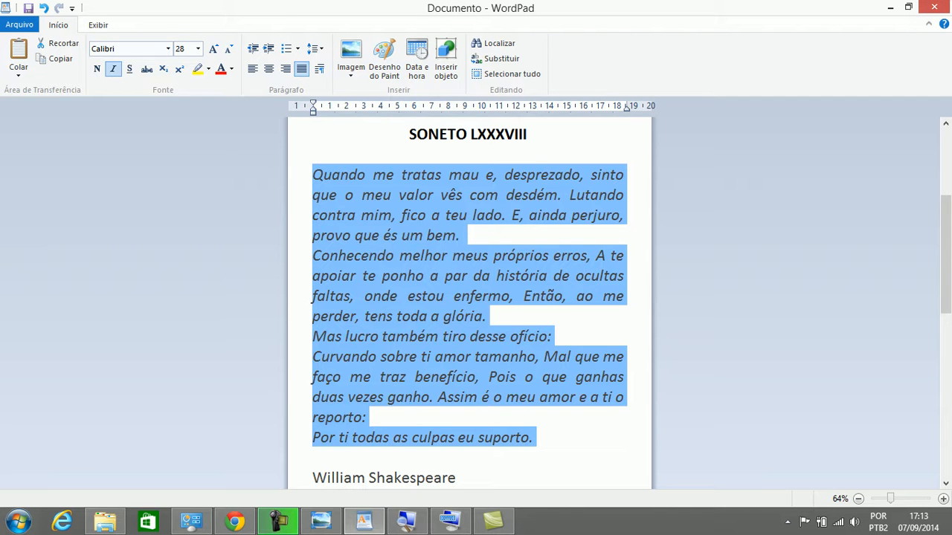
Select the author name William Shakespeare below the poem
scroll(469, 297, "down", 4)
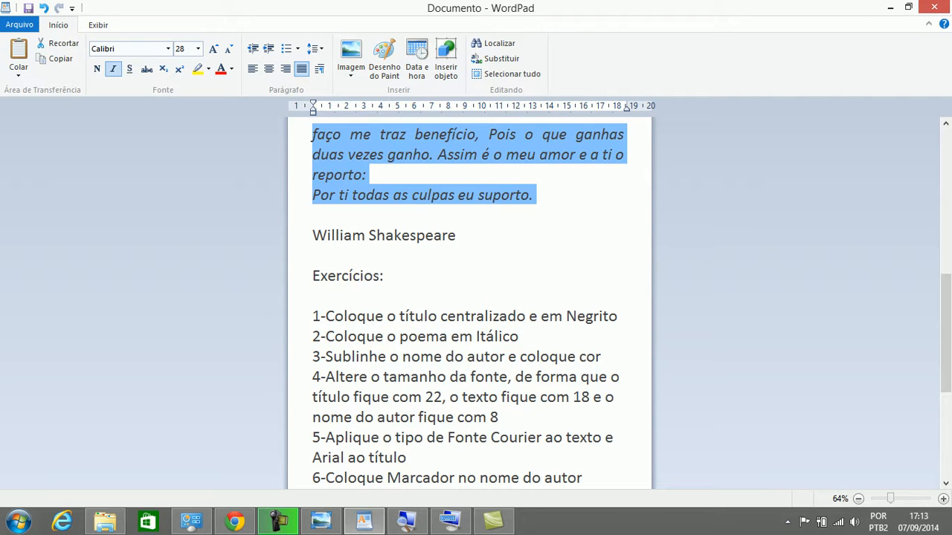
left_click_drag(946, 333, 946, 287)
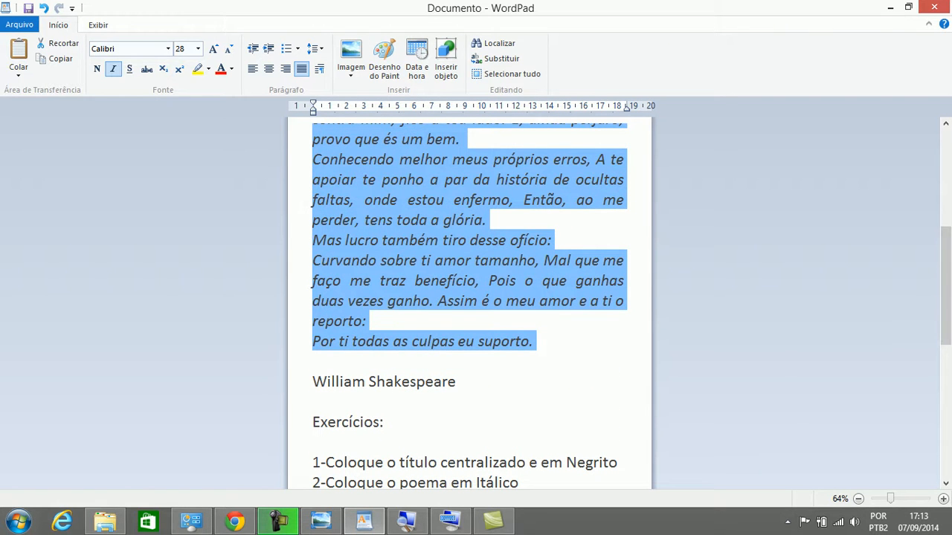
left_click(457, 381)
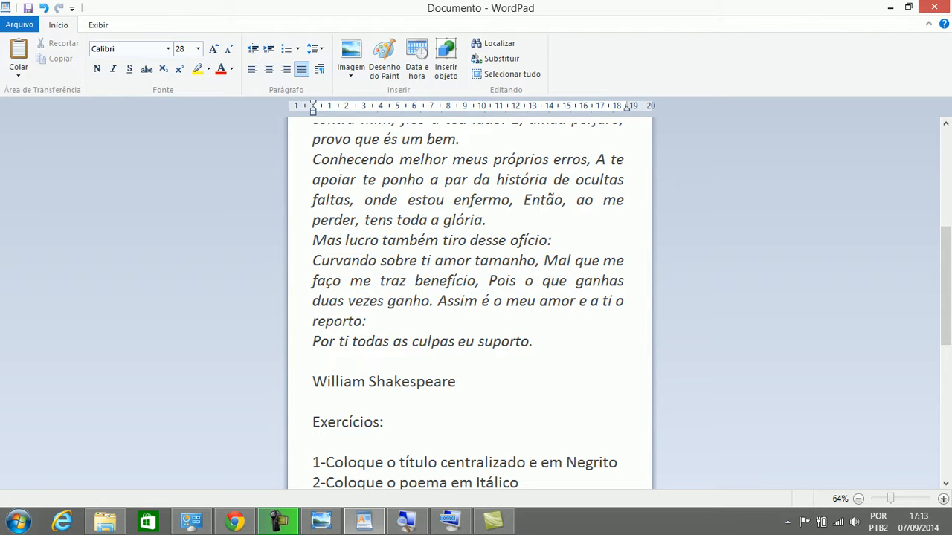
key("ctrl+shift+Left")
key("End")
key("ctrl+shift+Left")
key("ctrl+shift+Left")
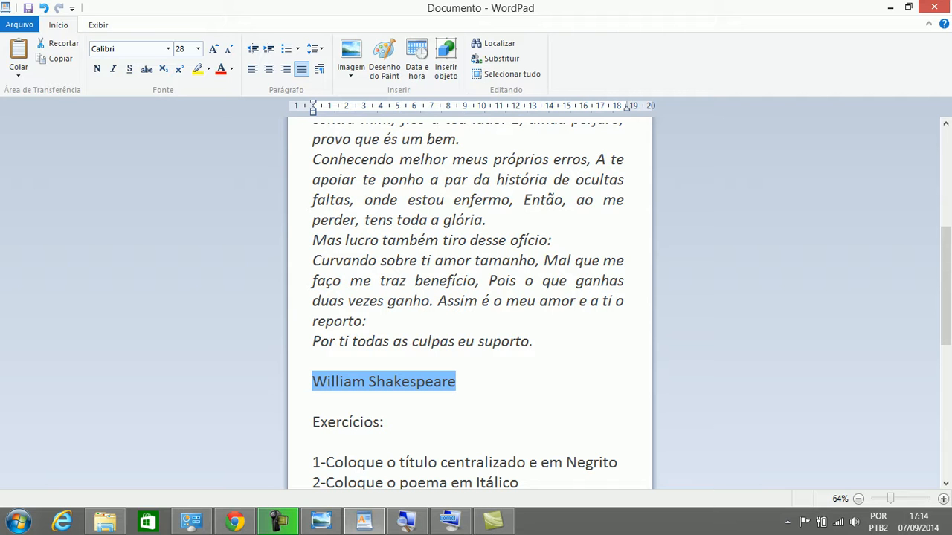
Underline William Shakespeare and change its text colour to red
scroll(468, 305, "down", 3)
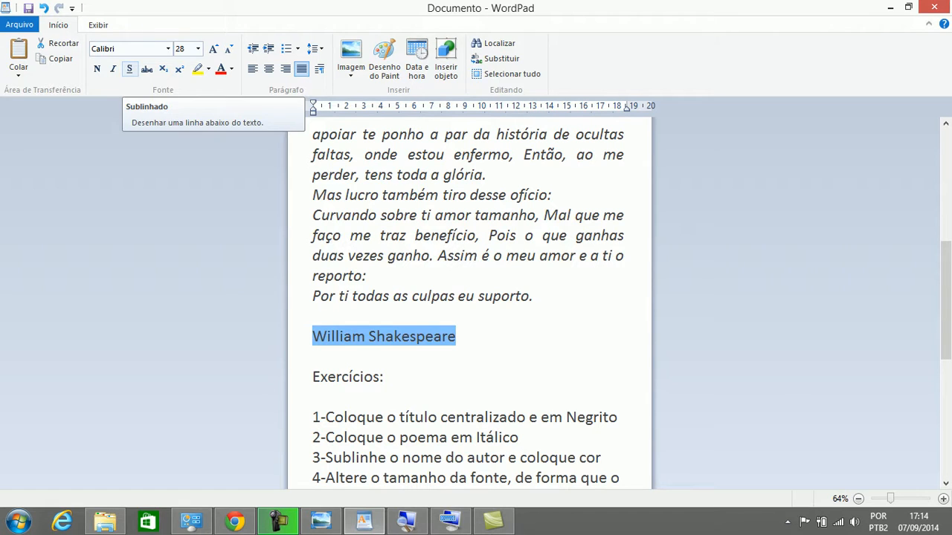
left_click(130, 68)
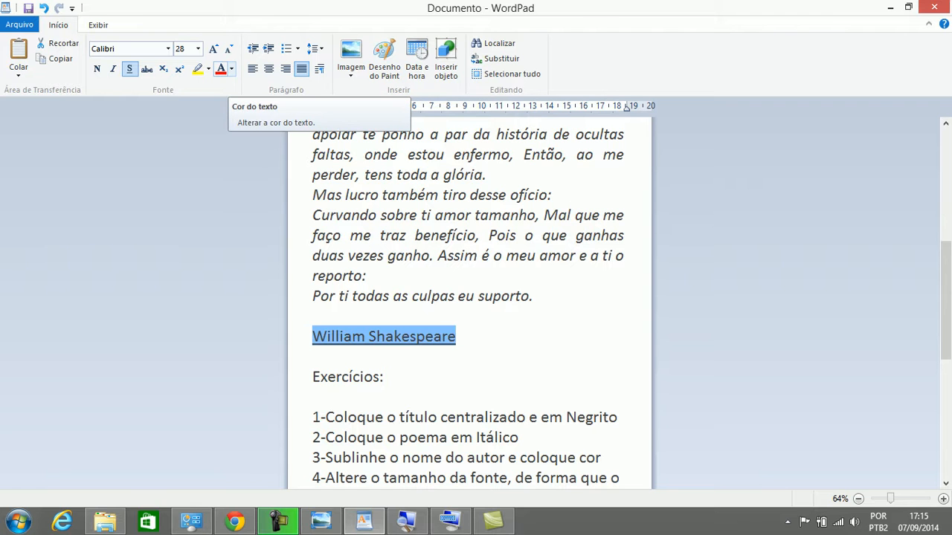
left_click(232, 68)
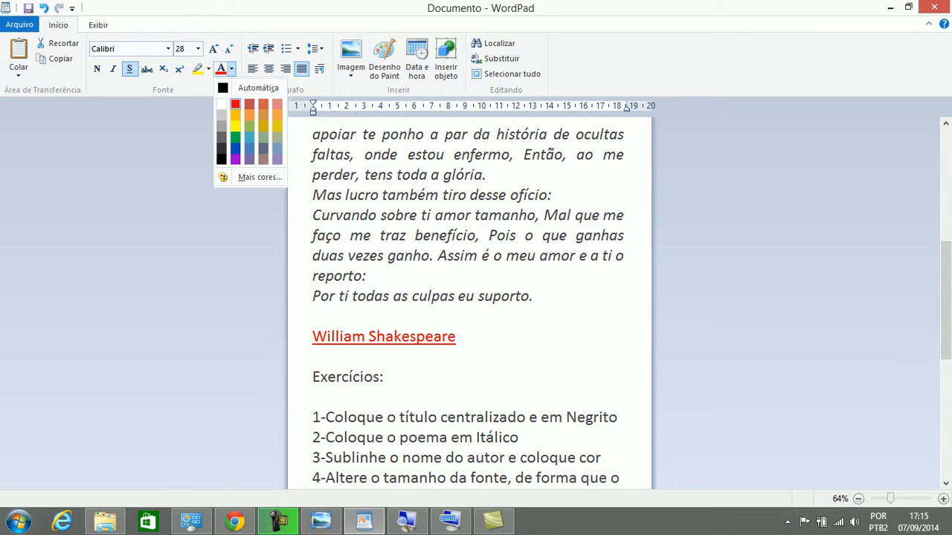
left_click(234, 104)
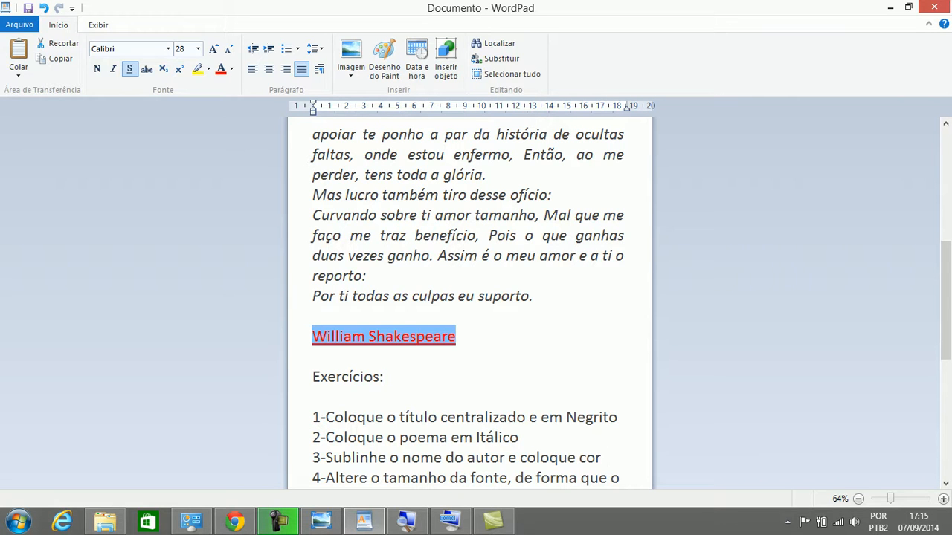
left_click_drag(566, 417, 603, 458)
left_click(520, 438)
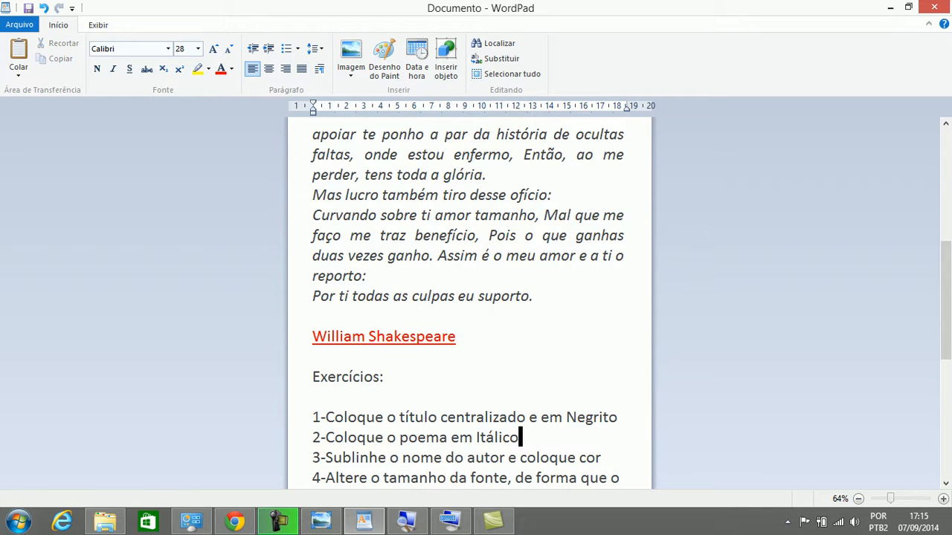
left_click(945, 483)
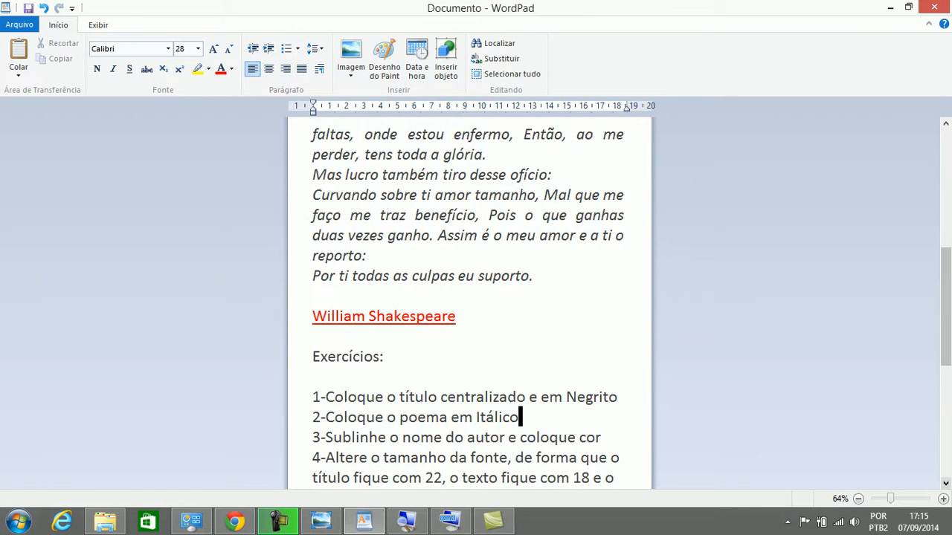
left_click(945, 484)
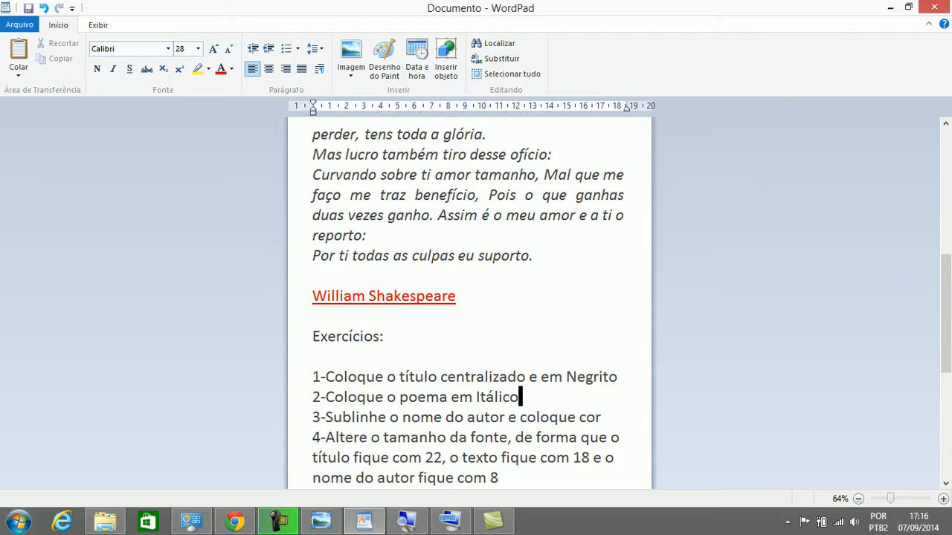
left_click(946, 123)
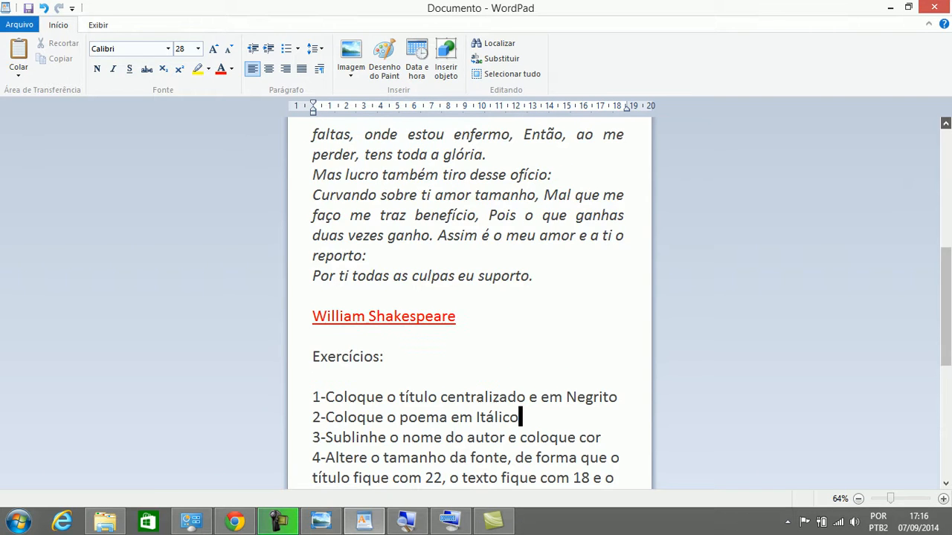
left_click(945, 123)
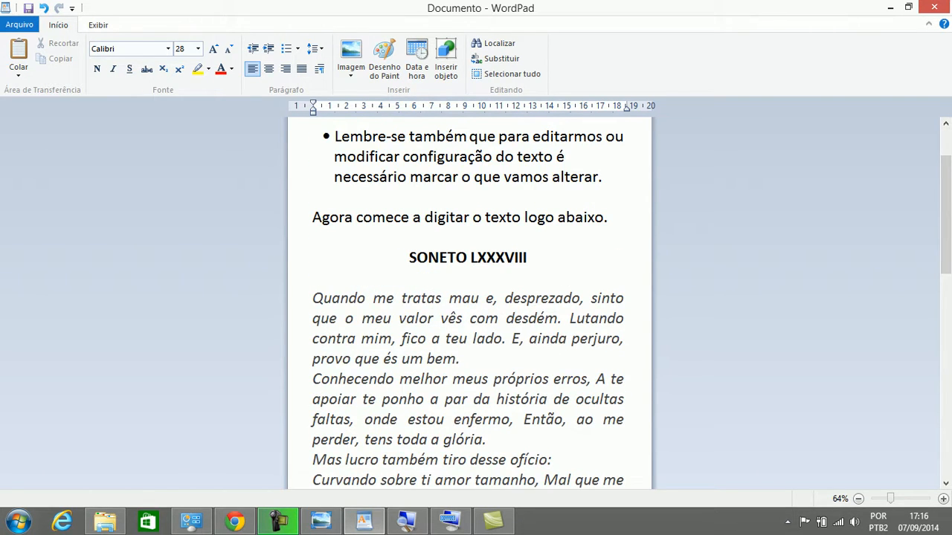
Select the full SONETO LXXXVIII title and change its font size to 22
left_click_drag(527, 257, 316, 276)
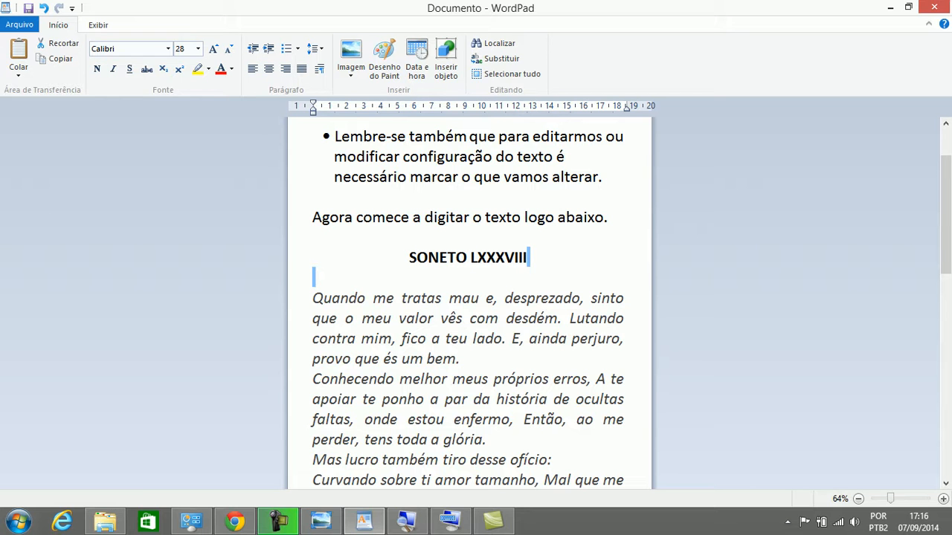
left_click(529, 257)
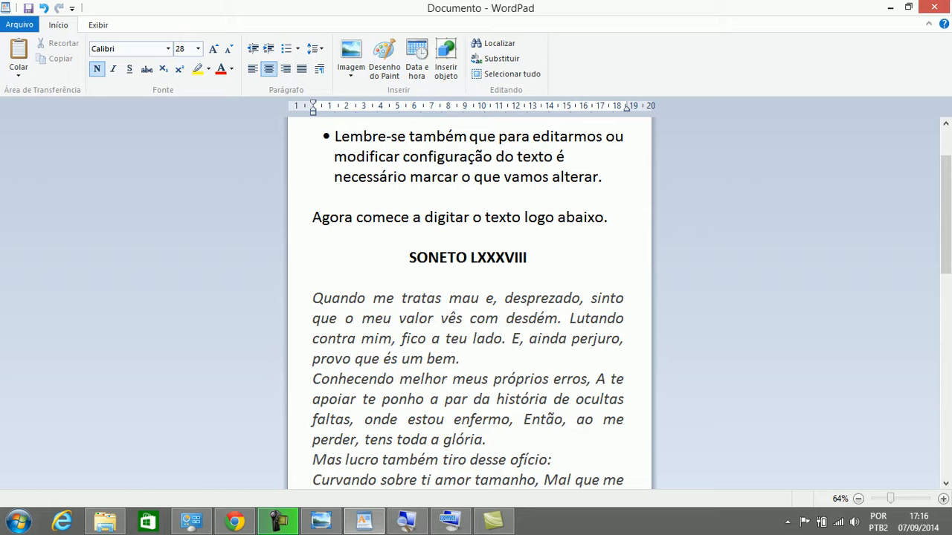
key("ctrl+shift+Left")
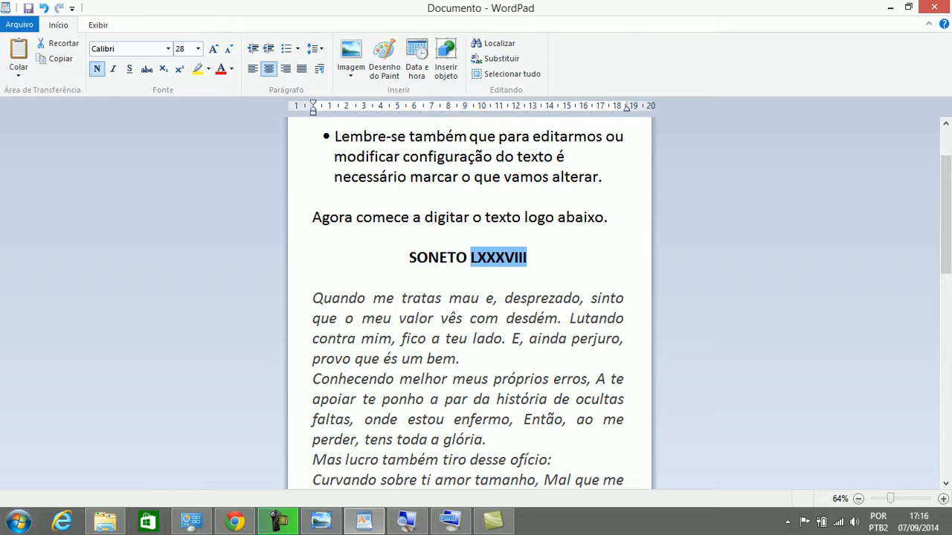
key("ctrl+shift+Left")
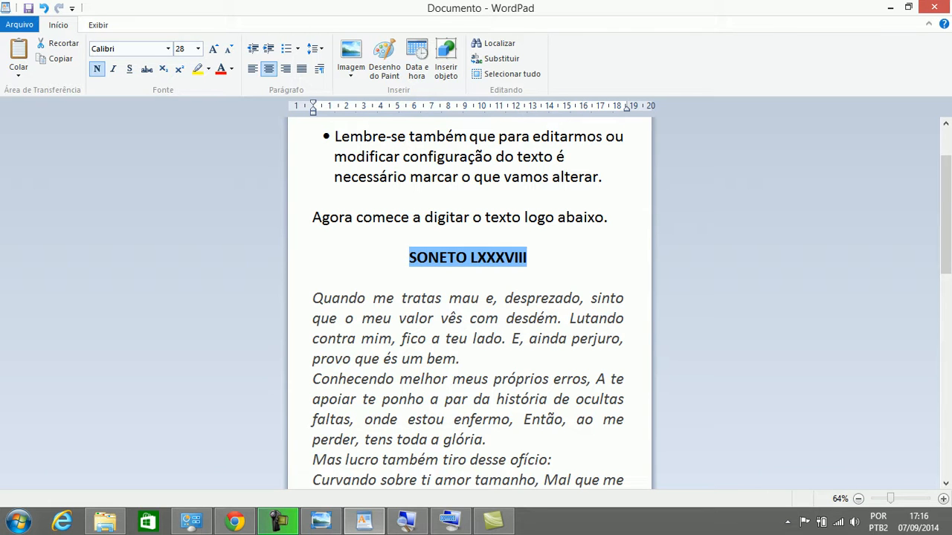
scroll(469, 297, "down", 5)
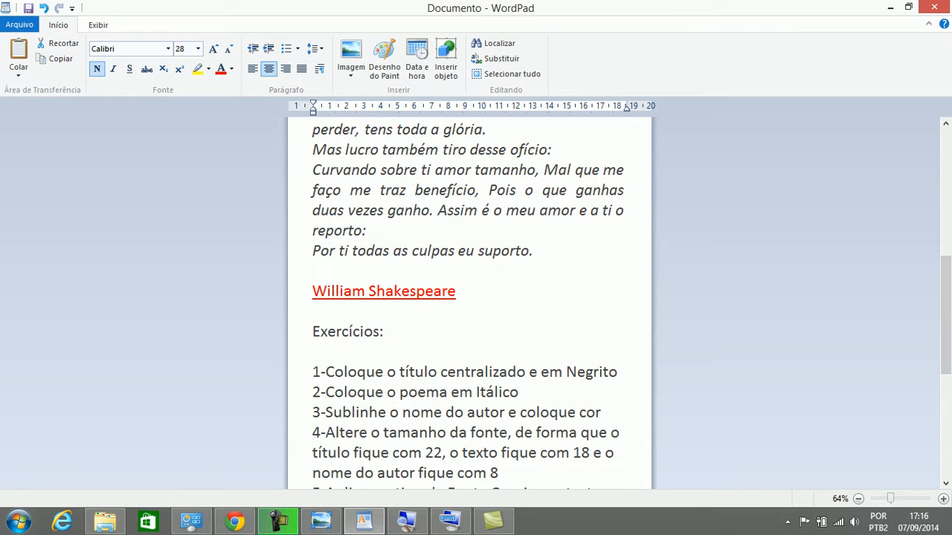
scroll(468, 298, "up", 5)
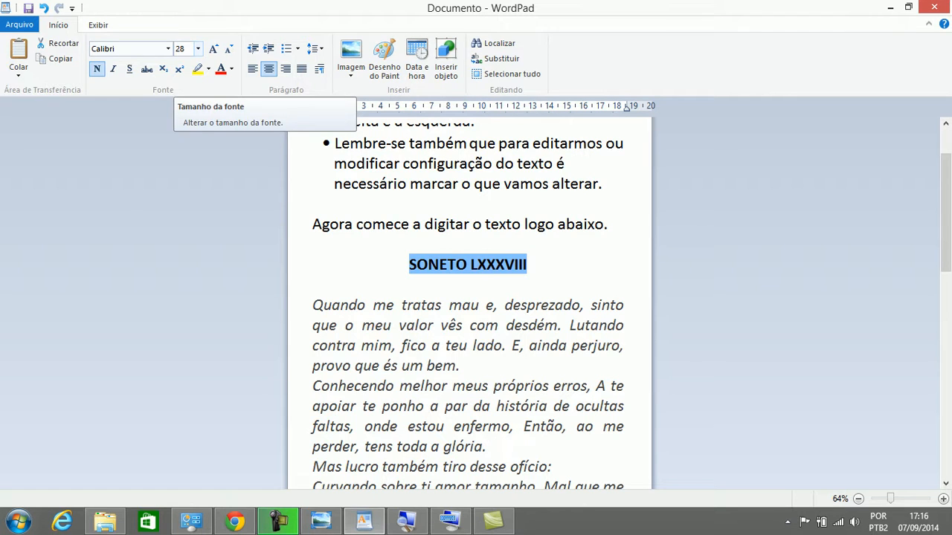
left_click(197, 48)
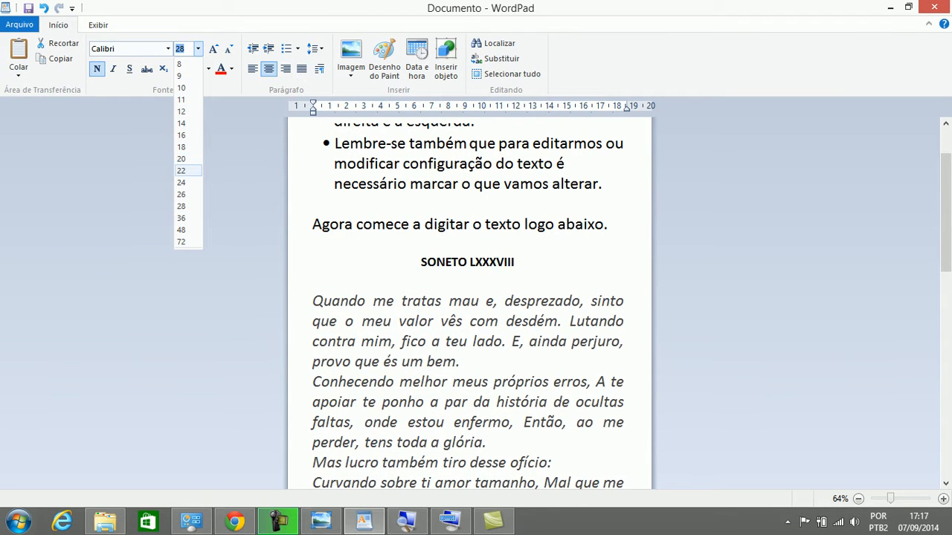
left_click(186, 170)
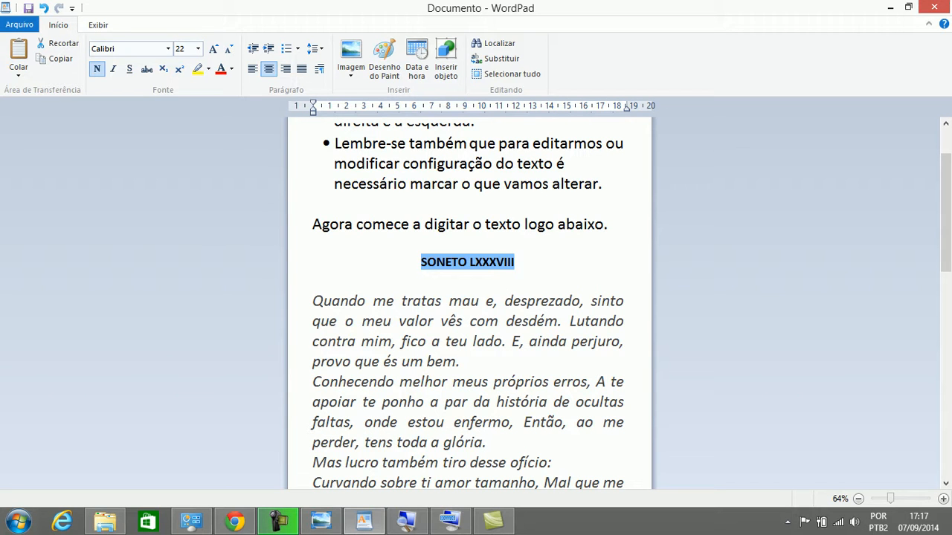
scroll(469, 298, "down", 4)
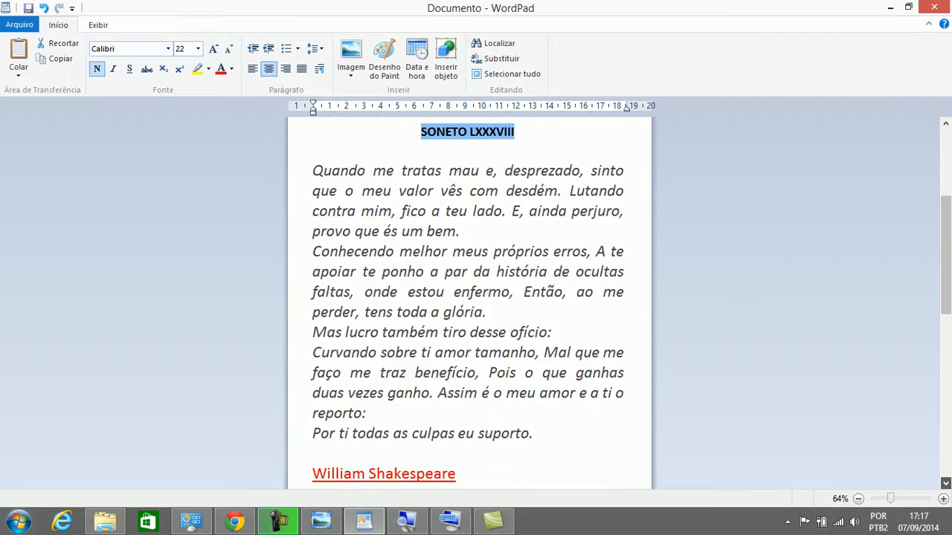
scroll(469, 297, "down", 1)
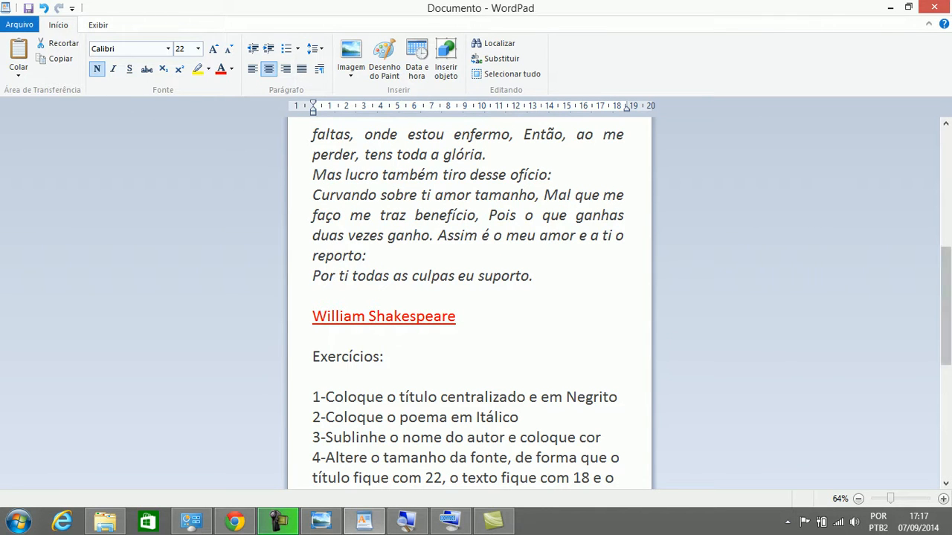
left_click(946, 123)
left_click(945, 124)
left_click(946, 124)
left_click(945, 123)
left_click(946, 124)
left_click(945, 123)
left_click(945, 124)
left_click(946, 123)
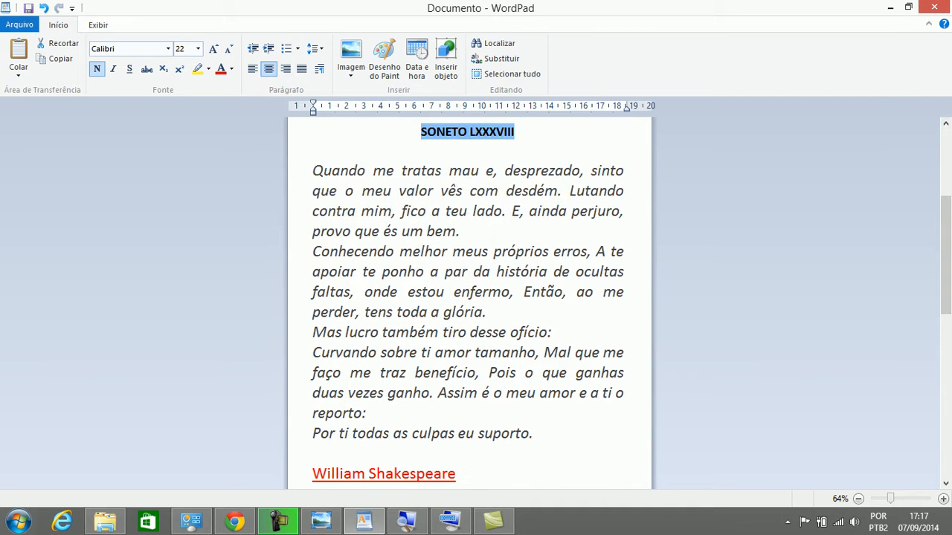
Select all the sonnet's verses and change their font size to 18
left_click_drag(535, 434, 312, 170)
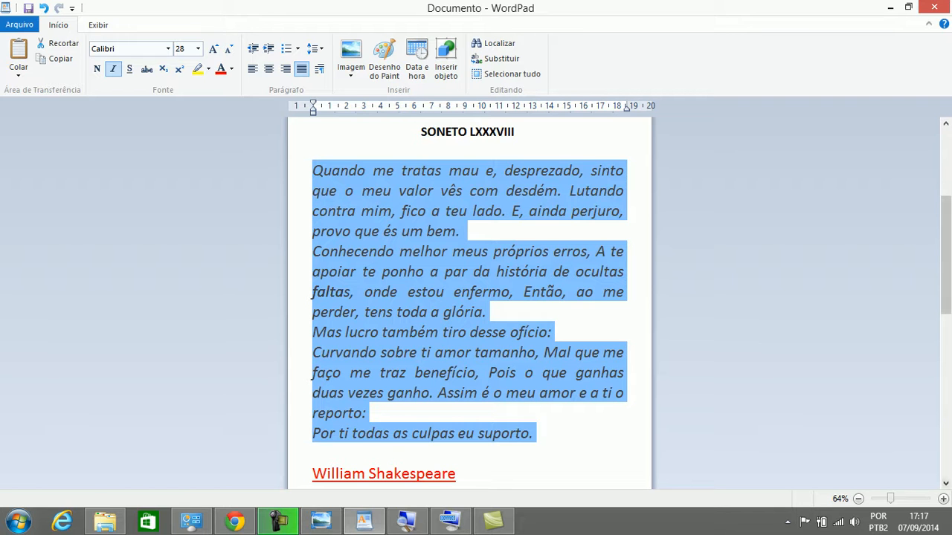
left_click(946, 483)
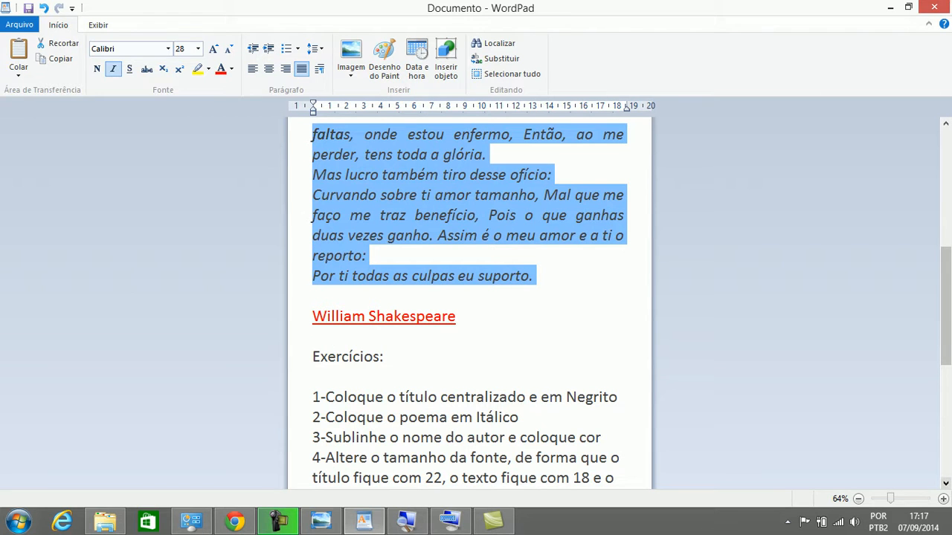
left_click_drag(946, 306, 946, 188)
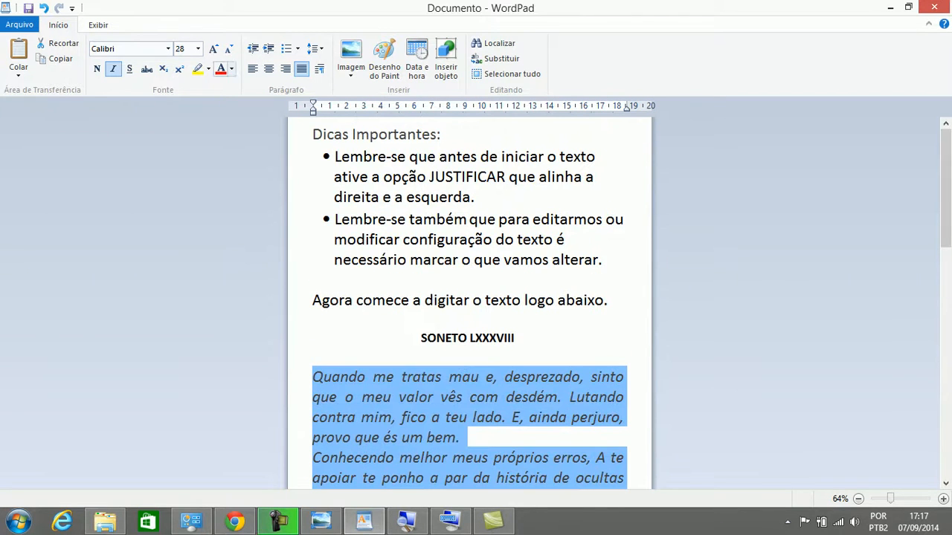
left_click(198, 49)
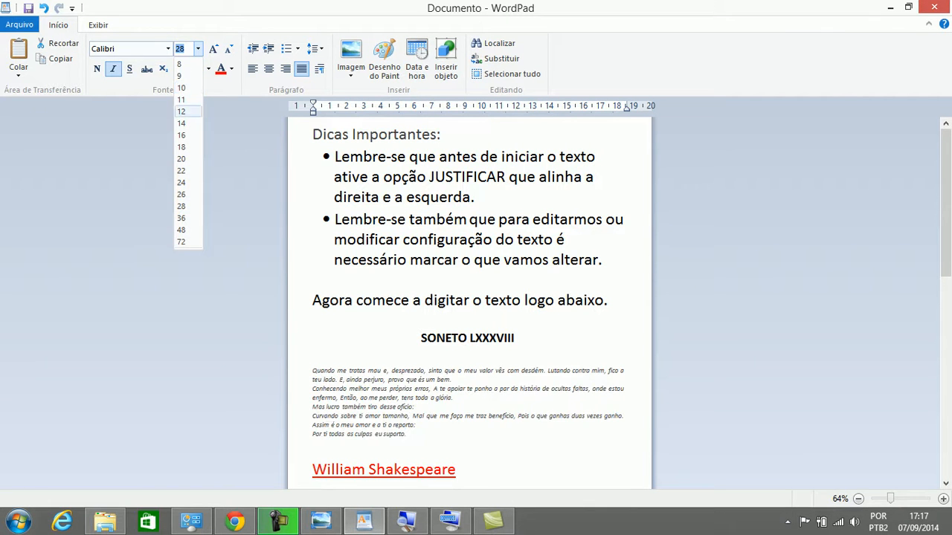
left_click(180, 147)
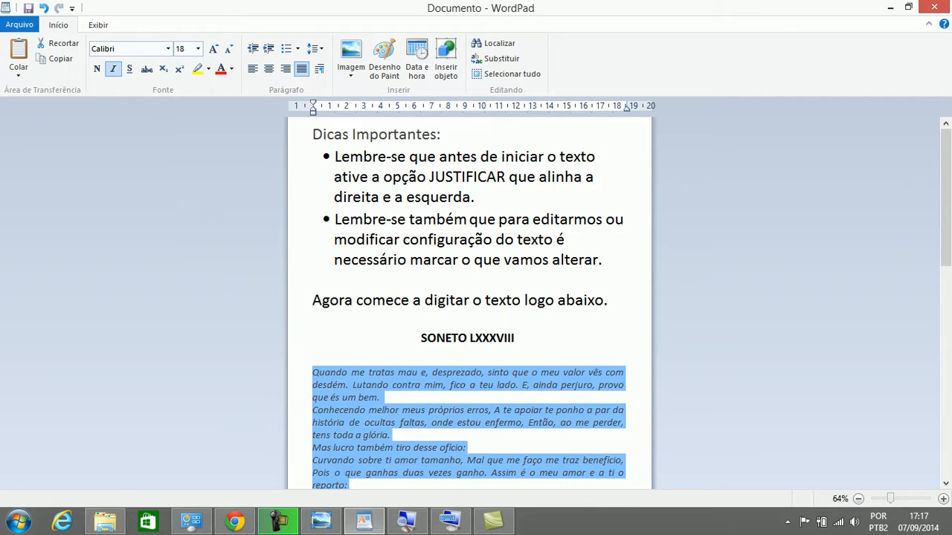
left_click(945, 483)
left_click(945, 483)
left_click(945, 483)
left_click(945, 483)
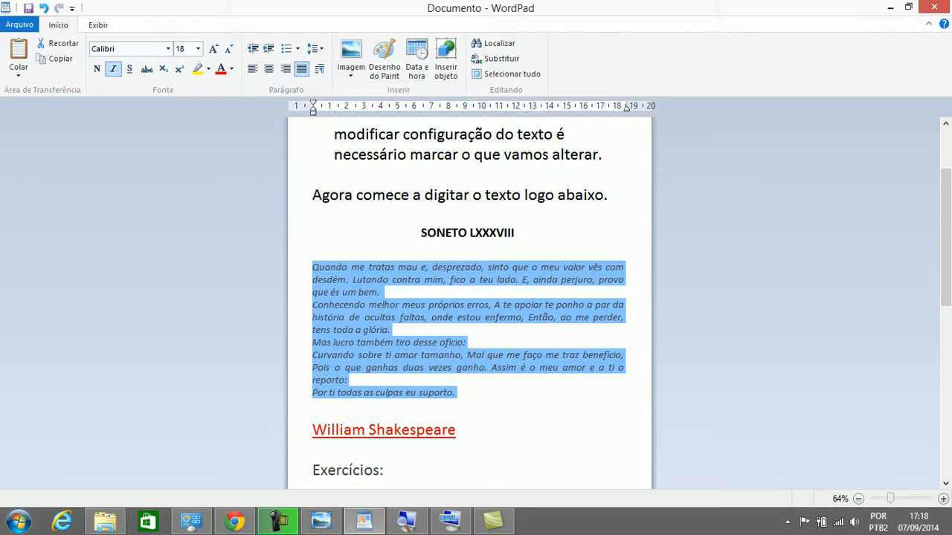
left_click(456, 430)
Reduce the William Shakespeare author line to 8-point font
left_click_drag(456, 429, 312, 408)
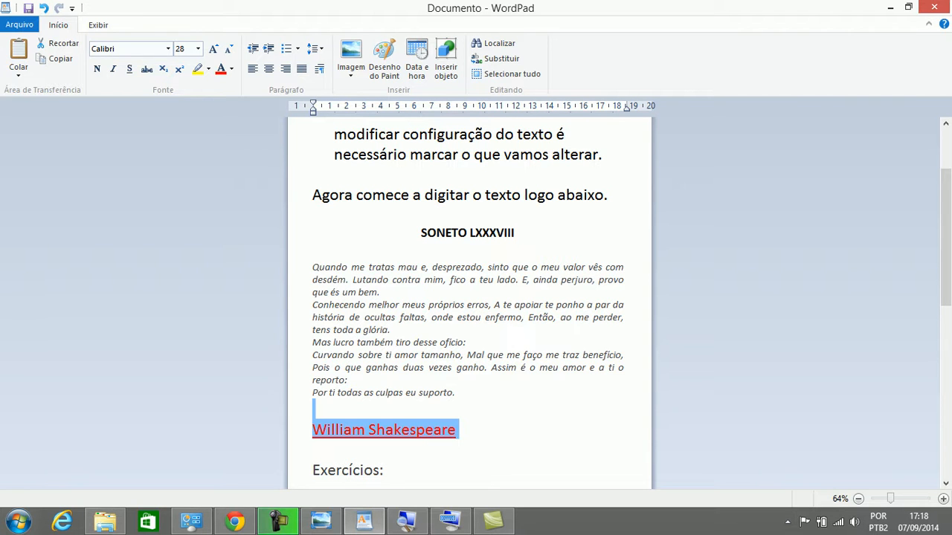
key("Right")
key("shift+Right")
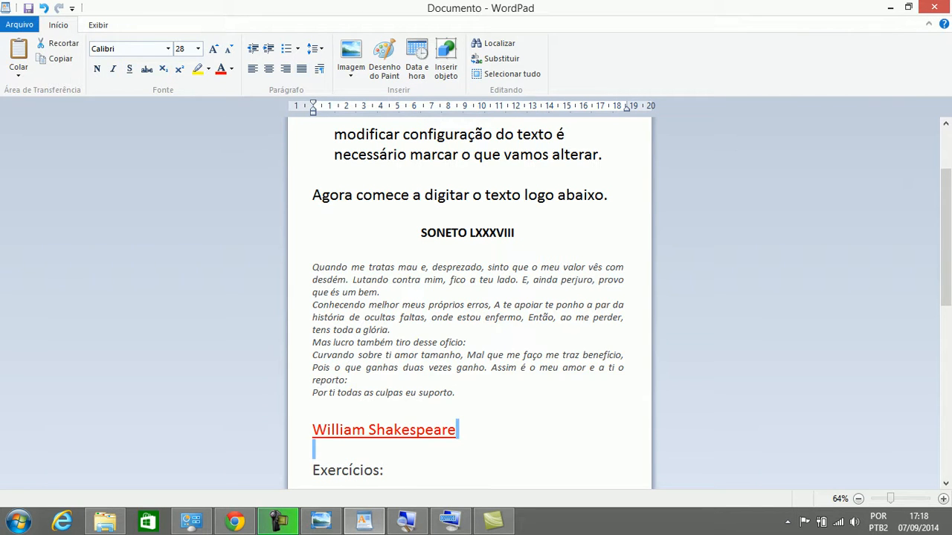
key("shift+Up")
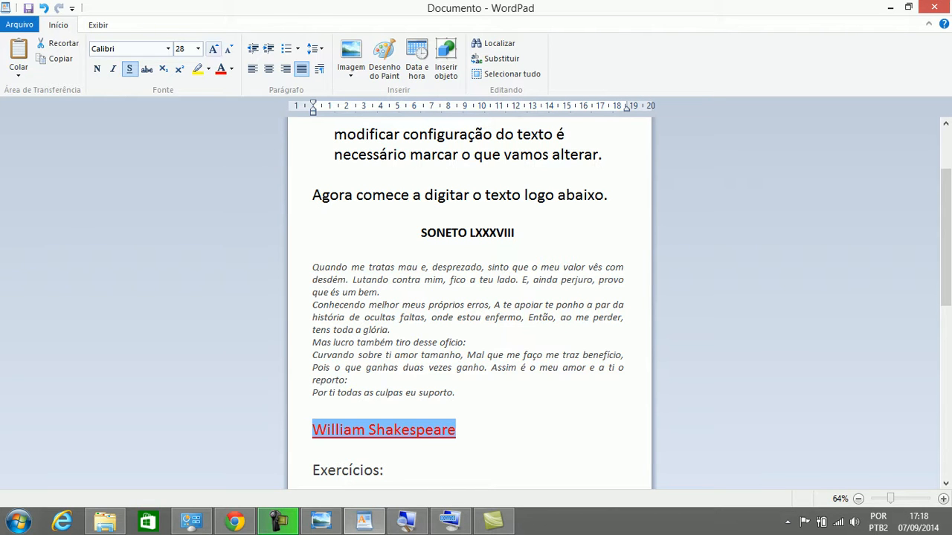
left_click(197, 49)
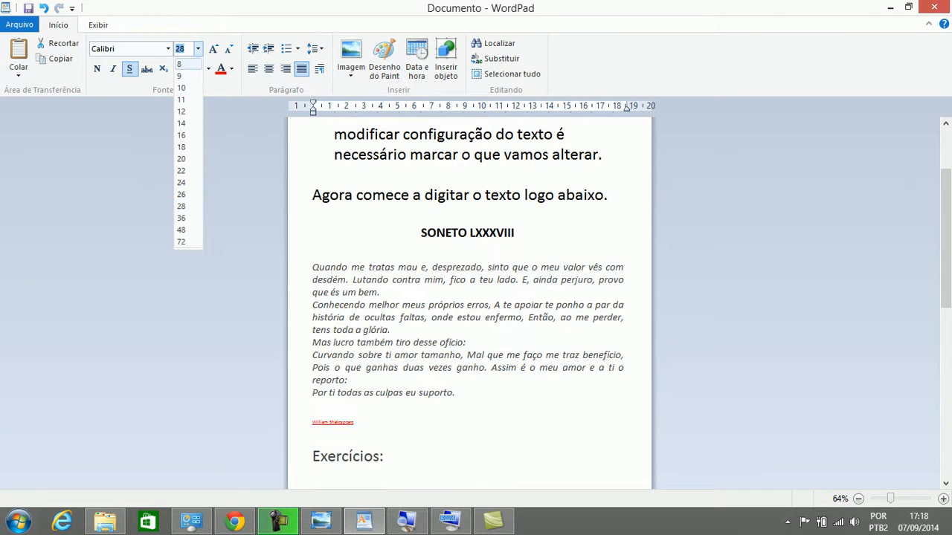
left_click(181, 64)
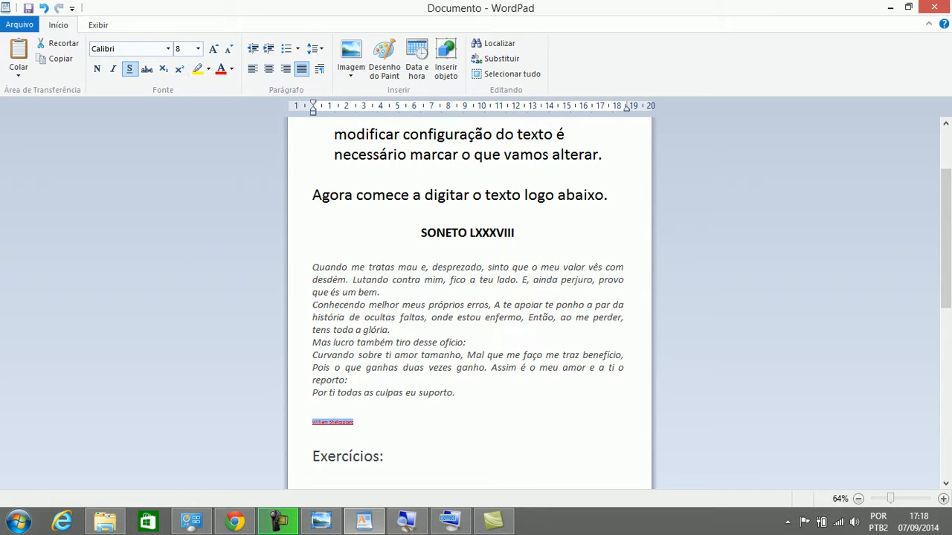
left_click(356, 421)
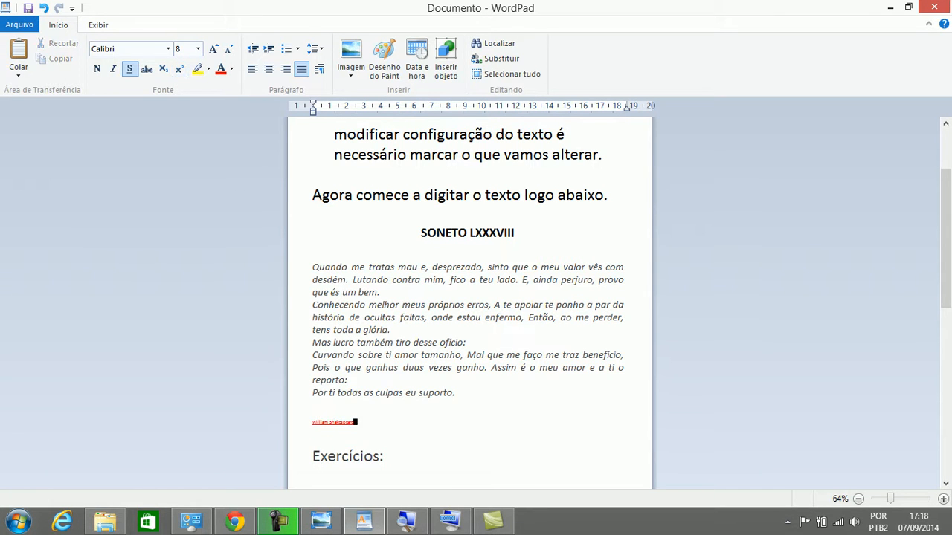
left_click(326, 421)
left_click(377, 354)
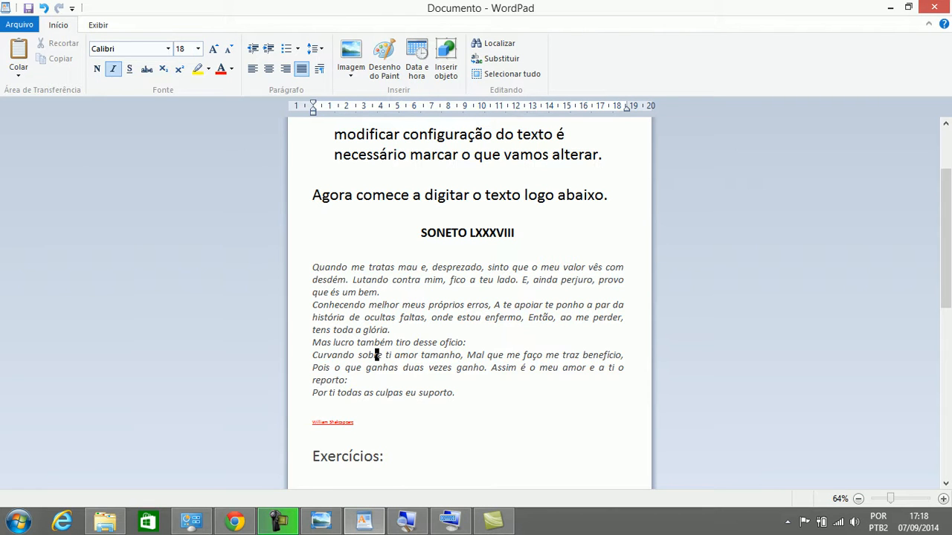
left_click(469, 233)
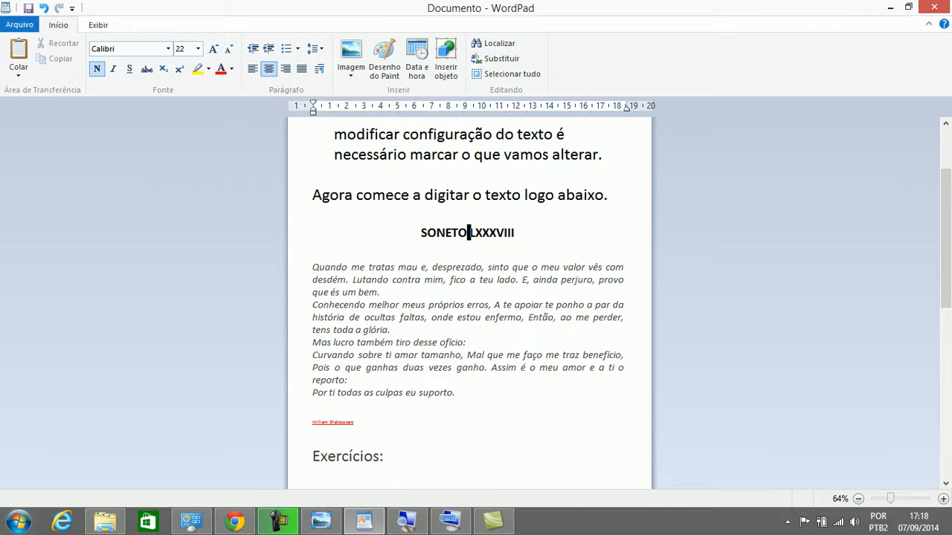
left_click(441, 317)
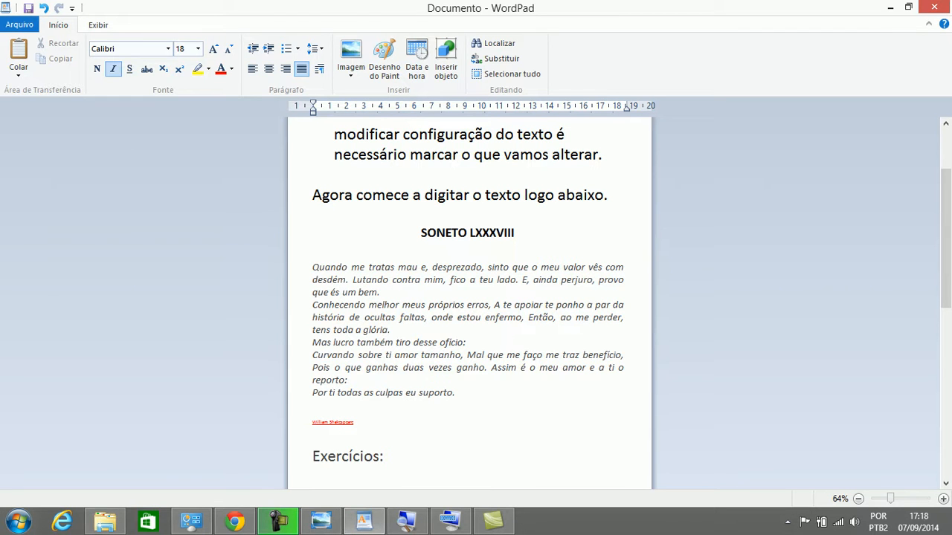
left_click(348, 422)
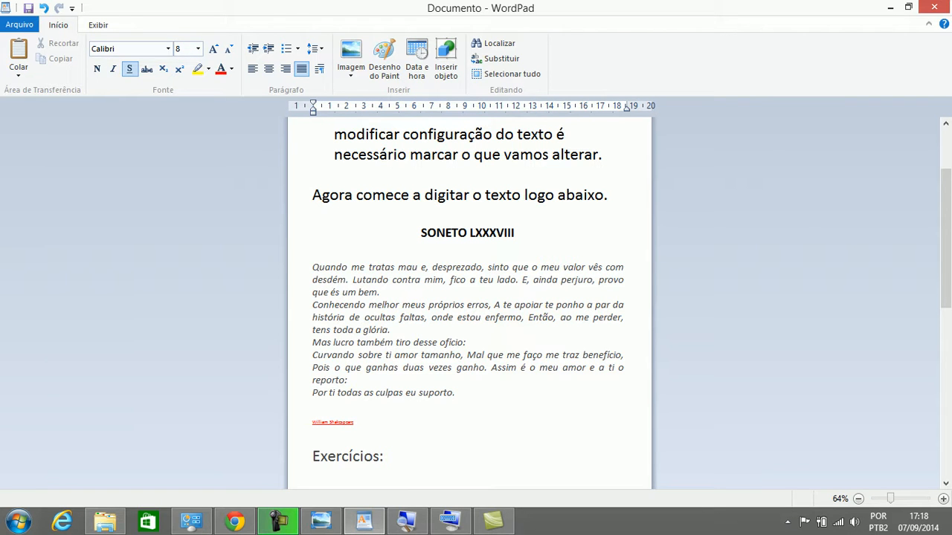
left_click(373, 355)
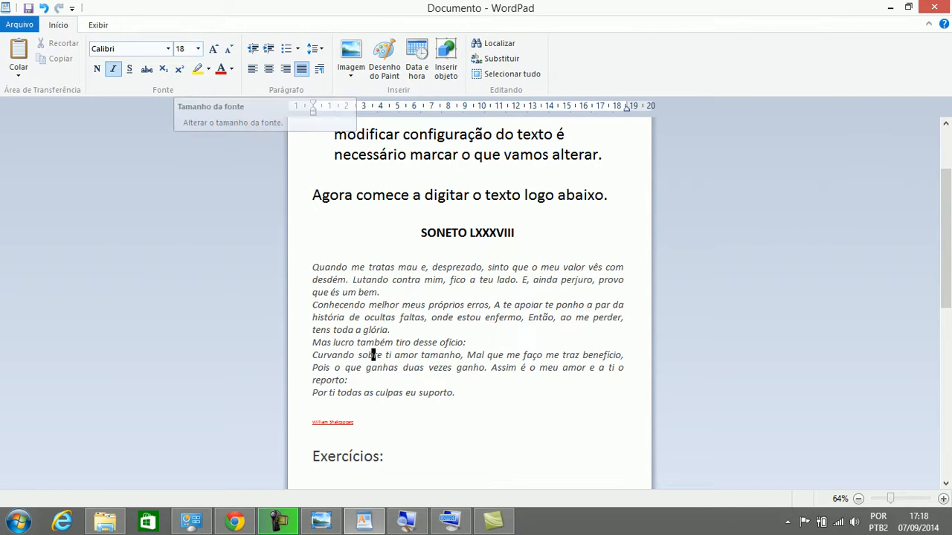
left_click(477, 232)
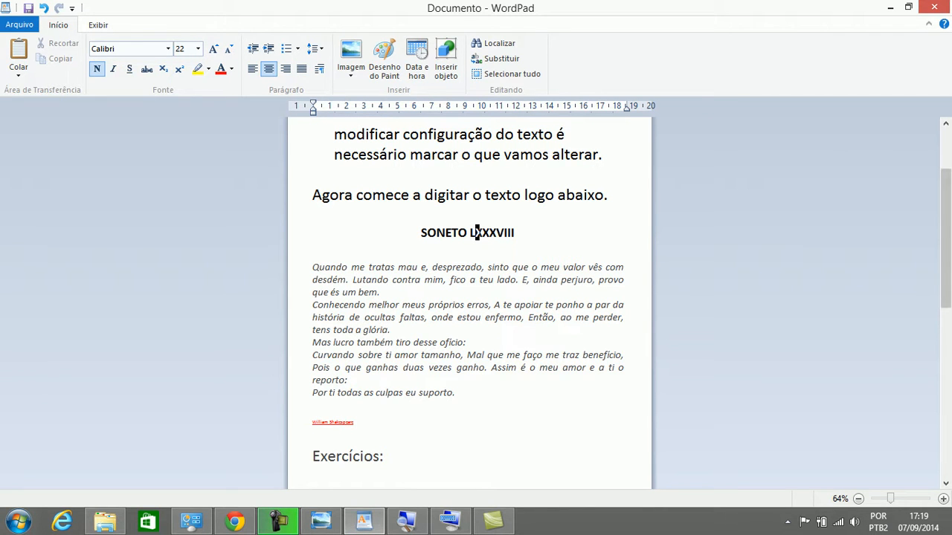
scroll(477, 233, "down", 1)
scroll(476, 214, "down", 3)
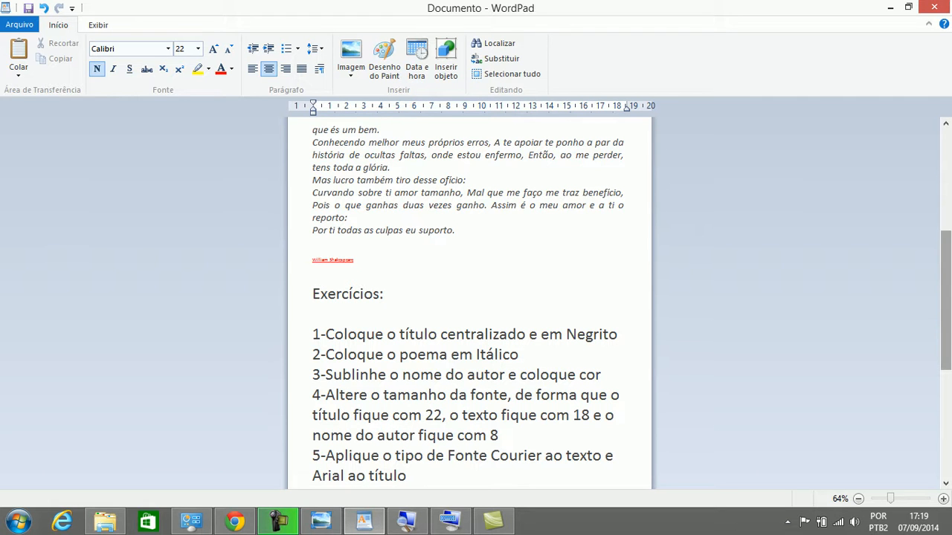
left_click_drag(945, 300, 945, 265)
left_click_drag(376, 322, 313, 196)
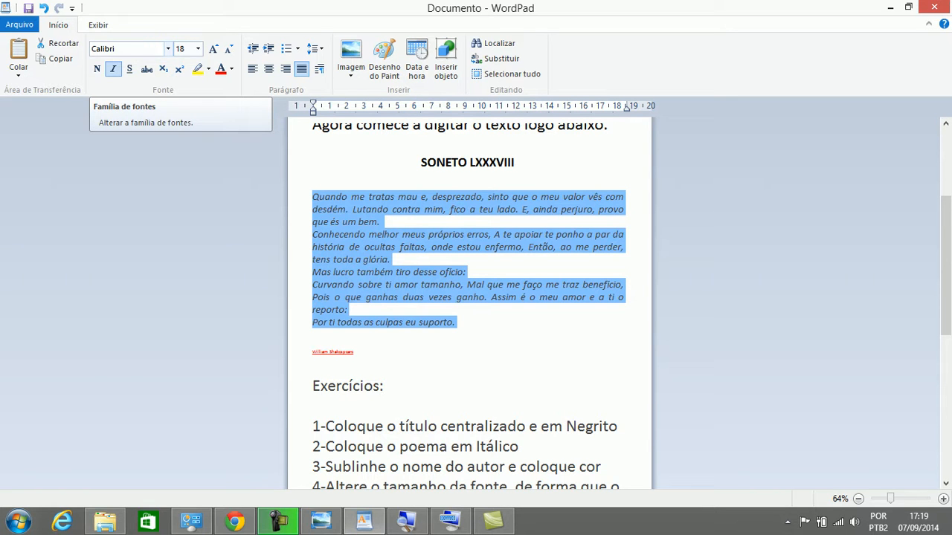
Apply the Courier font to the selected poem, then undo the change
left_click(168, 49)
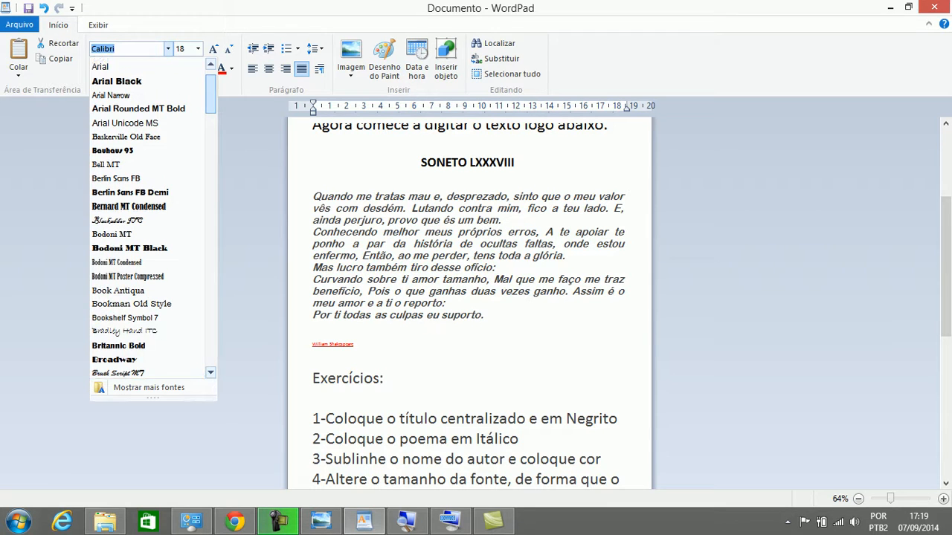
scroll(147, 224, "down", 6)
scroll(153, 217, "down", 4)
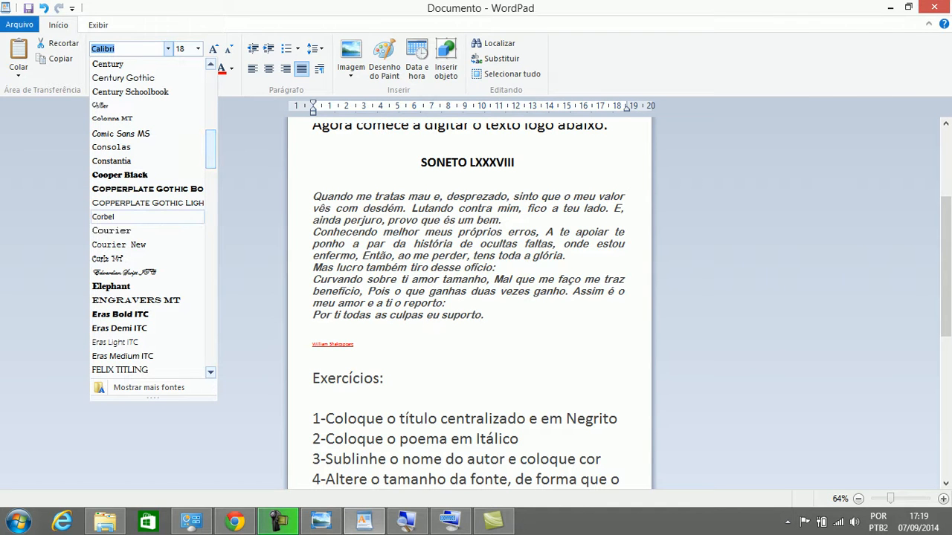
left_click(112, 230)
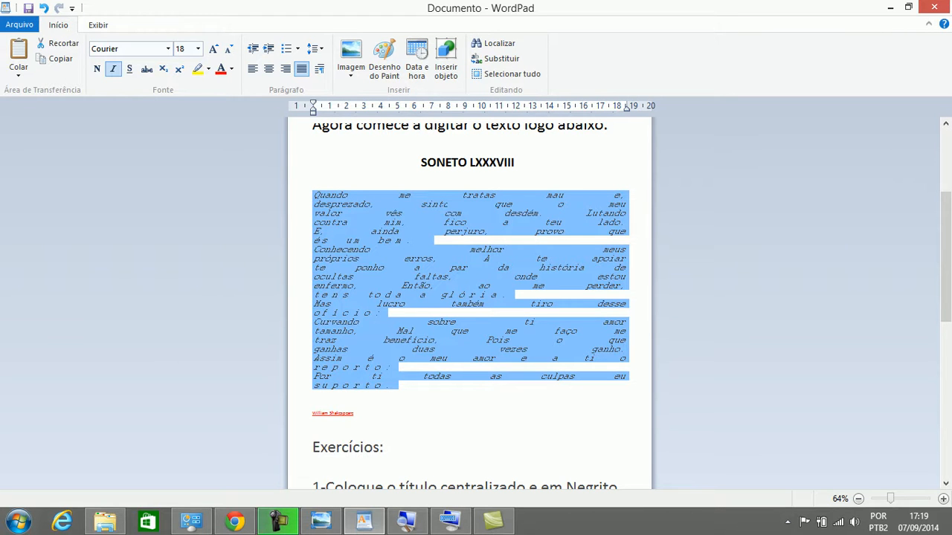
left_click_drag(313, 240, 433, 240)
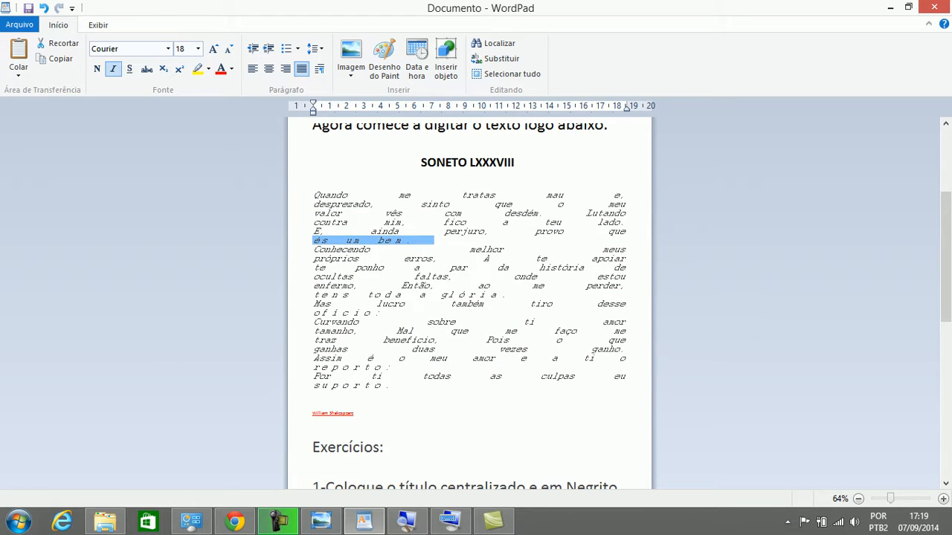
left_click(395, 385)
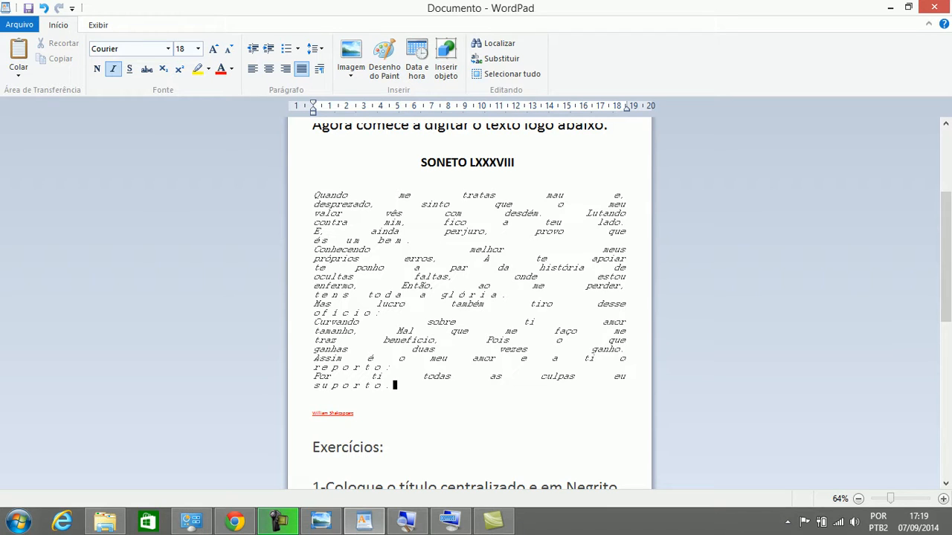
left_click(43, 8)
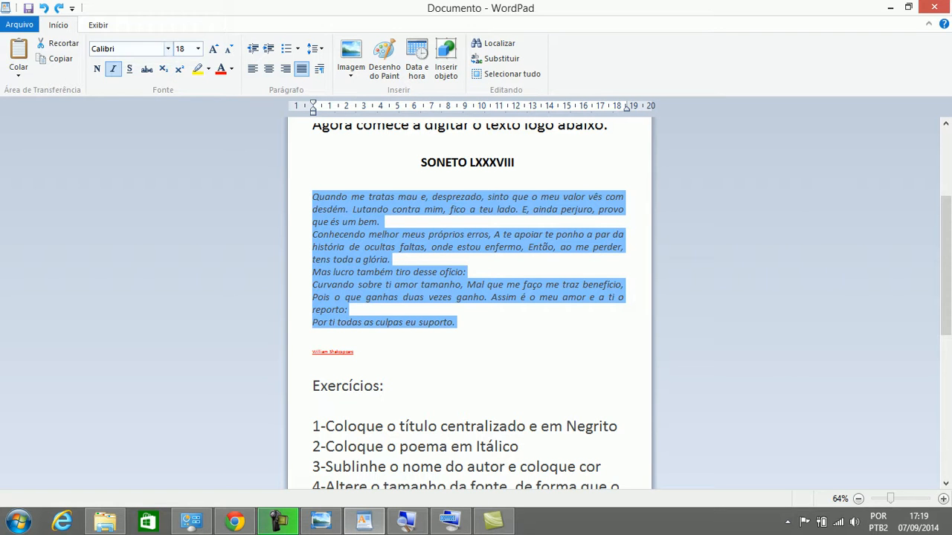
Reapply Courier to the poem and select the SONETO LXXXVIII title
left_click(168, 49)
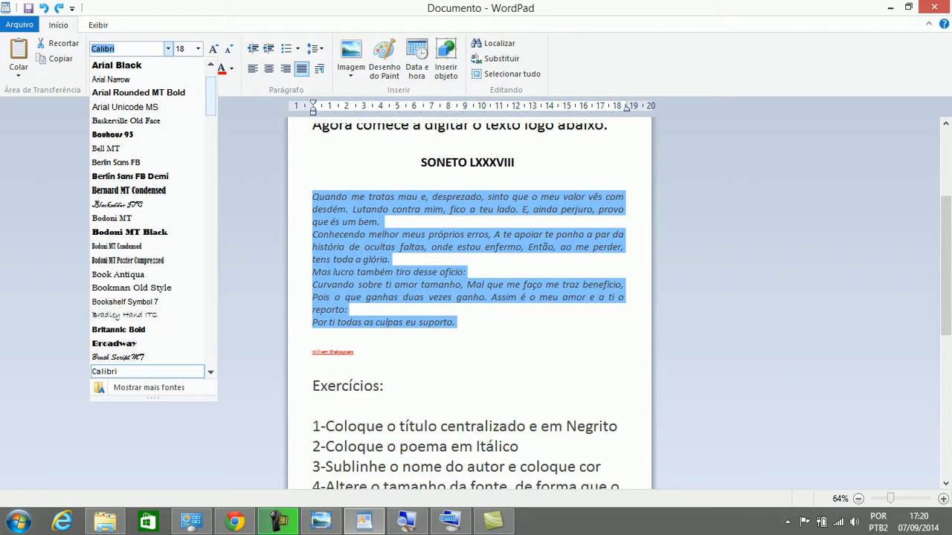
scroll(148, 246, "down", 4)
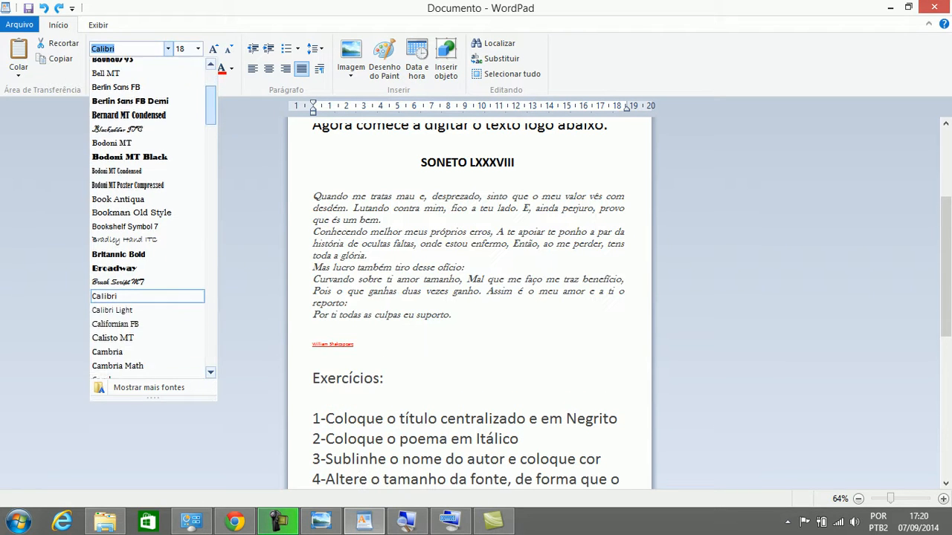
scroll(149, 216, "down", 2)
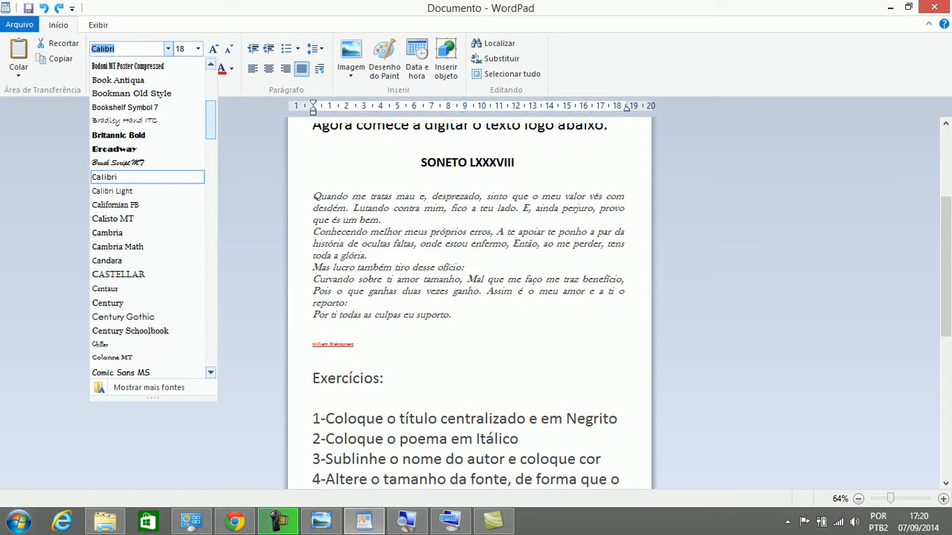
scroll(149, 216, "down", 4)
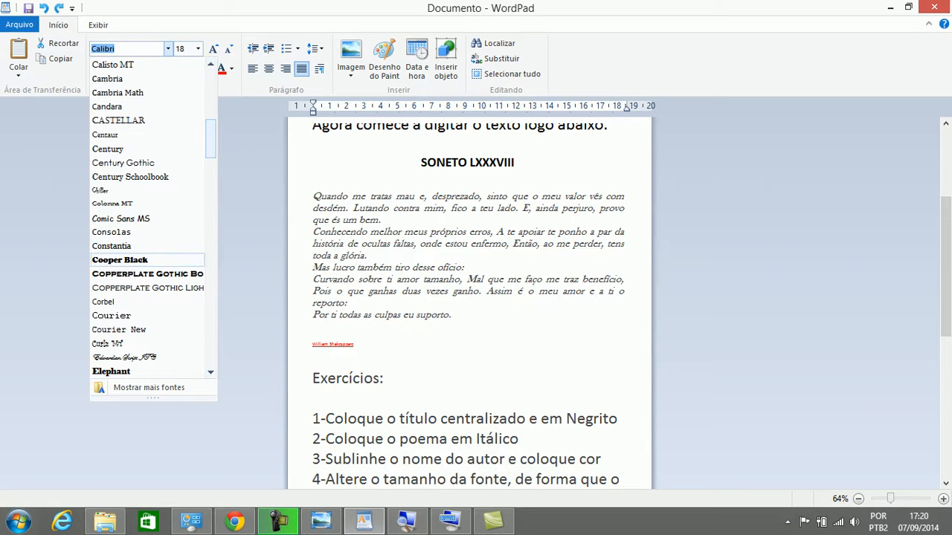
left_click(112, 315)
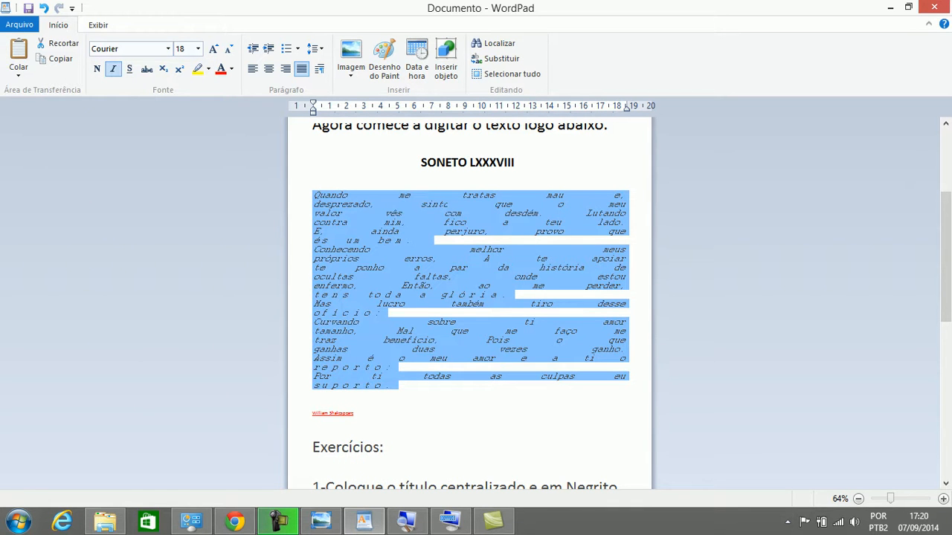
left_click(492, 162)
left_click_drag(517, 162, 421, 162)
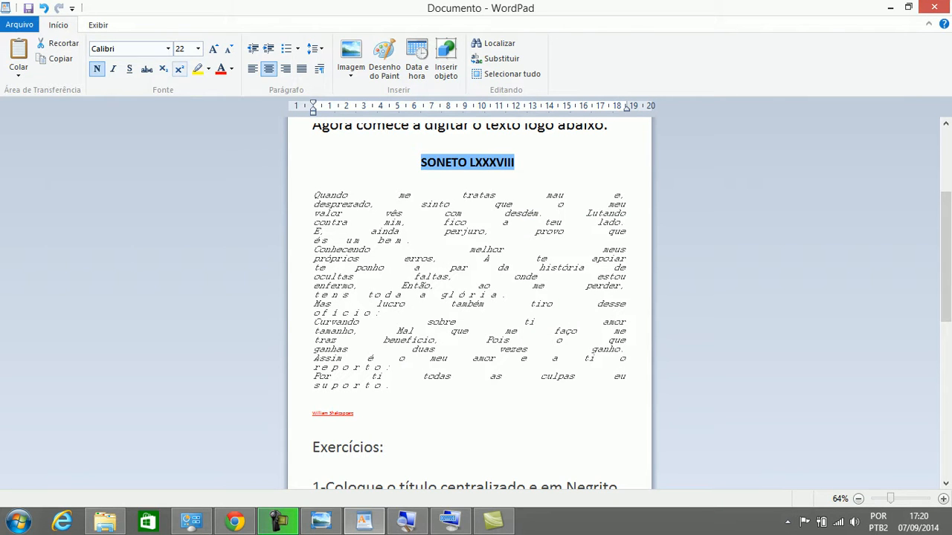
left_click(168, 48)
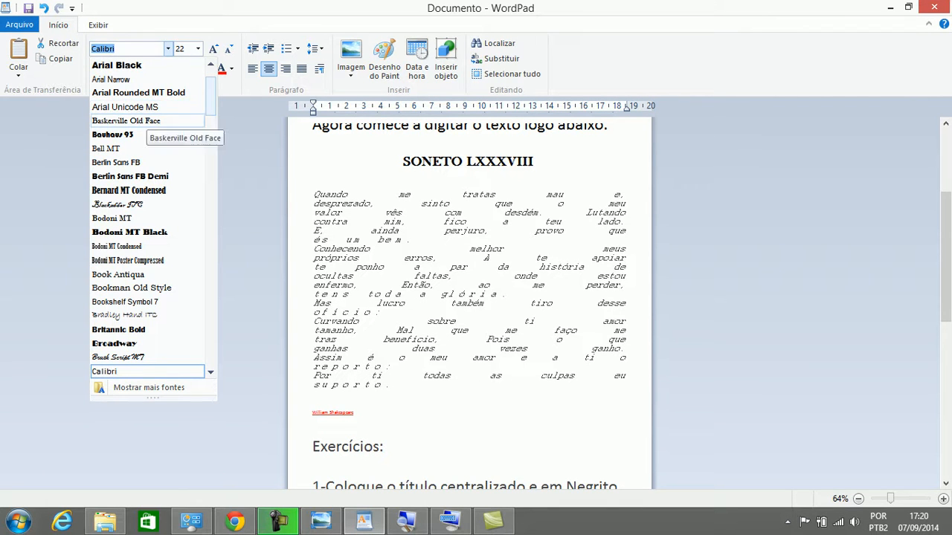
scroll(153, 217, "up", 2)
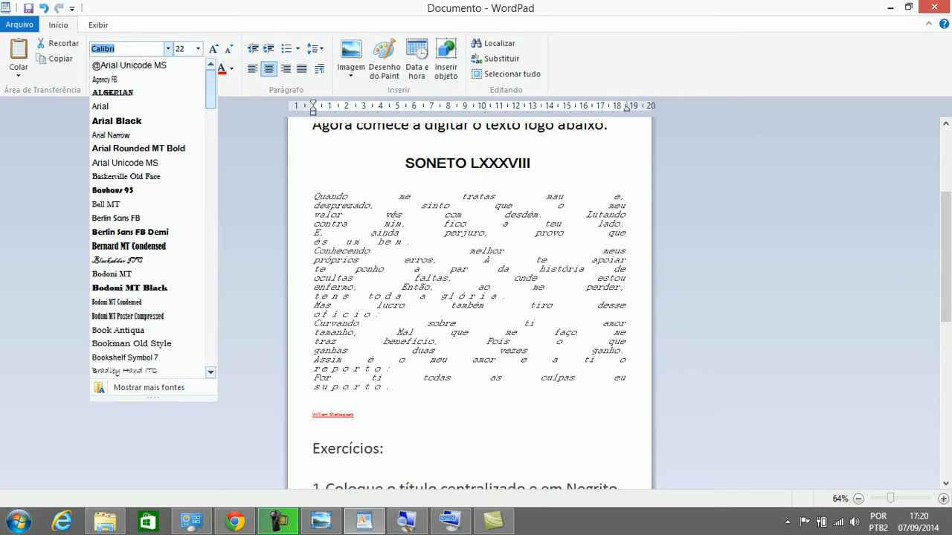
left_click(104, 106)
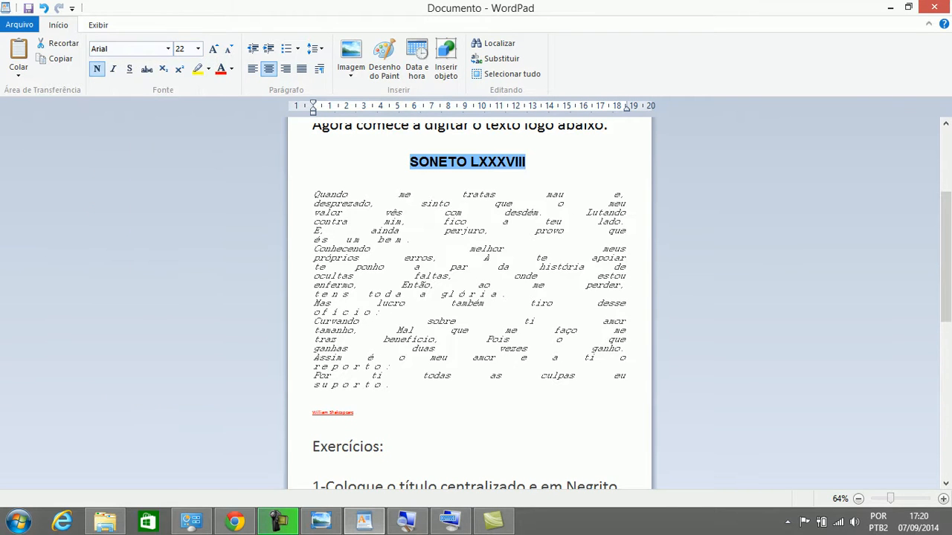
left_click(489, 161)
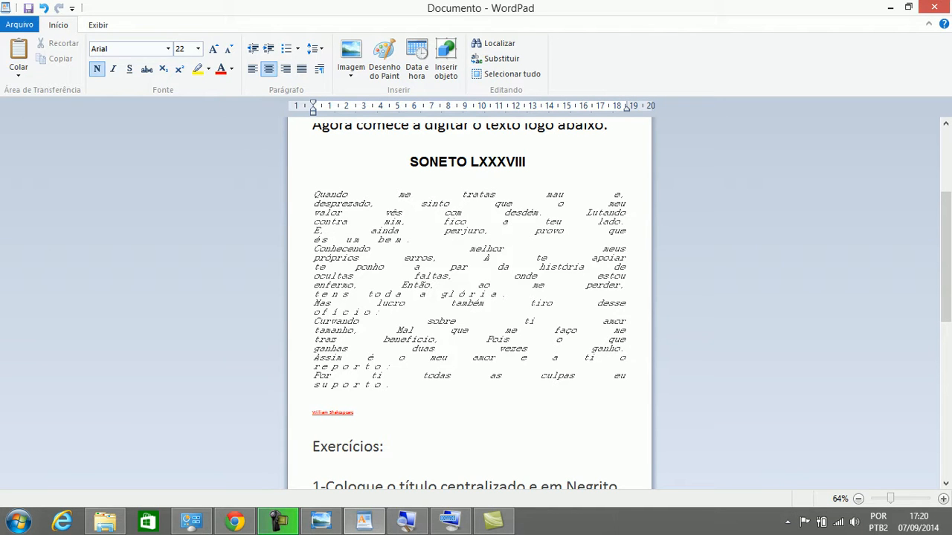
left_click(420, 293)
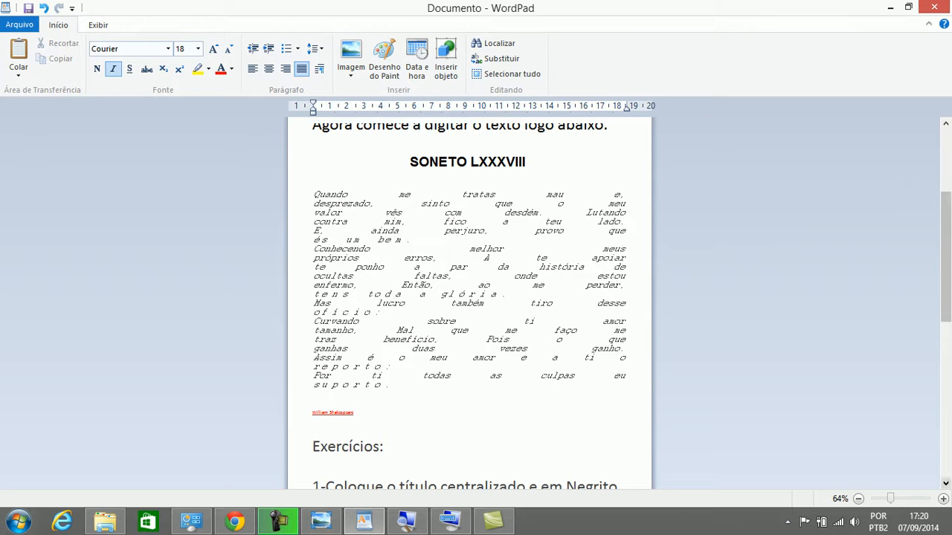
scroll(468, 305, "down", 5)
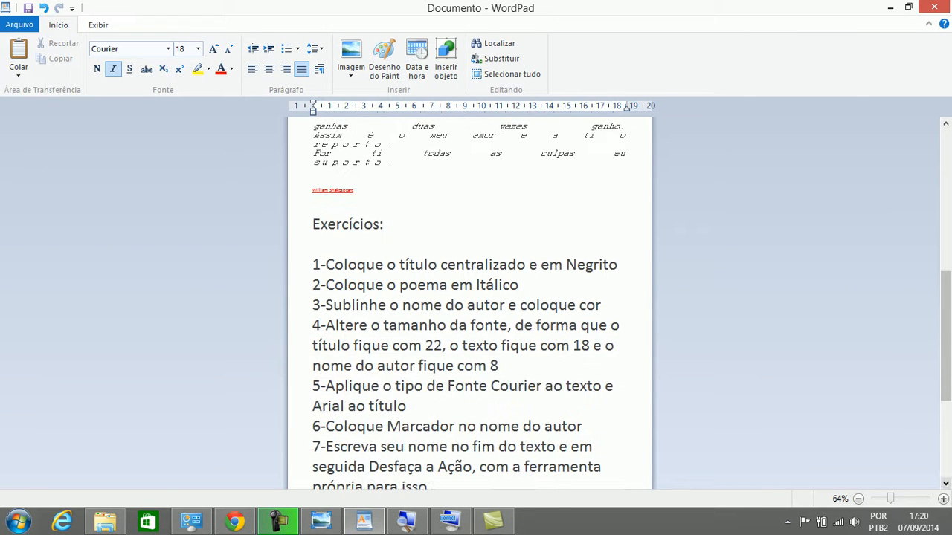
Apply a yellow highlight to the William Shakespeare author line
scroll(469, 305, "down", 1)
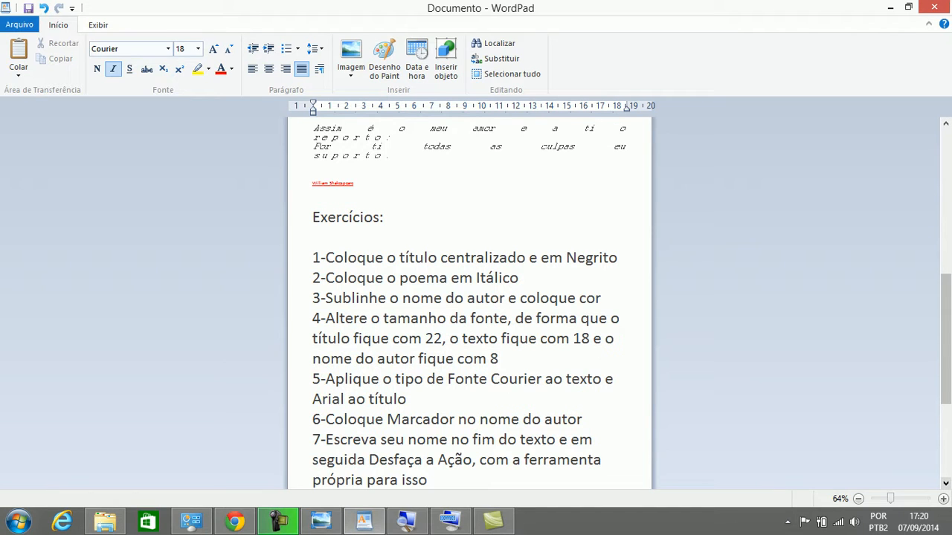
left_click_drag(582, 419, 325, 420)
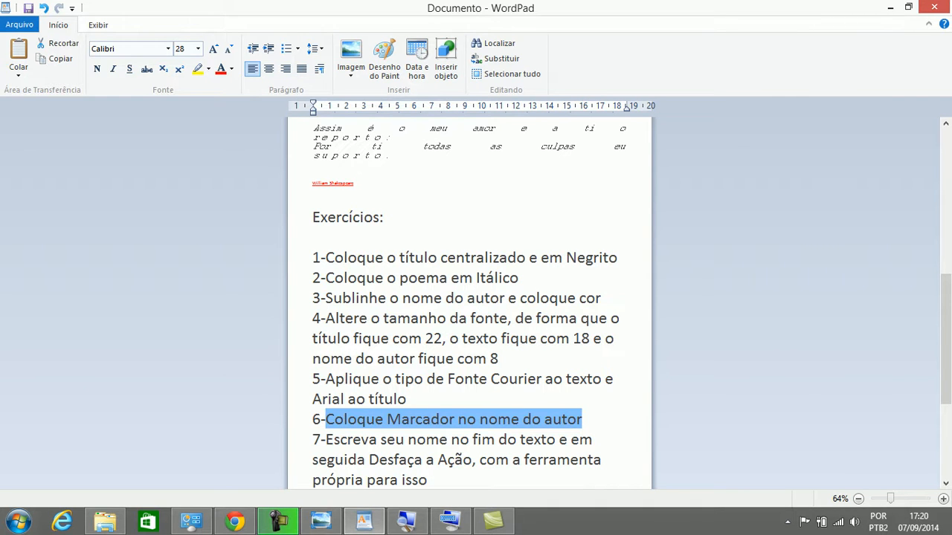
left_click_drag(313, 170, 354, 184)
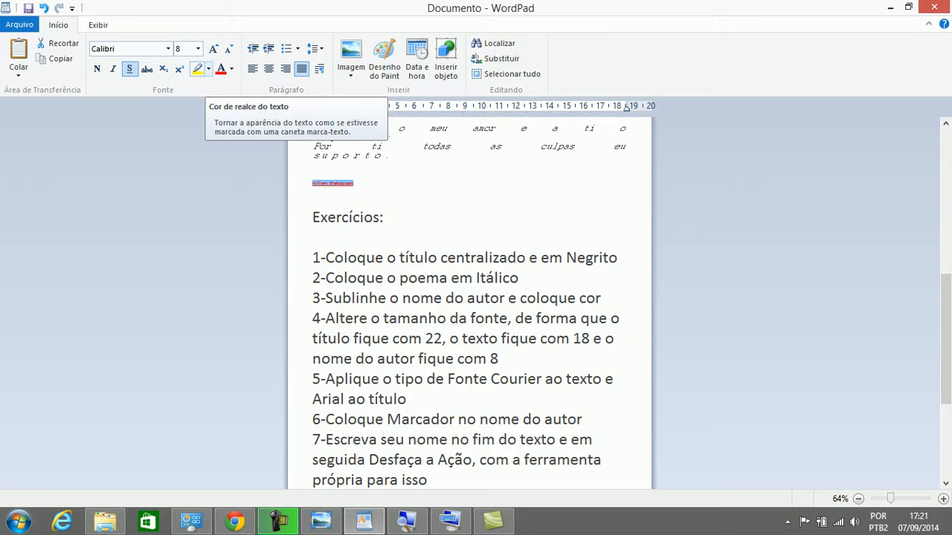
left_click(208, 69)
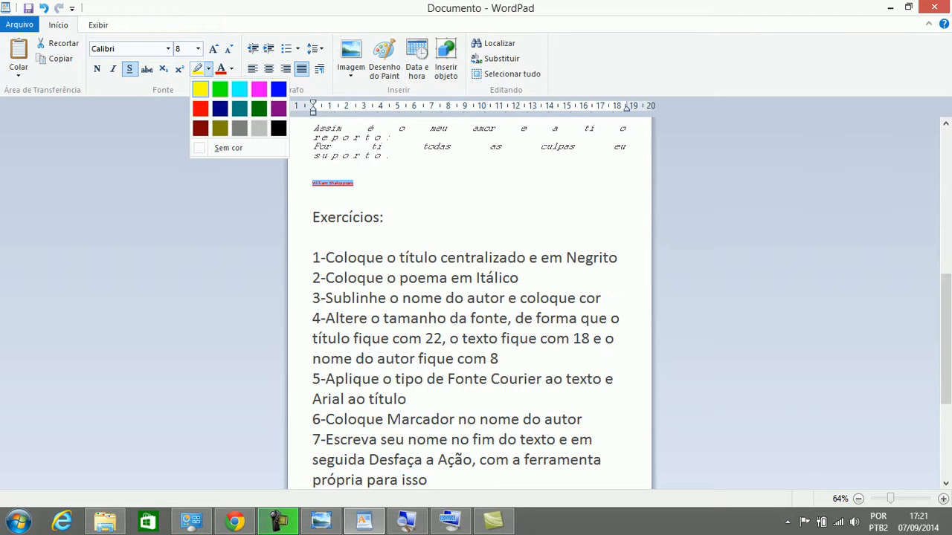
left_click(201, 89)
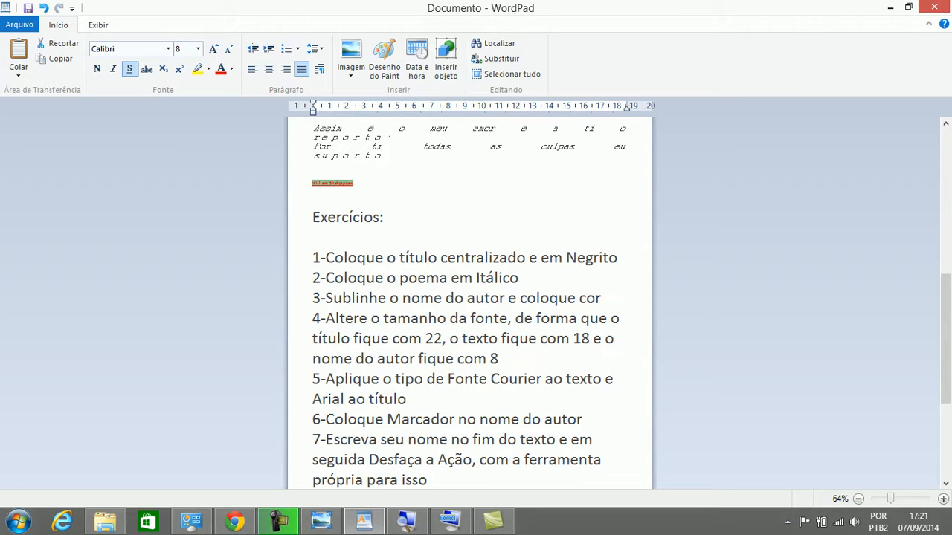
left_click(340, 182)
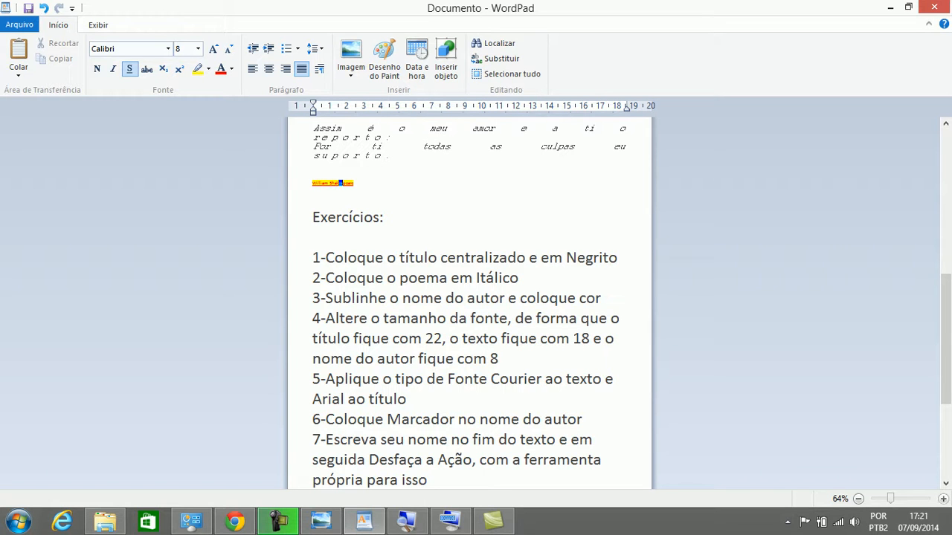
left_click(945, 483)
left_click(945, 484)
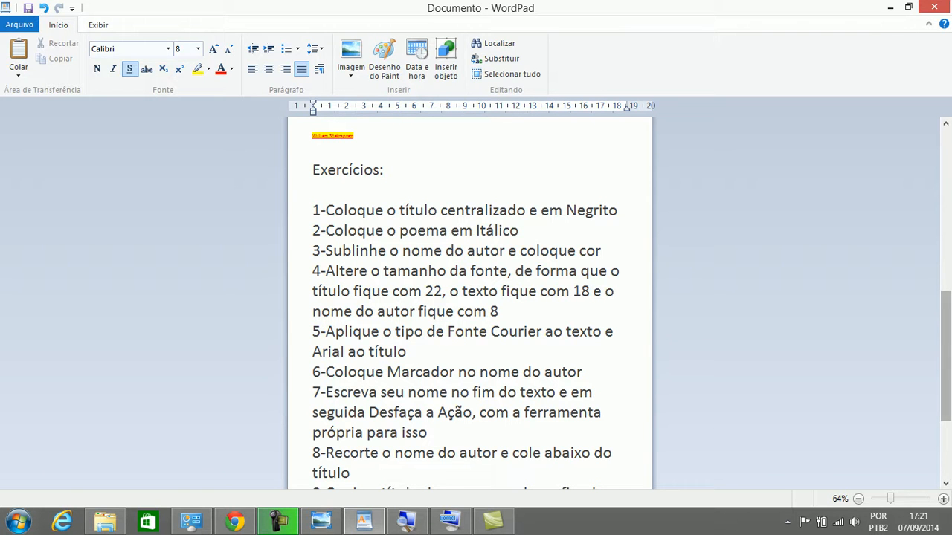
Insert a blank line above the author name, type your full name, then undo it
scroll(468, 298, "down", 3)
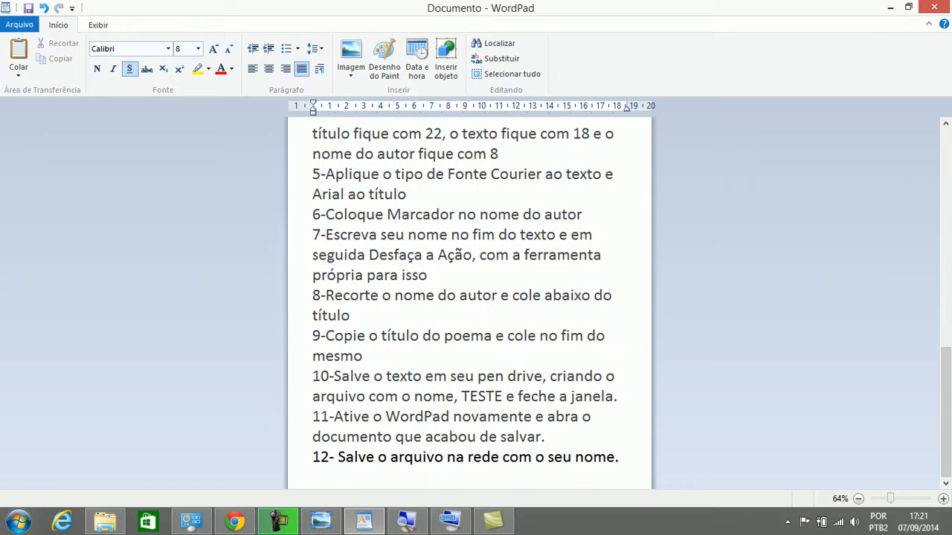
scroll(945, 371, "up", 6)
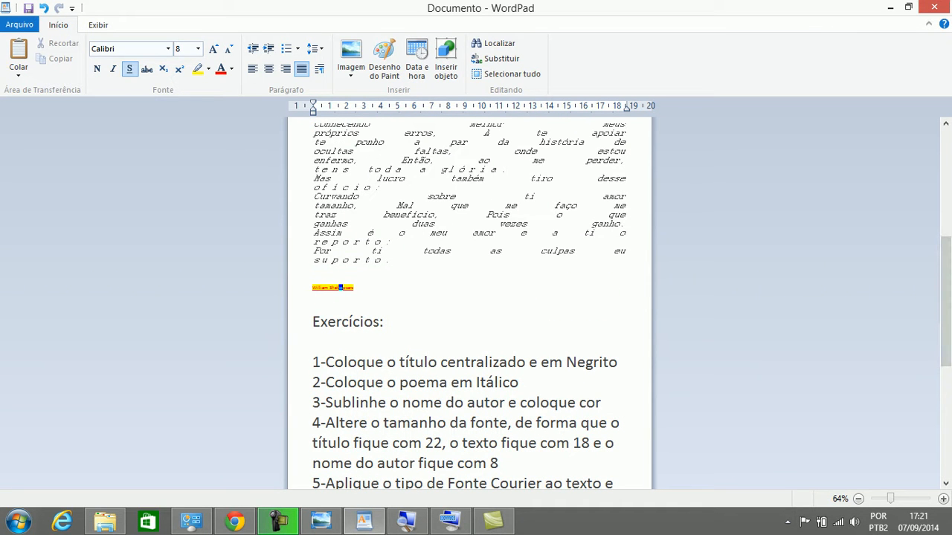
left_click(313, 274)
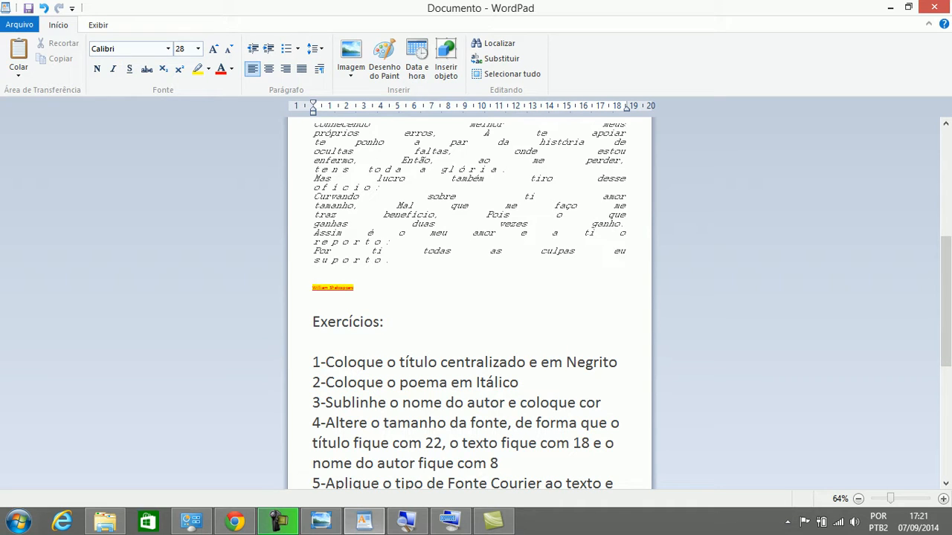
key("Return")
key("Up")
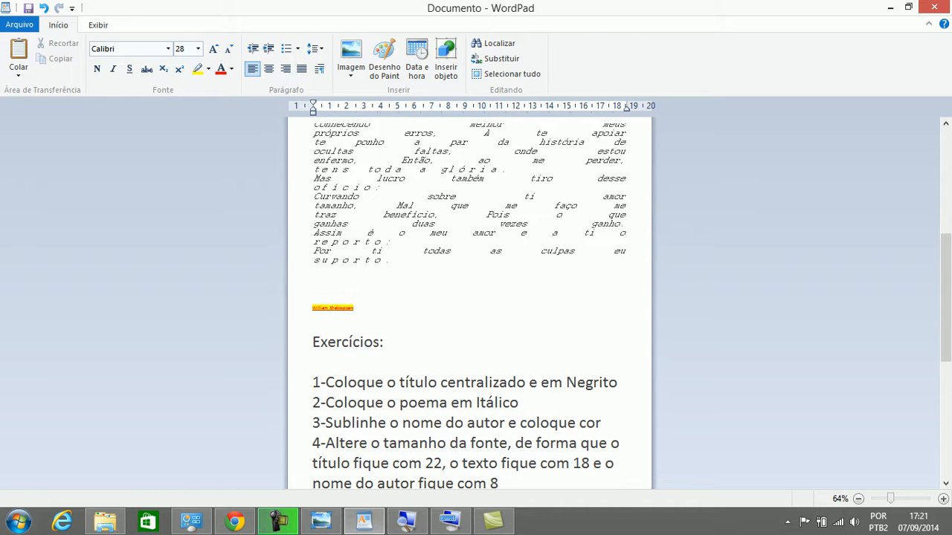
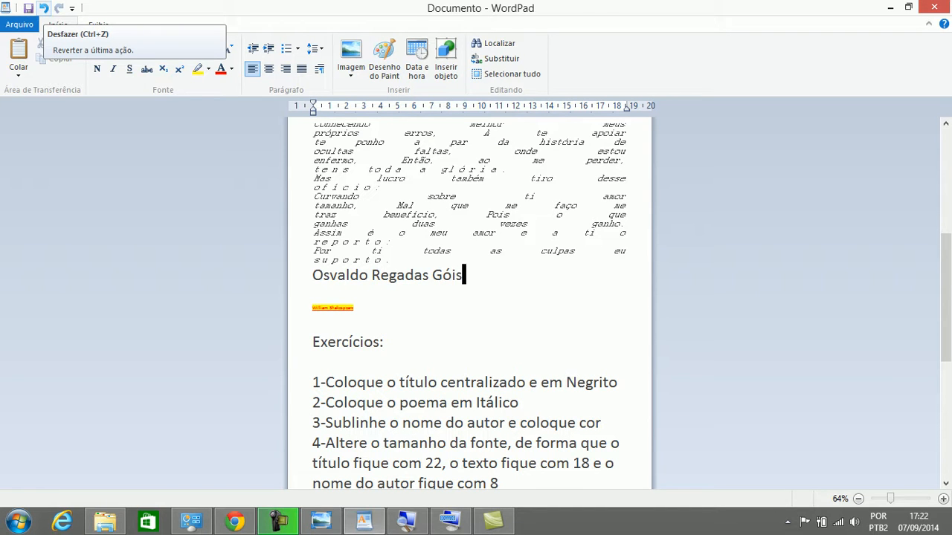
left_click(44, 9)
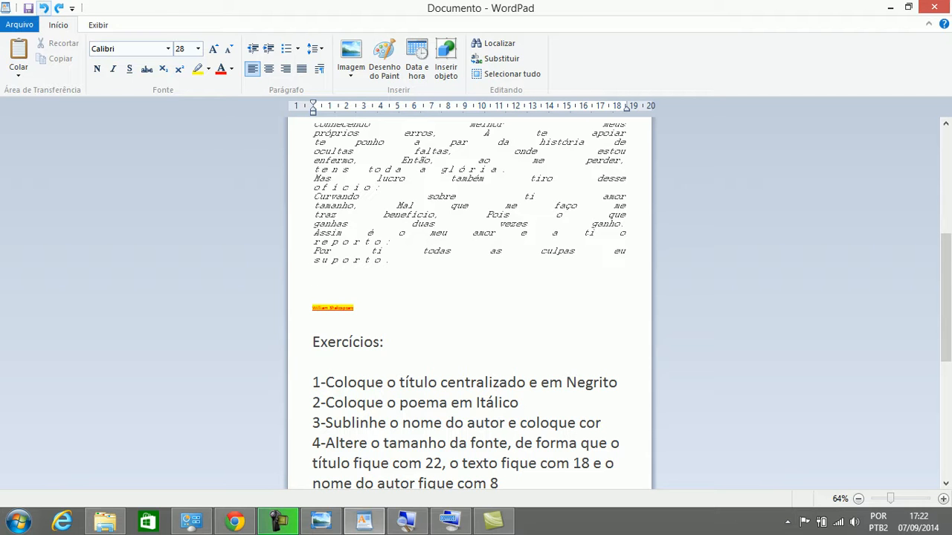
Read exercise 8 by selecting it, then select the William Shakespeare line
key("Down")
key("Down")
key("Down")
key("Down")
key("Down")
key("Down")
key("Down")
key("Down")
key("Down")
key("Down")
key("Down")
key("Down")
key("Down")
key("Down")
key("Down")
key("Down")
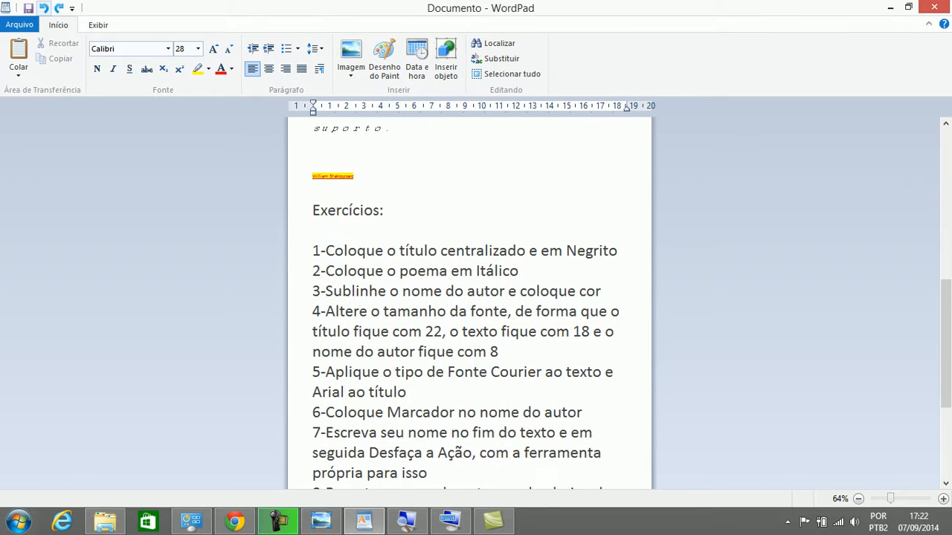
key("Down")
key("Down")
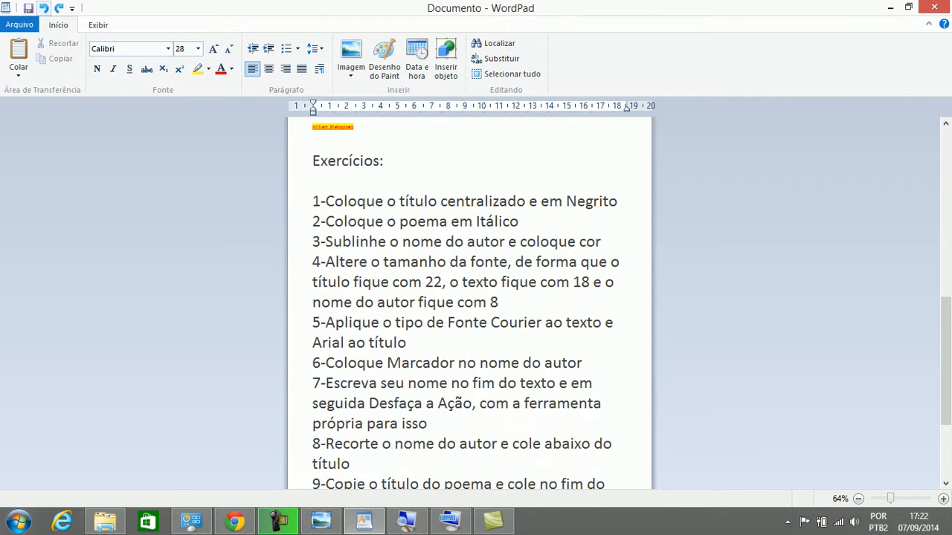
key("Up")
key("Up")
key("Down")
key("Down")
key("shift+Right")
key("shift+Right")
key("shift+Right")
key("shift+Right")
key("shift+Right")
key("shift+Right")
key("shift+Right")
key("shift+Right")
key("shift+Right")
key("shift+Right")
key("shift+Right")
key("shift+Right")
key("shift+Right")
key("shift+Right")
key("shift+Right")
key("shift+Right")
key("shift+Right")
key("shift+Right")
key("shift+Right")
key("shift+Right")
key("shift+Right")
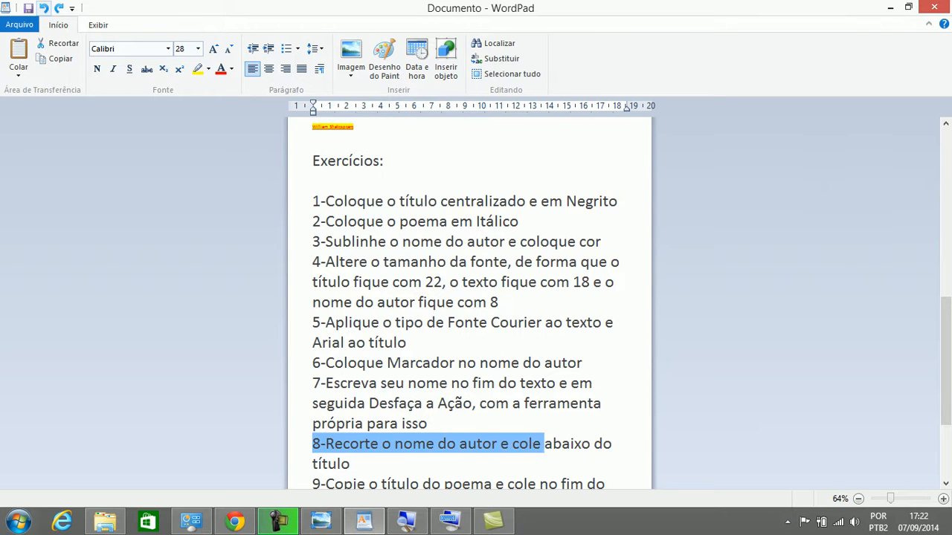
key("shift+Down")
key("shift+Left")
key("shift+Left")
key("shift+Left")
key("shift+Left")
key("shift+Left")
key("shift+Right")
key("shift+Right")
key("shift+Right")
key("shift+Right")
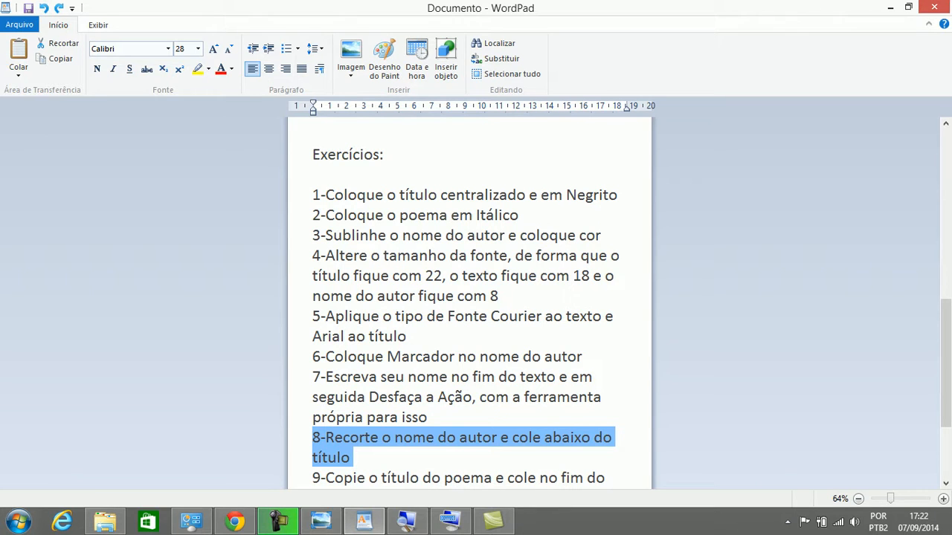
scroll(469, 298, "up", 8)
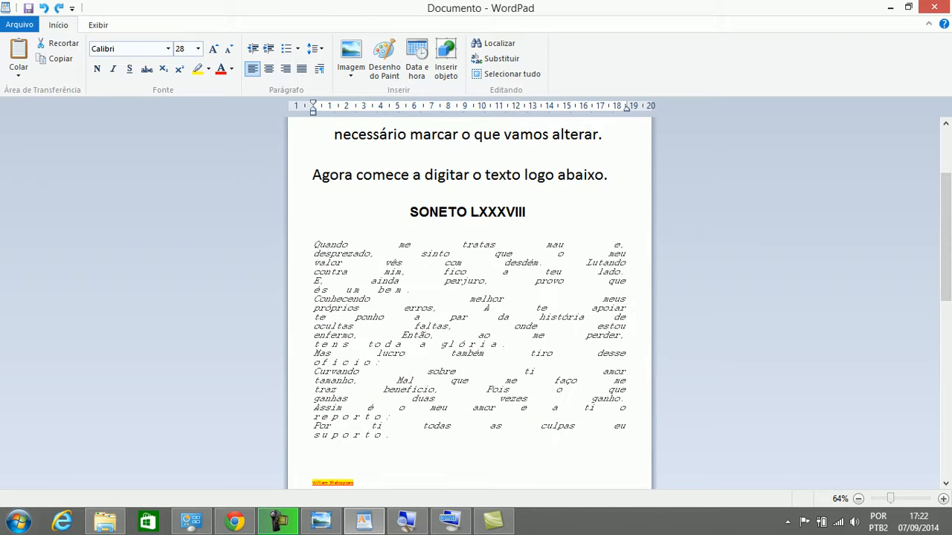
key("Down")
key("Down")
key("shift+End")
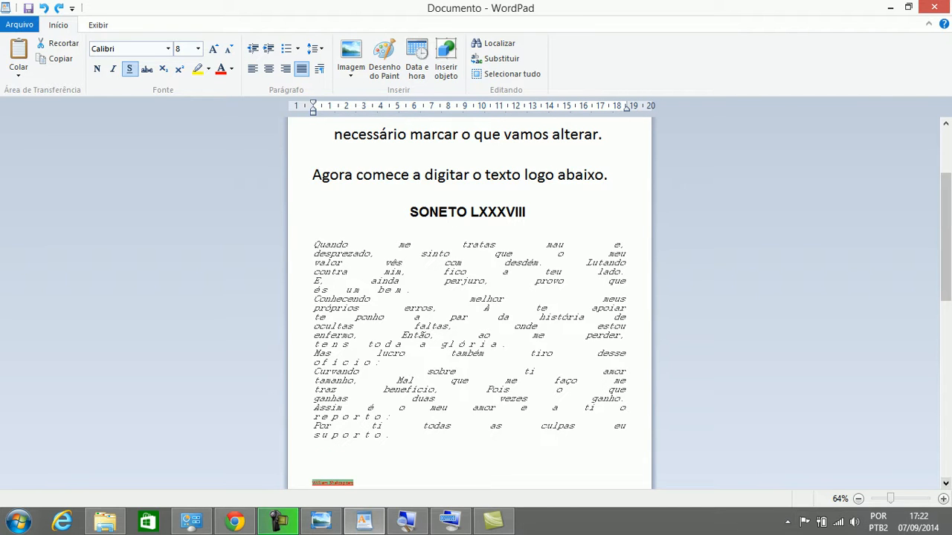
Bring the author line into view and open its Recortar, Copiar and Colar context menu
left_click(946, 483)
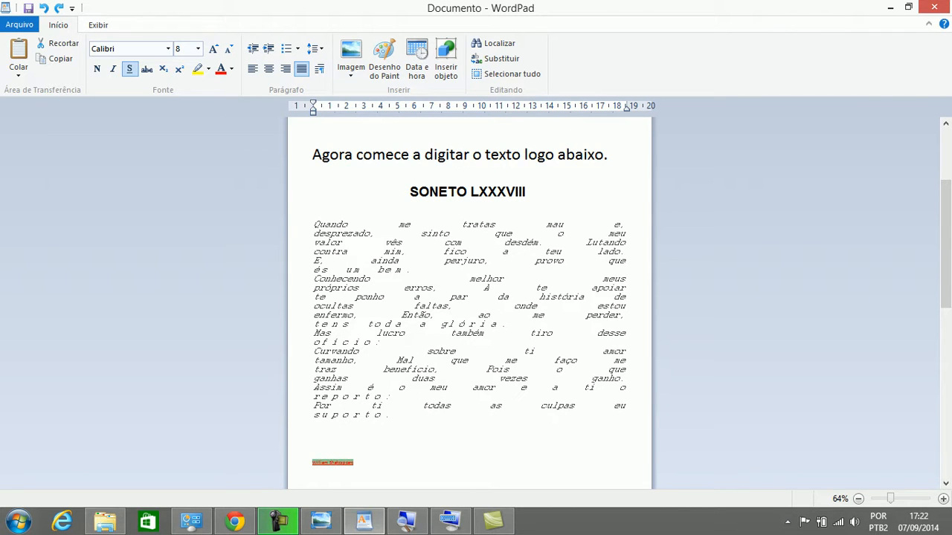
right_click(329, 387)
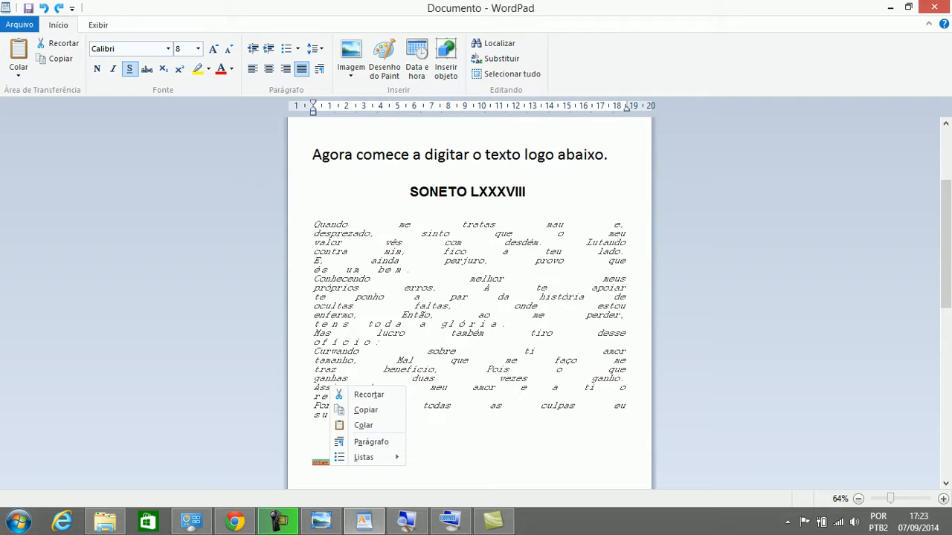
right_click(320, 462)
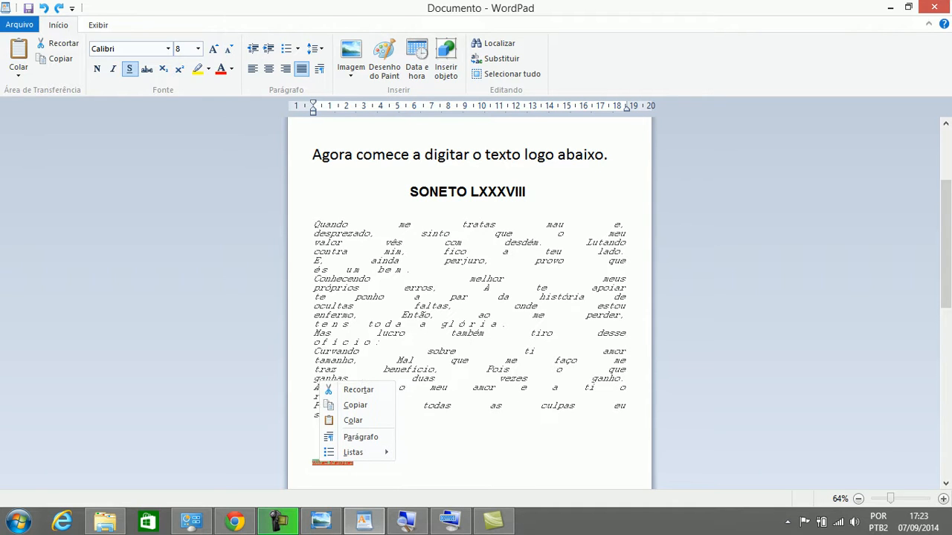
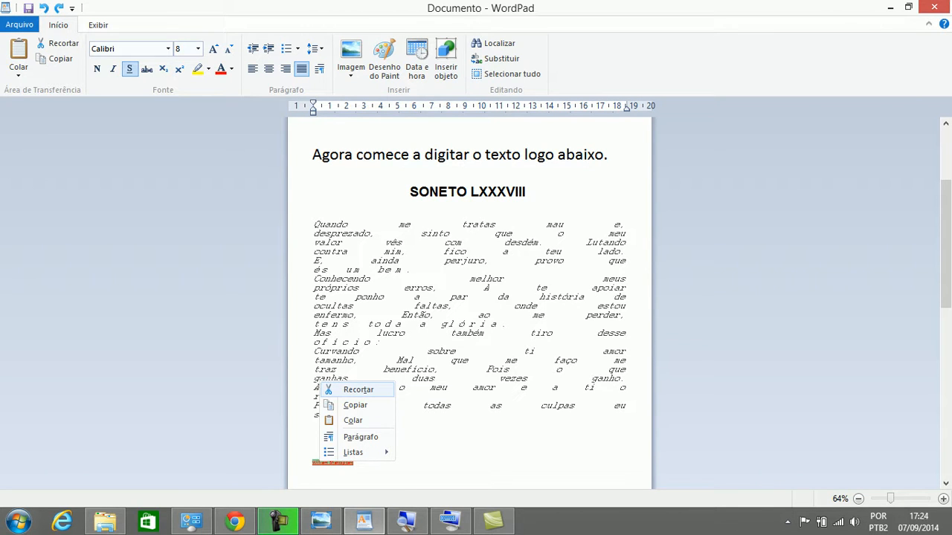
Cut the author line and delete the blank line between the SONETO LXXXVIII title and the sonnet
key("Return")
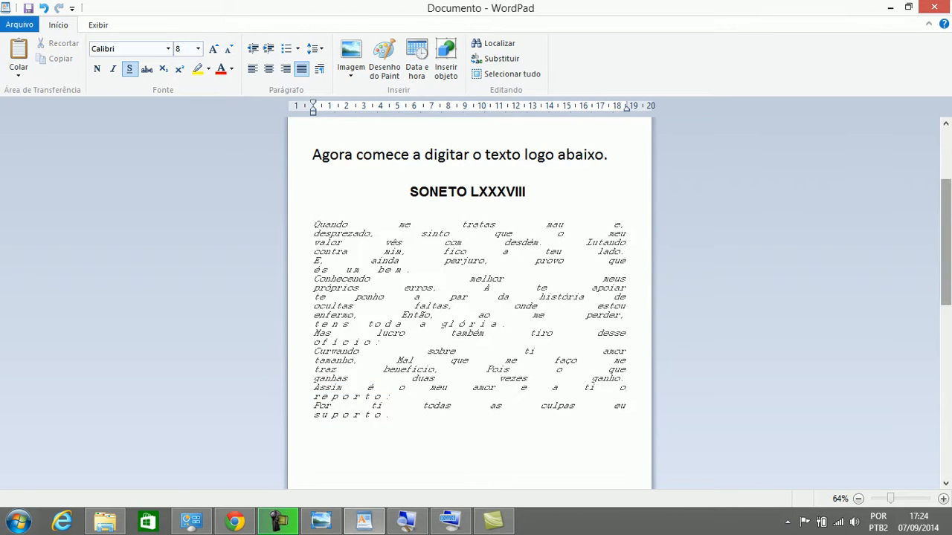
scroll(468, 305, "down", 10)
scroll(469, 305, "down", 1)
scroll(468, 305, "up", 10)
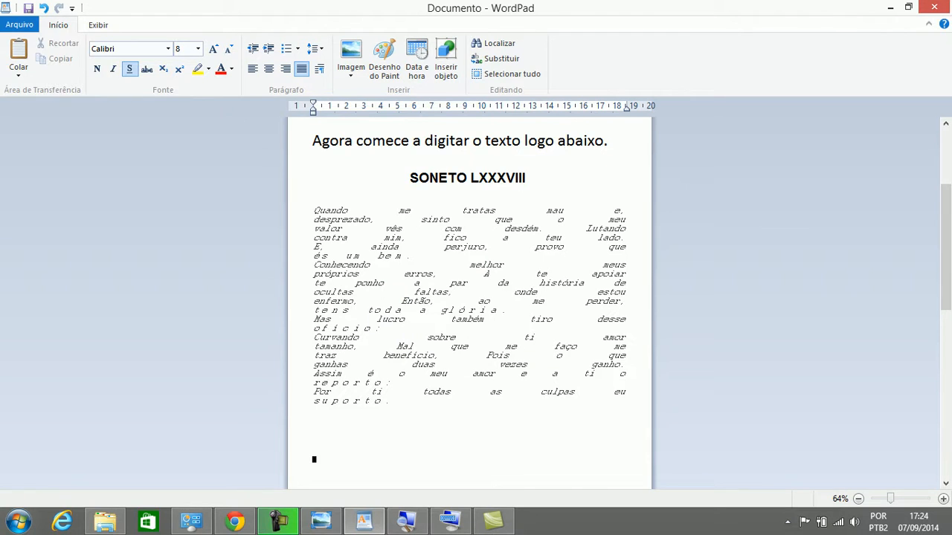
left_click(314, 194)
key("BackSpace")
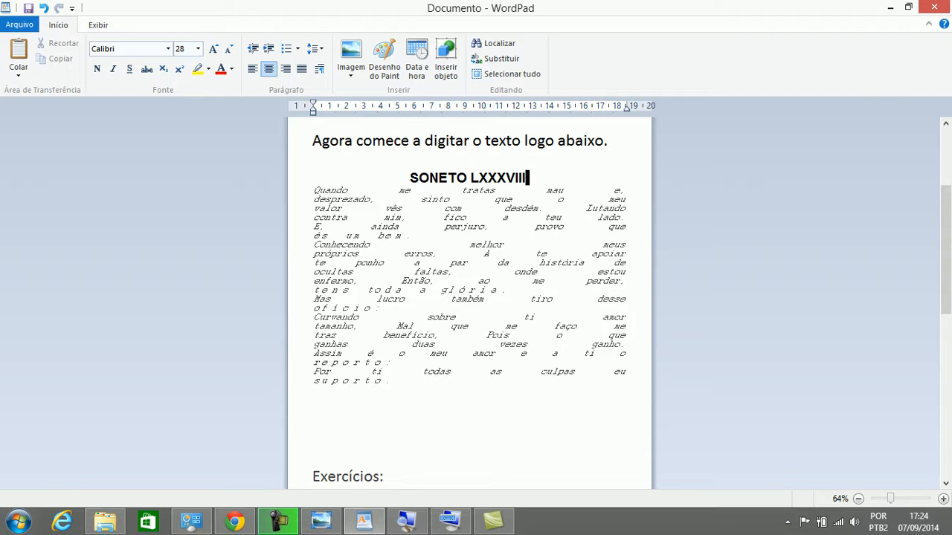
Paste the author's name with Colar on a new line beneath the SONETO LXXXVIII title
key("Return")
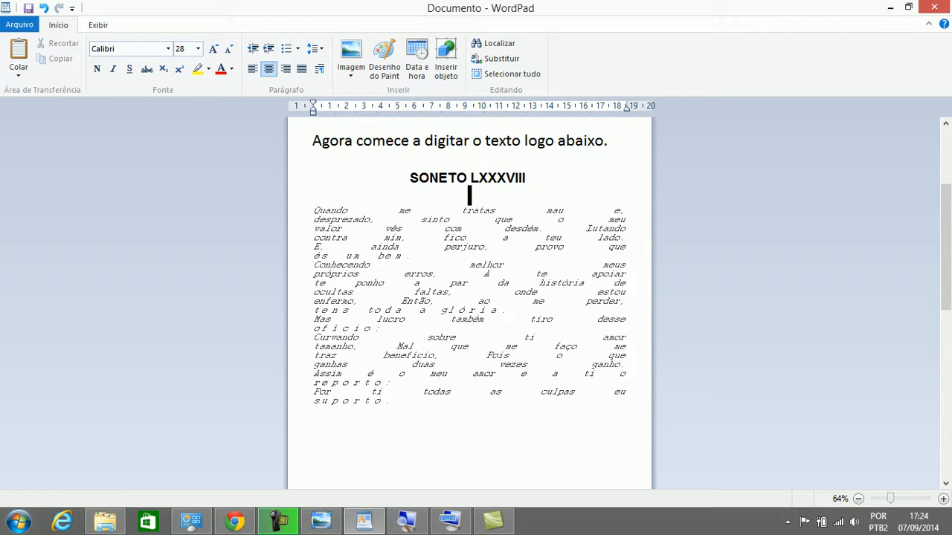
right_click(471, 195)
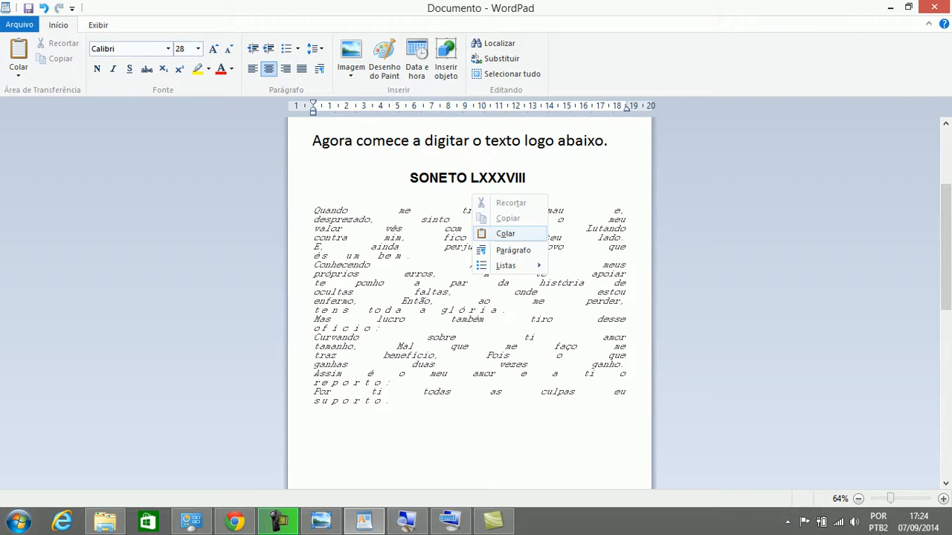
left_click(506, 233)
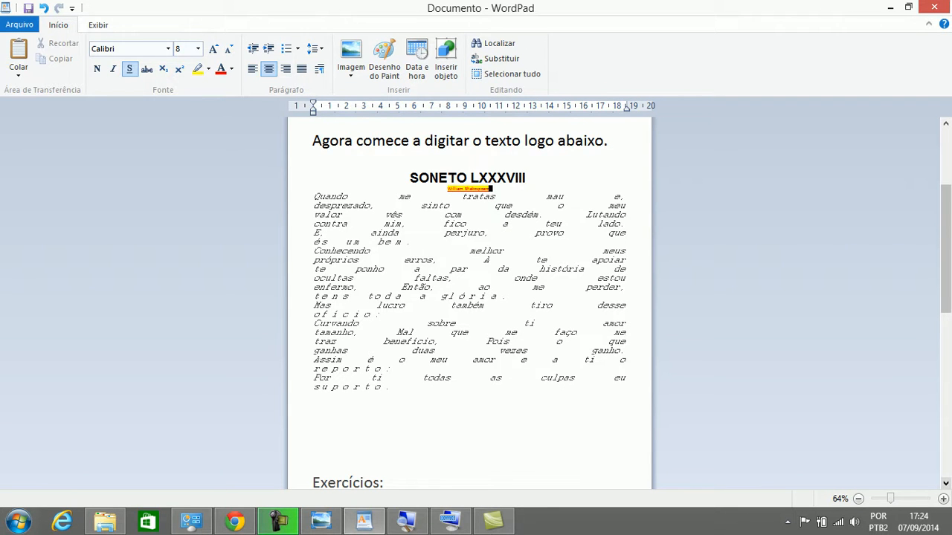
scroll(468, 297, "down", 7)
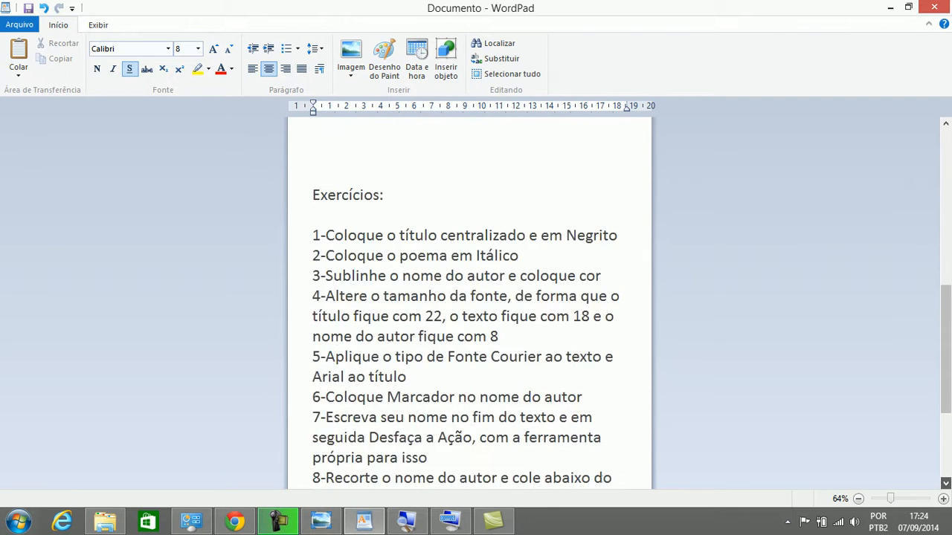
scroll(468, 297, "down", 1)
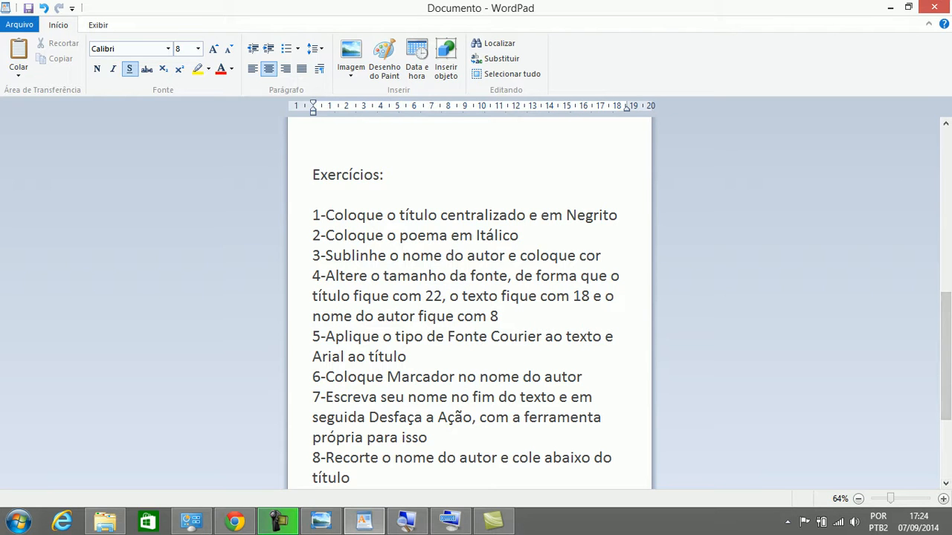
scroll(469, 298, "down", 5)
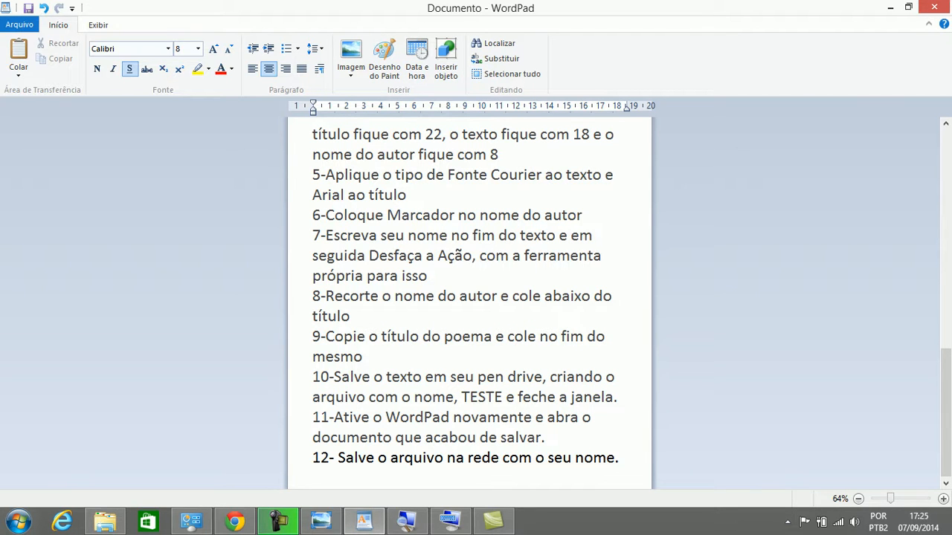
left_click_drag(326, 336, 362, 357)
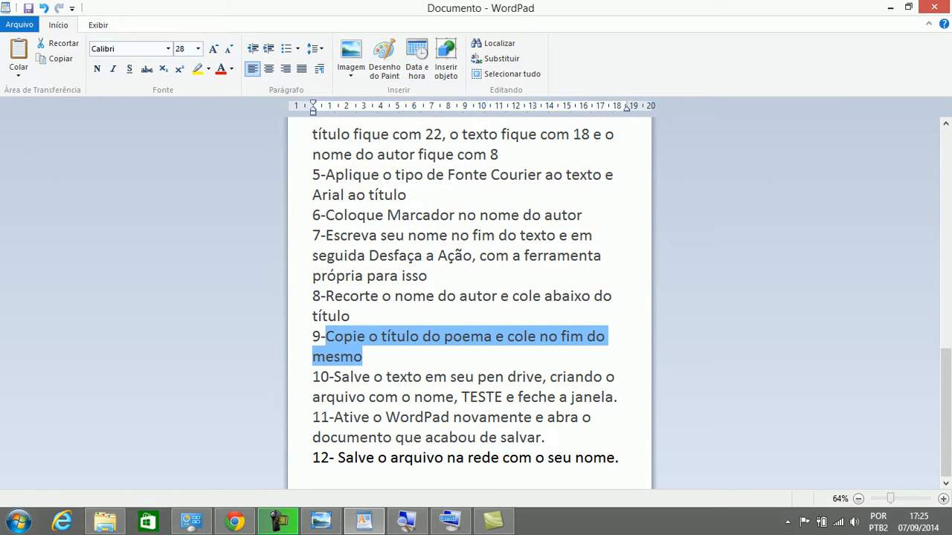
left_click_drag(945, 412, 945, 235)
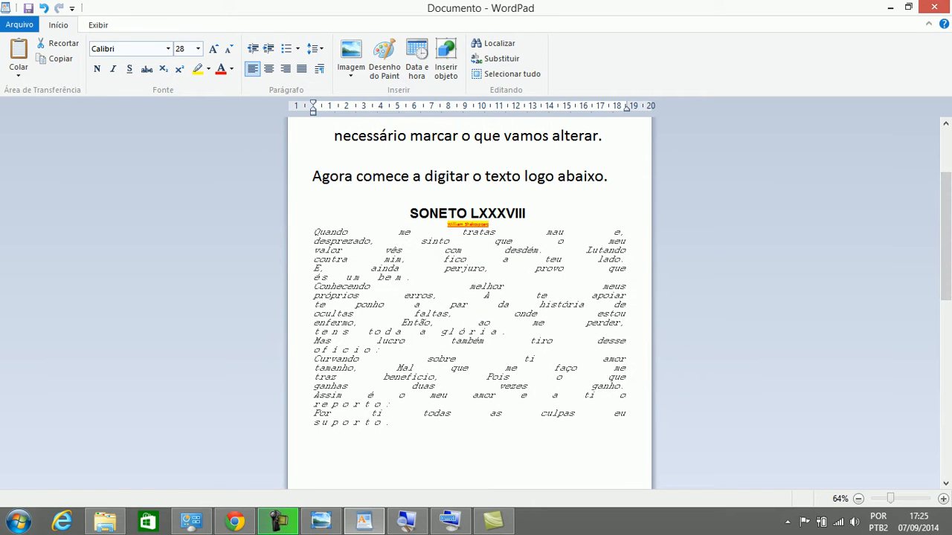
Copy the SONETO LXXXVIII title with Copiar and place the cursor on the empty line below the poem
left_click_drag(410, 214, 526, 213)
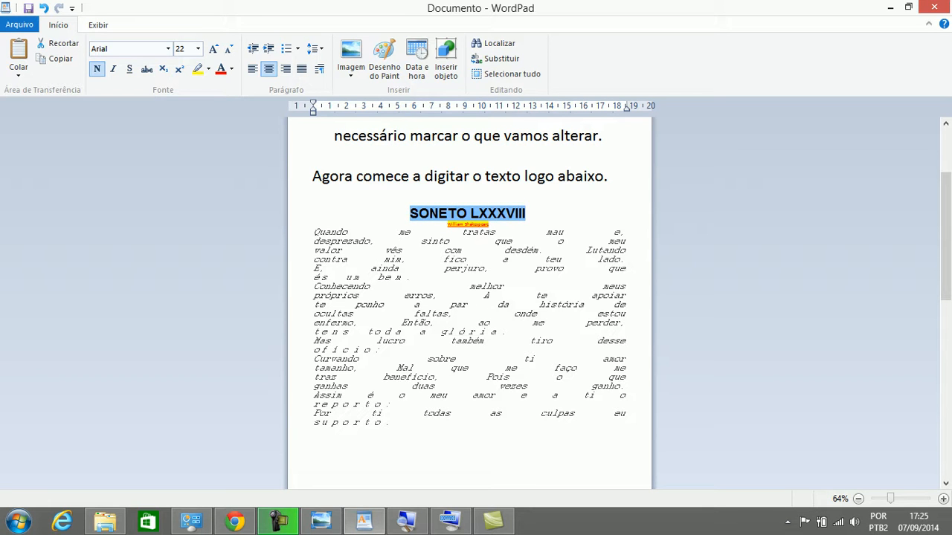
right_click(497, 213)
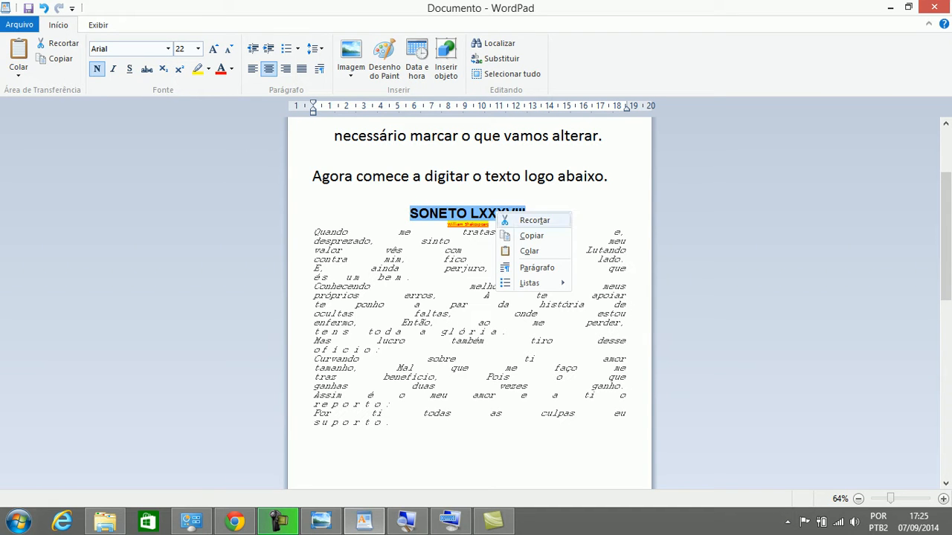
left_click(532, 235)
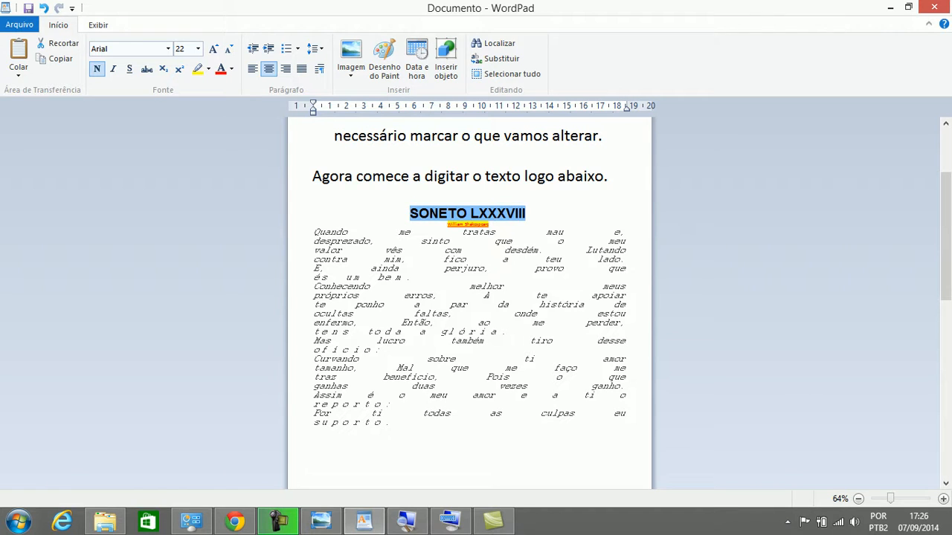
right_click(516, 217)
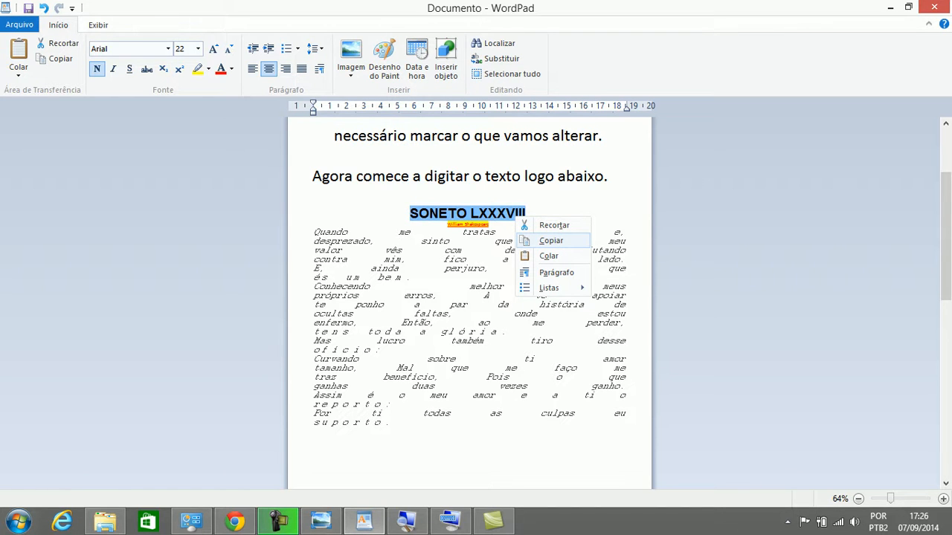
left_click(551, 240)
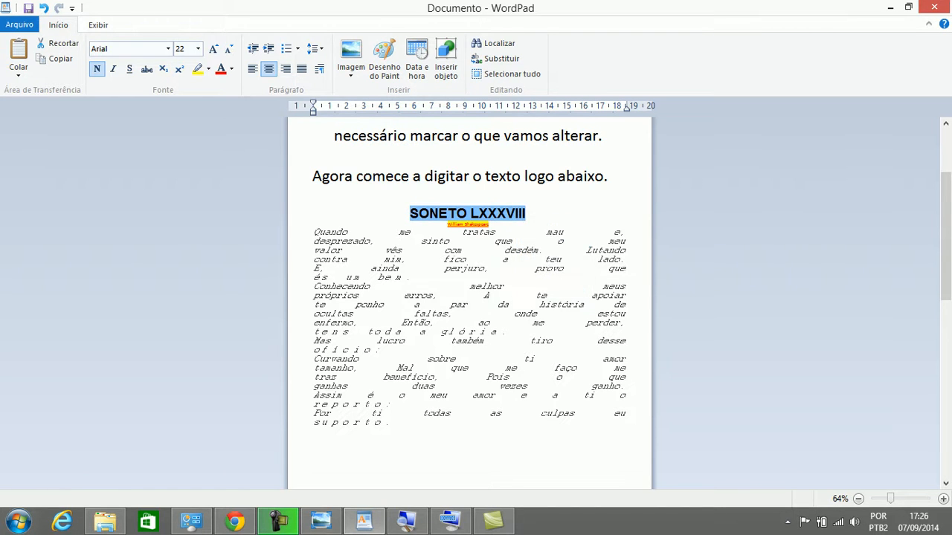
left_click(314, 436)
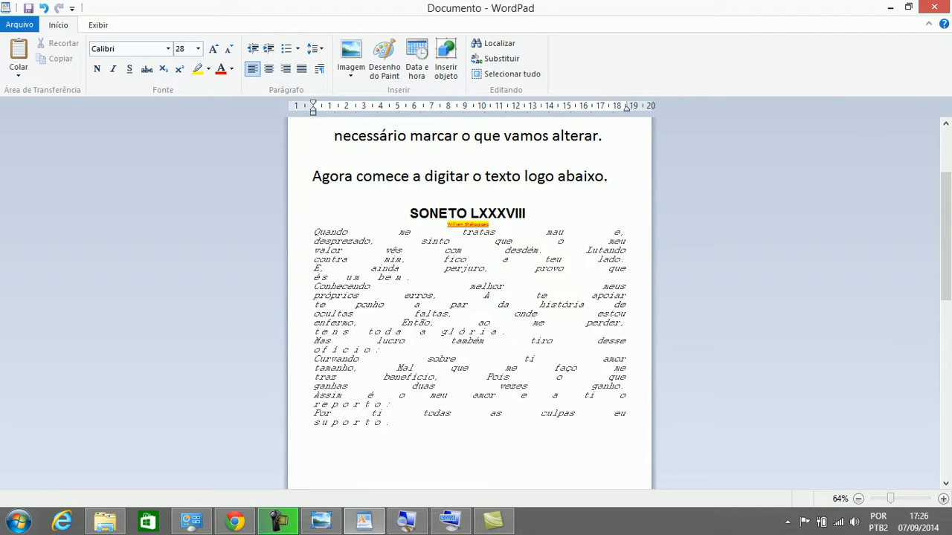
Paste the SONETO LXXXVIII title below the poem's last line, undoing the duplicate second paste
key("shift+F10")
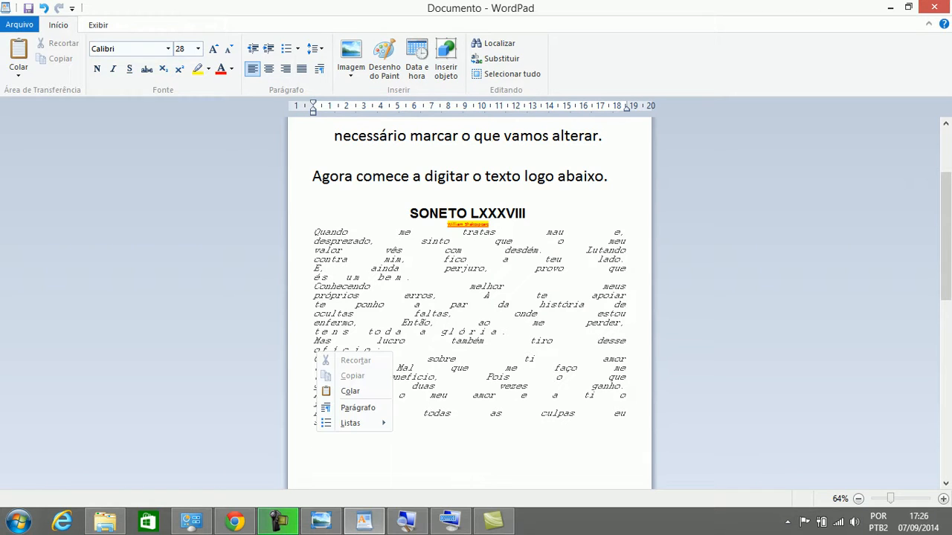
key("Down")
key("Return")
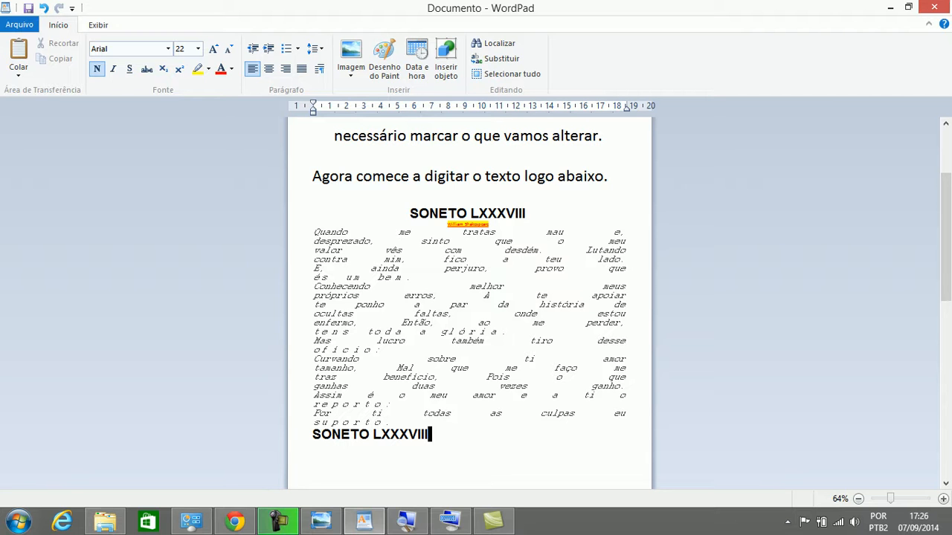
key("Return")
right_click(322, 389)
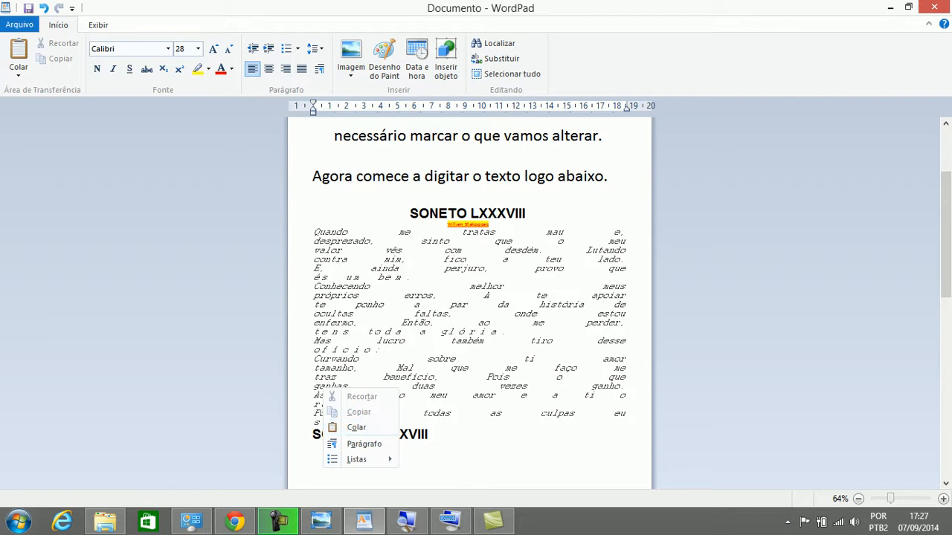
left_click(356, 427)
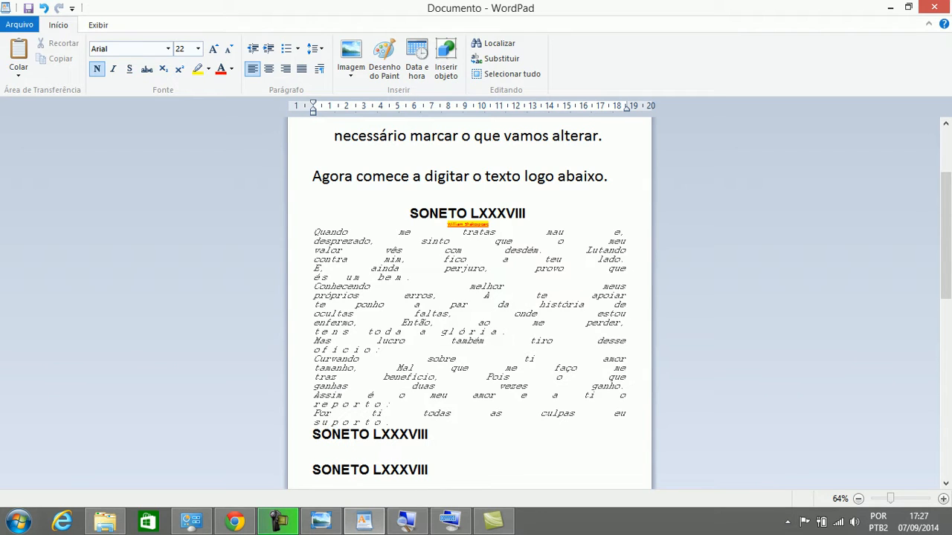
left_click(44, 8)
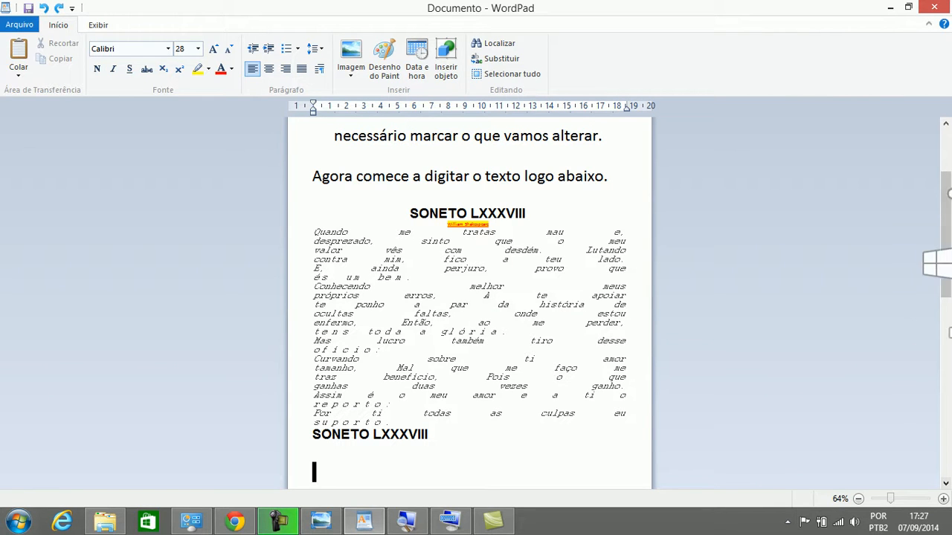
mouse_move(951, 1)
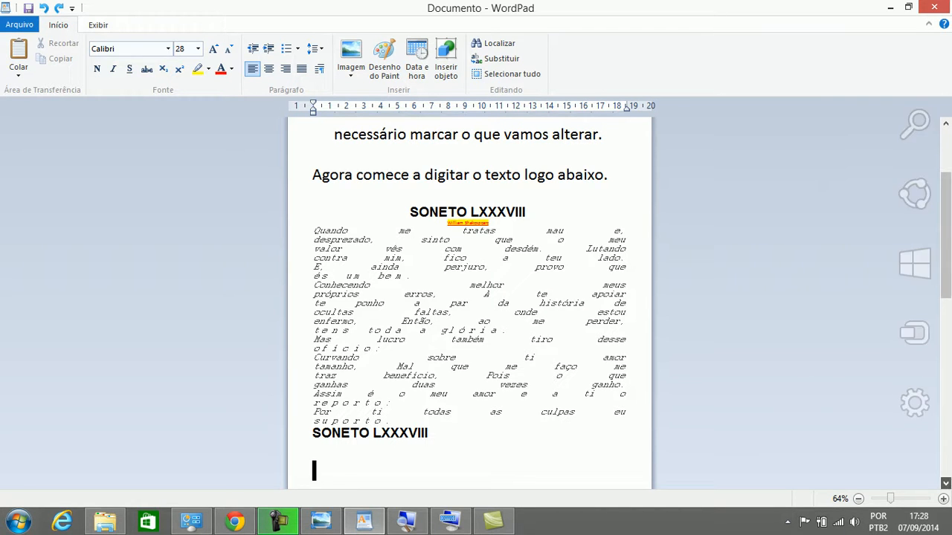
scroll(468, 297, "down", 4)
scroll(469, 297, "down", 7)
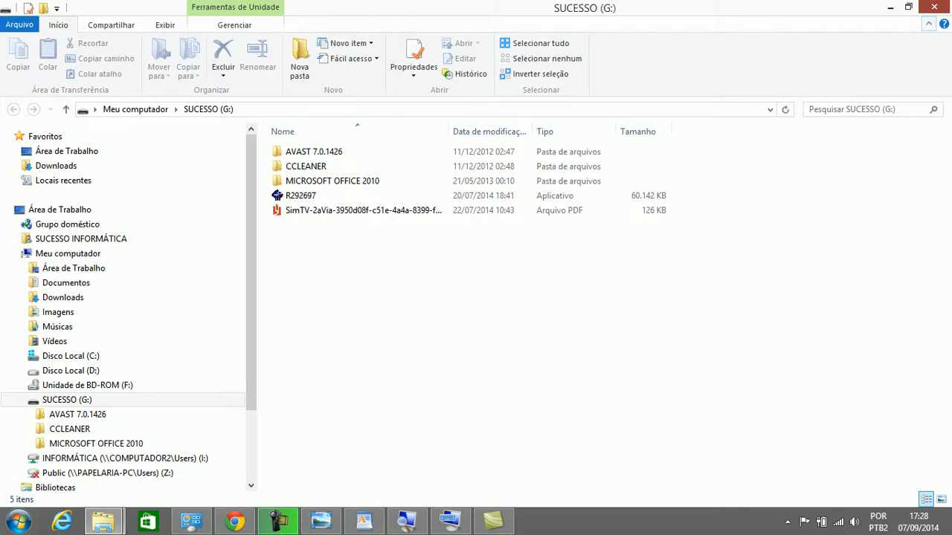
left_click(934, 7)
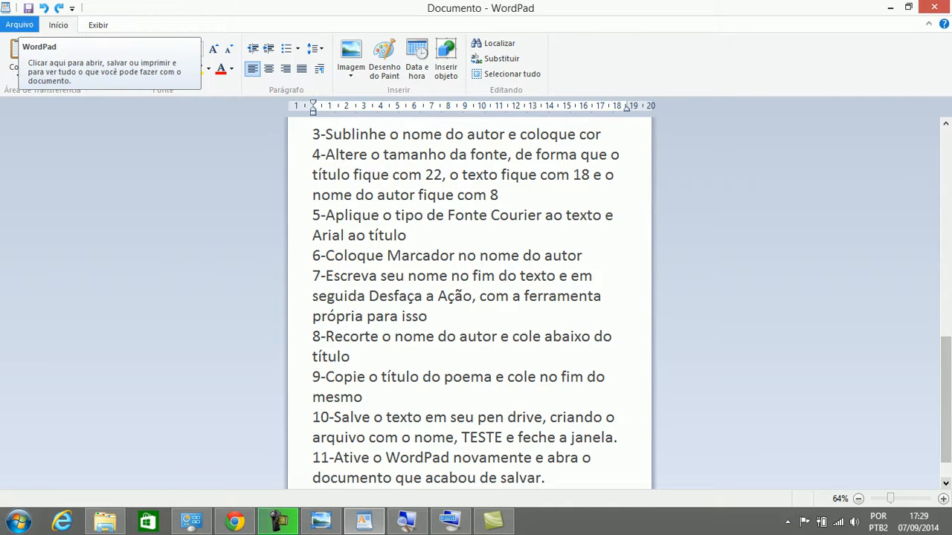
Start Arquivo > Salvar como and show Meu computador's drives
left_click(19, 24)
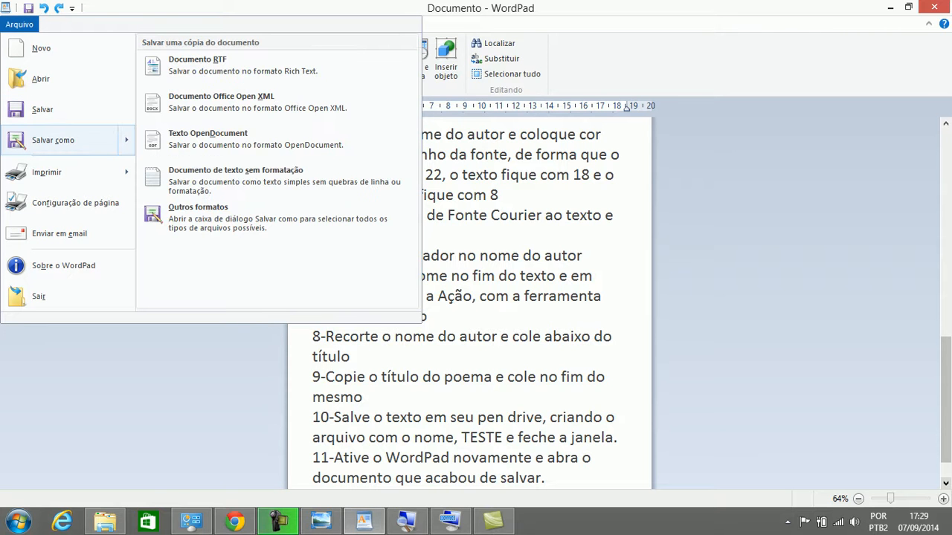
left_click(67, 141)
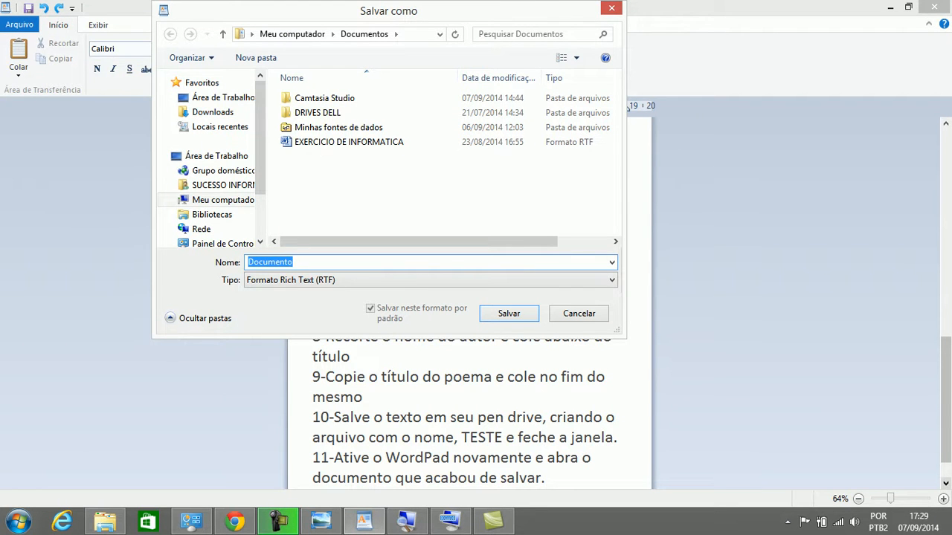
scroll(209, 164, "down", 1)
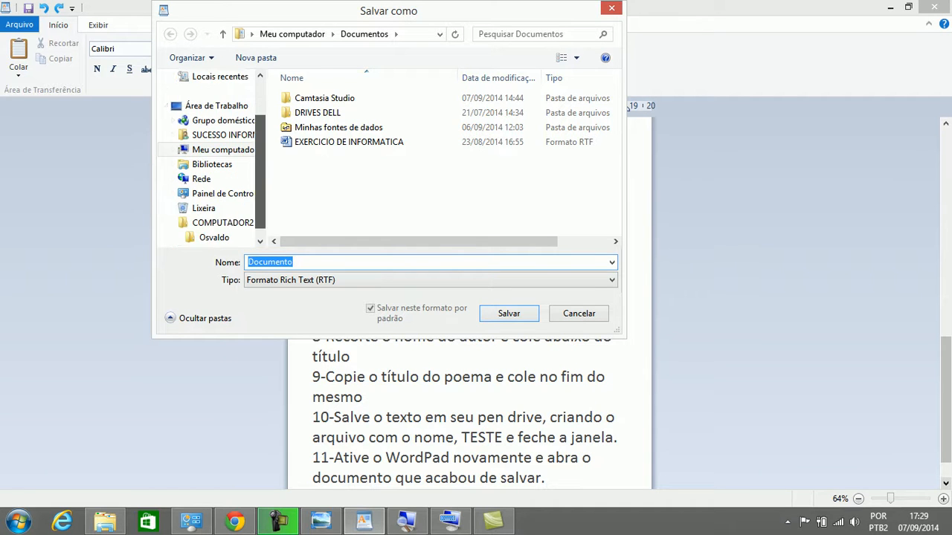
scroll(208, 149, "down", 1)
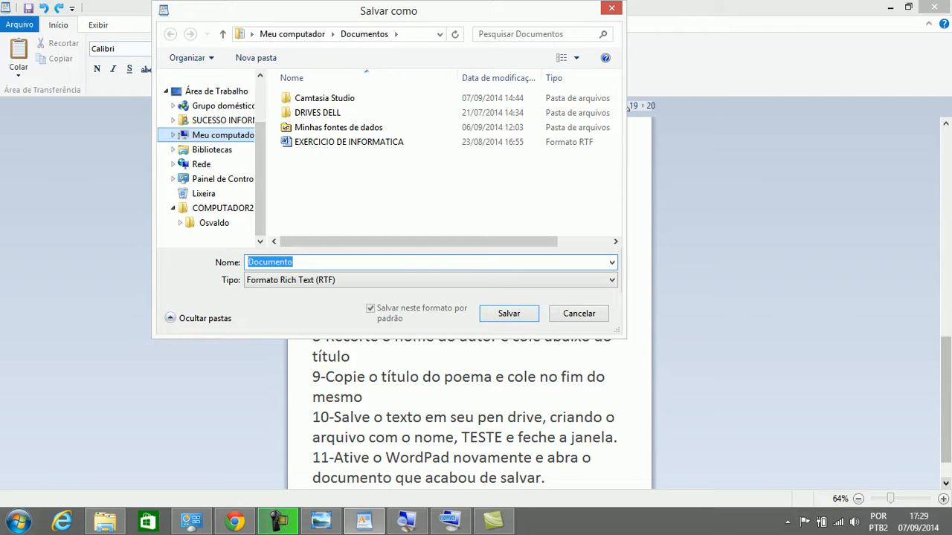
left_click(219, 134)
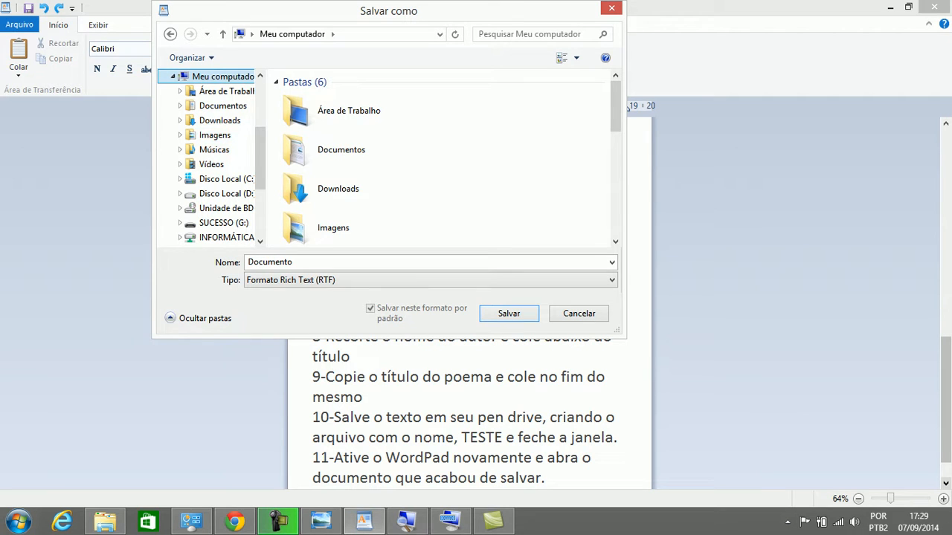
Open the SUCESSO (G:) pen drive as the save location in the dialog
mouse_move(627, 105)
left_mouse_down()
mouse_move(626, 128)
mouse_move(626, 106)
left_mouse_up()
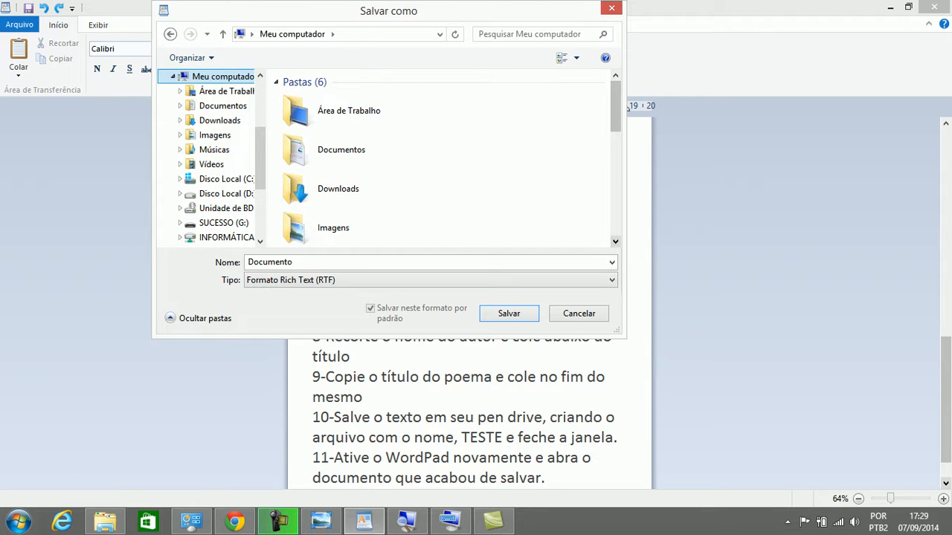
scroll(627, 105, "down", 3)
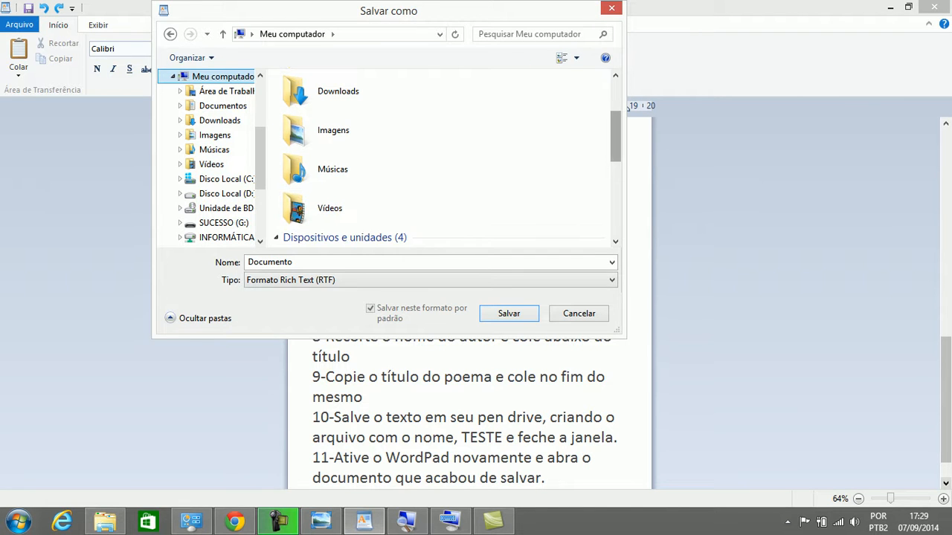
scroll(626, 106, "up", 3)
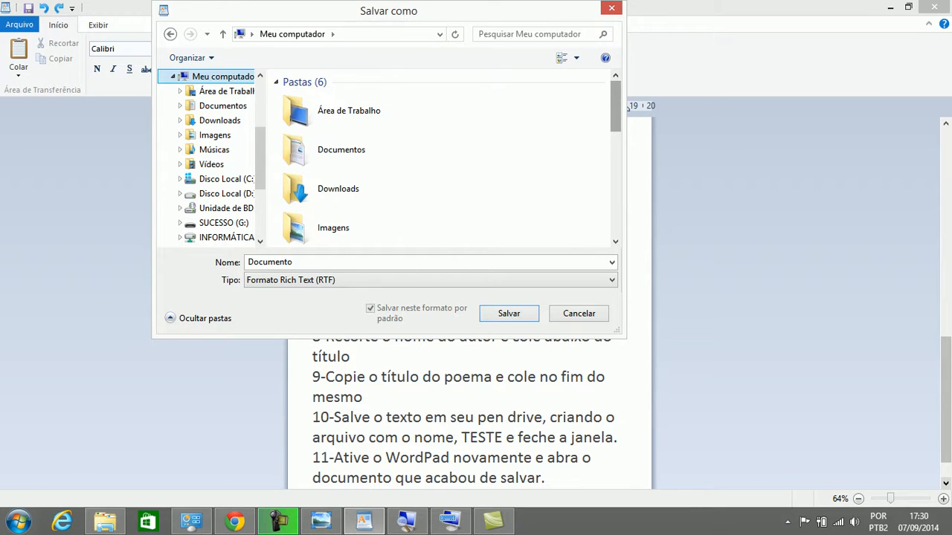
scroll(627, 106, "down", 6)
scroll(627, 105, "up", 5)
scroll(627, 106, "down", 2)
scroll(626, 105, "down", 4)
scroll(627, 105, "up", 5)
scroll(627, 105, "down", 3)
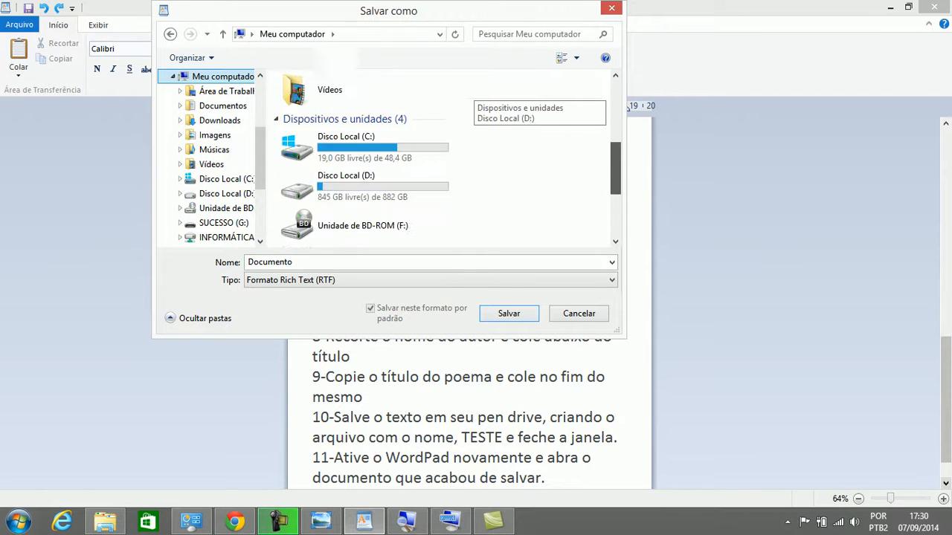
scroll(628, 106, "up", 5)
scroll(628, 106, "down", 7)
scroll(628, 106, "up", 5)
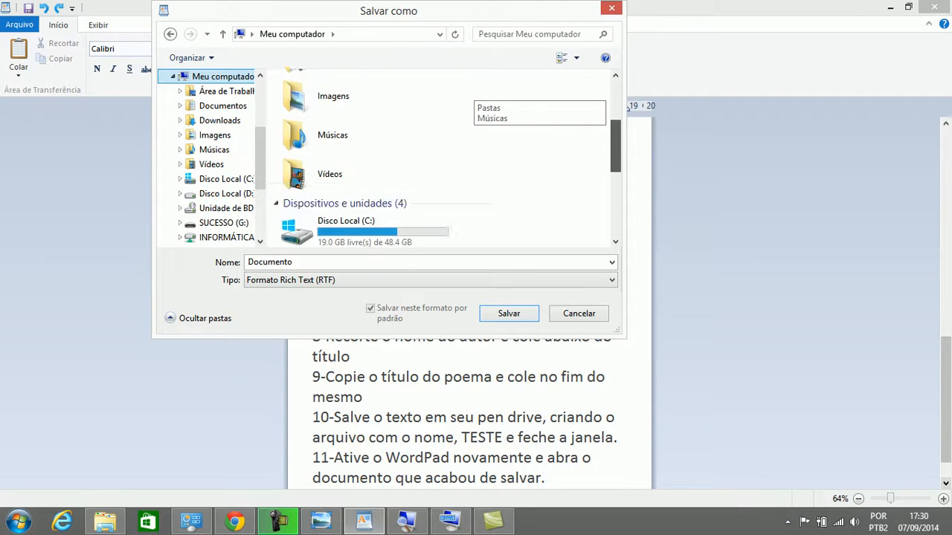
scroll(628, 106, "down", 4)
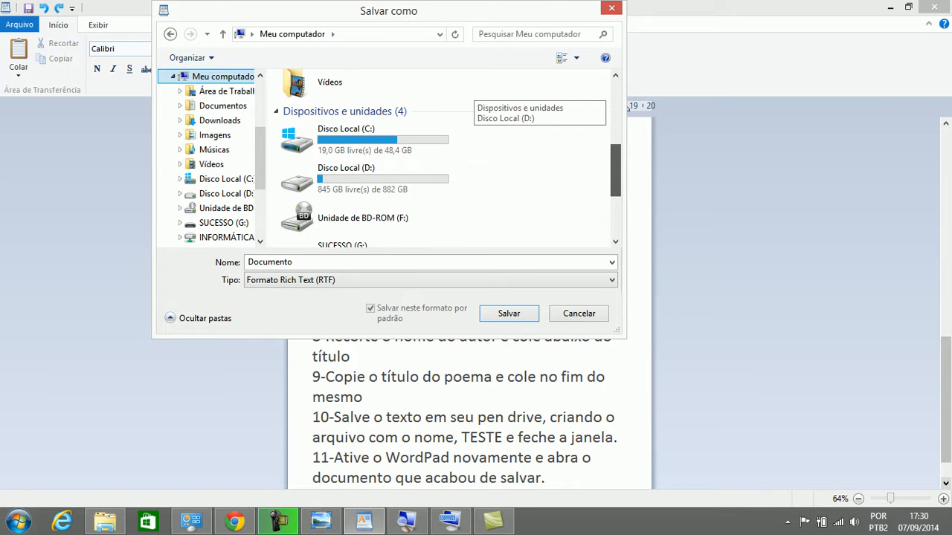
scroll(628, 106, "down", 2)
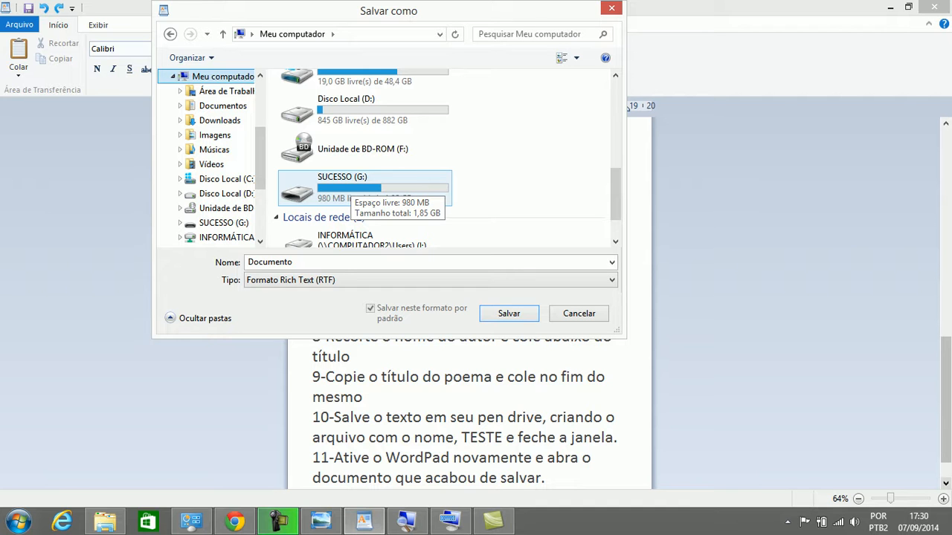
double_click(343, 186)
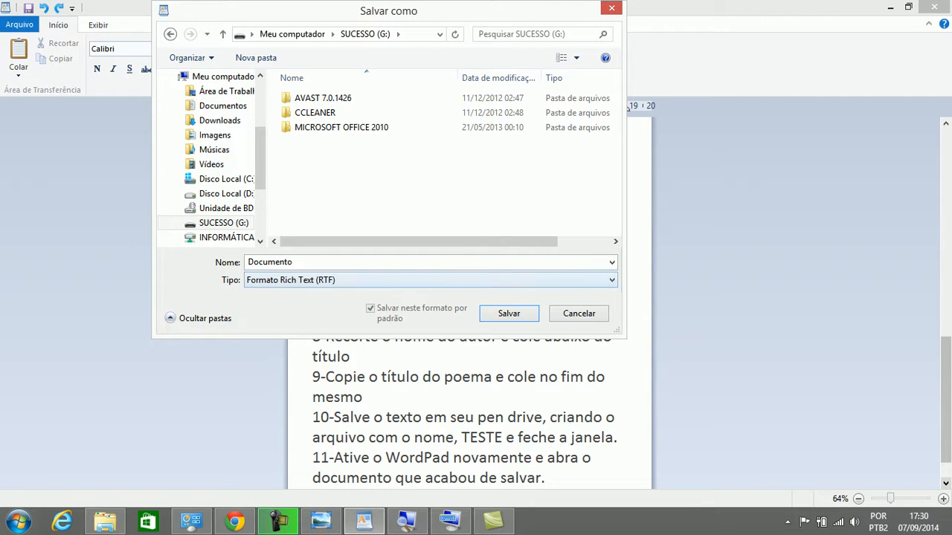
left_click(297, 262)
left_click(298, 263)
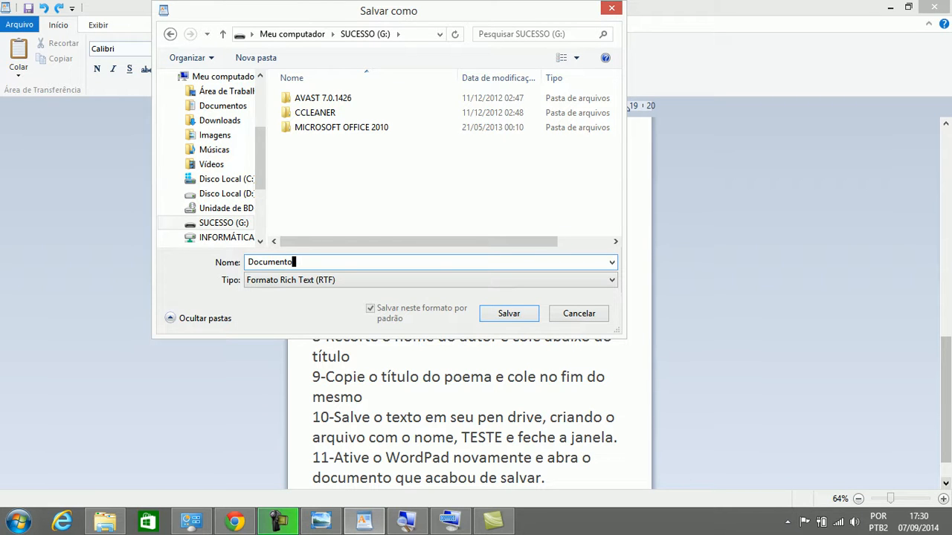
Replace the file name 'Documento' with 'TESTE' and save it to SUCESSO (G:)
left_click(281, 263)
left_click_drag(298, 262, 248, 263)
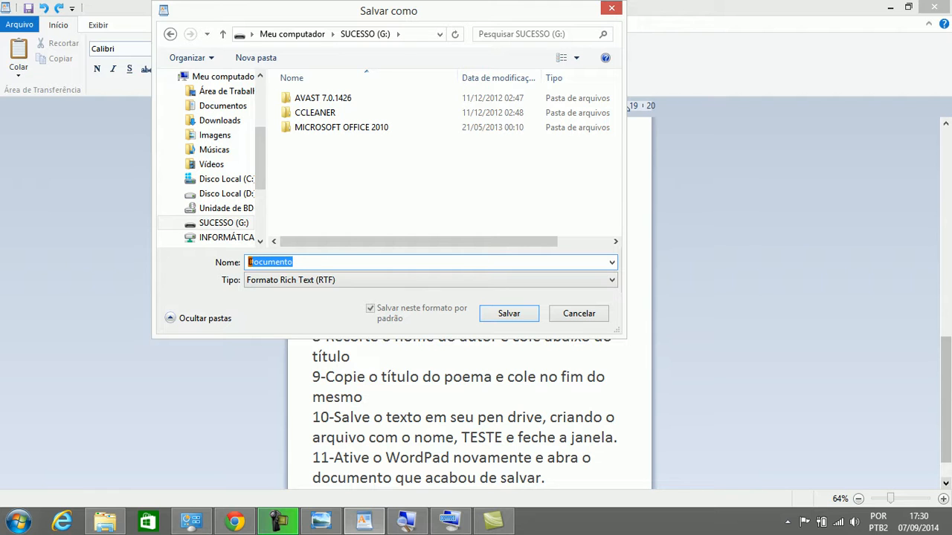
key("End")
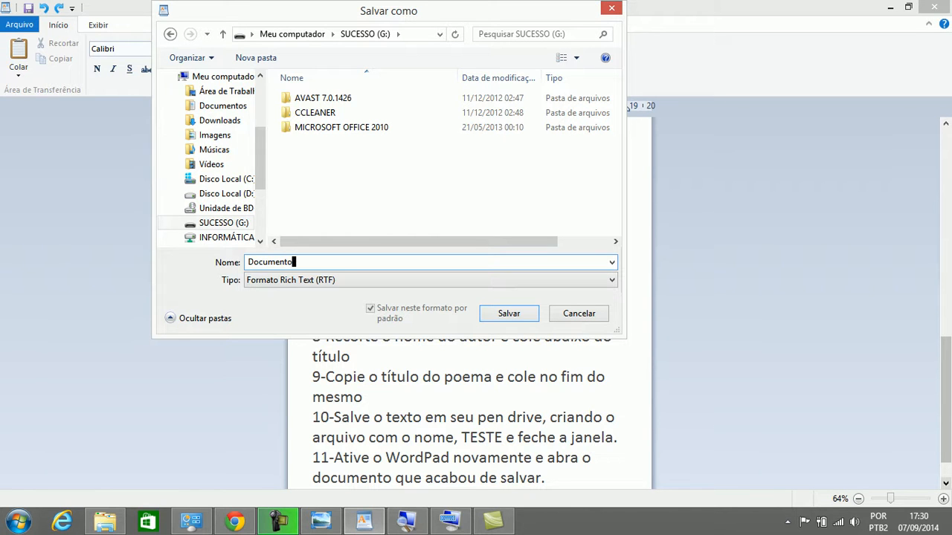
key("BackSpace")
key("BackSpace")
key("BackSpace")
key("Home")
key("Delete")
key("Delete")
key("Delete")
left_click_drag(272, 261, 249, 262)
type("TESTE")
key("Return")
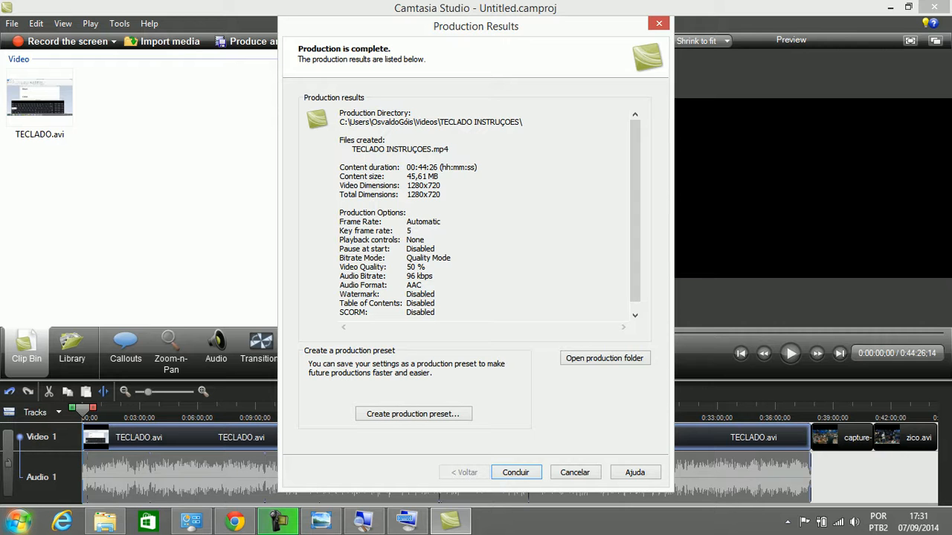
Launch WordPad from Start > Todos os programas > Acessórios do Windows and bring it forward
left_click(18, 521)
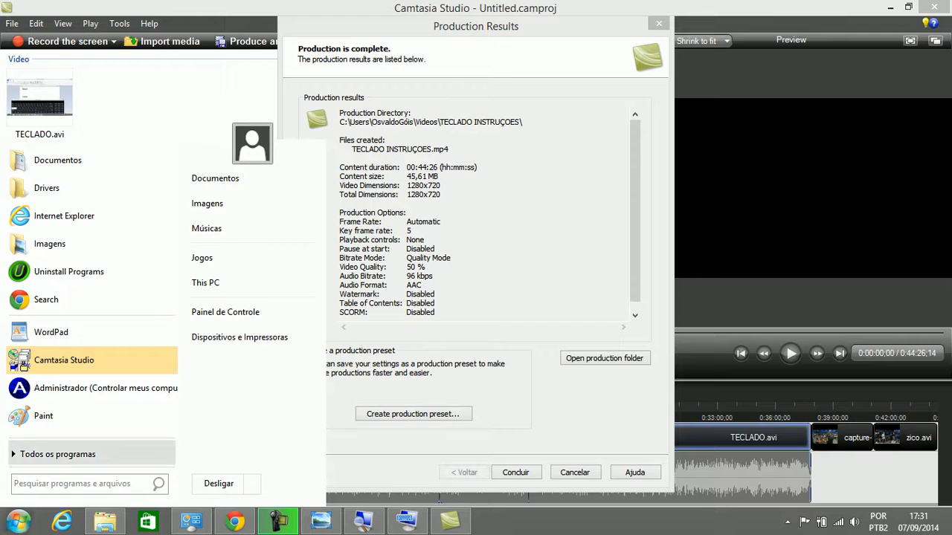
left_click(57, 454)
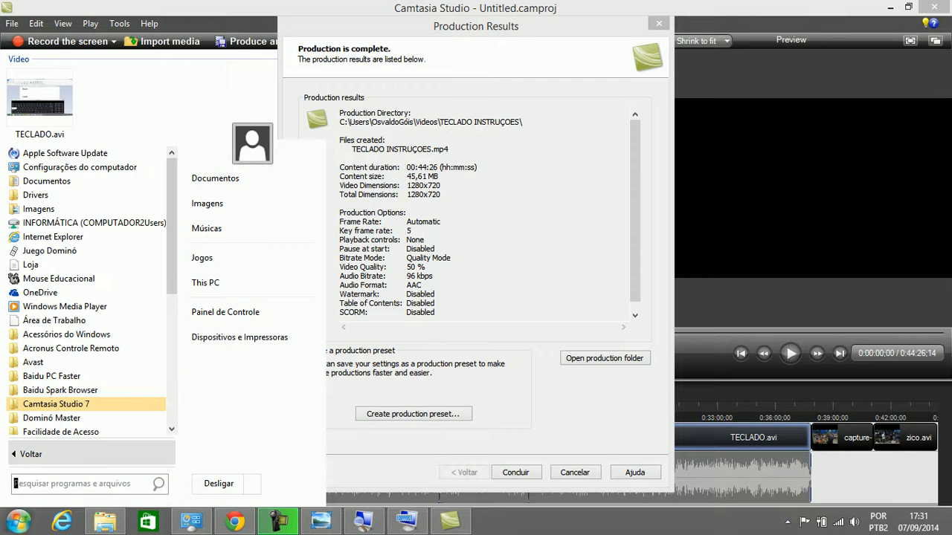
scroll(75, 418, "down", 1)
scroll(75, 418, "down", 3)
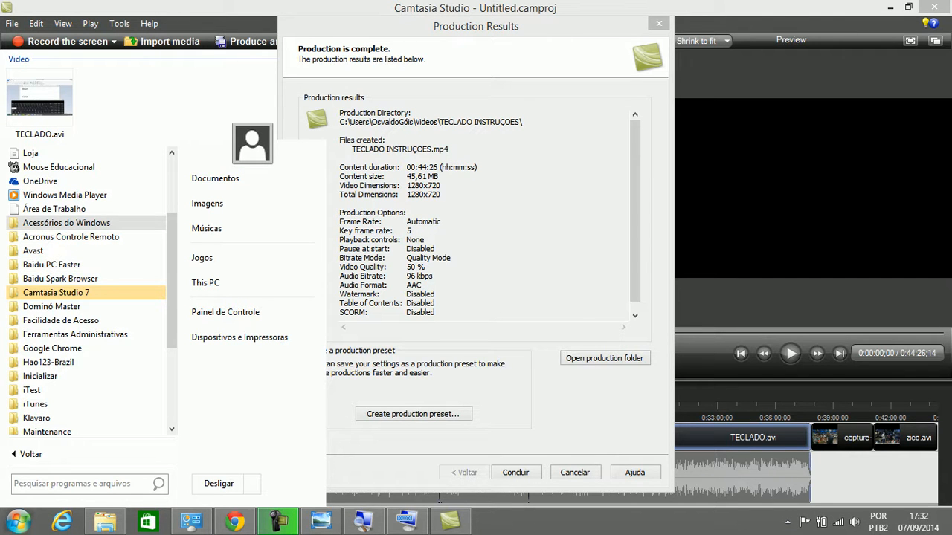
left_click(66, 222)
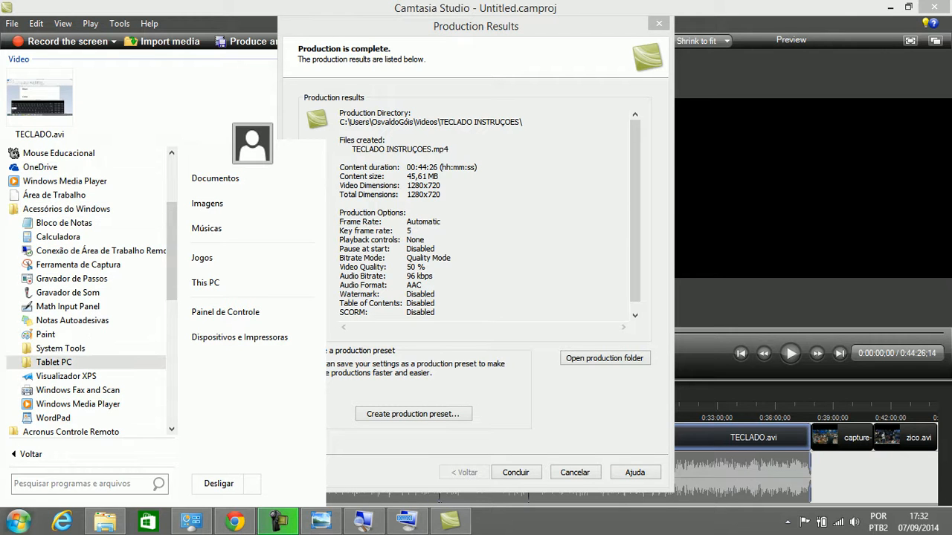
left_click(53, 418)
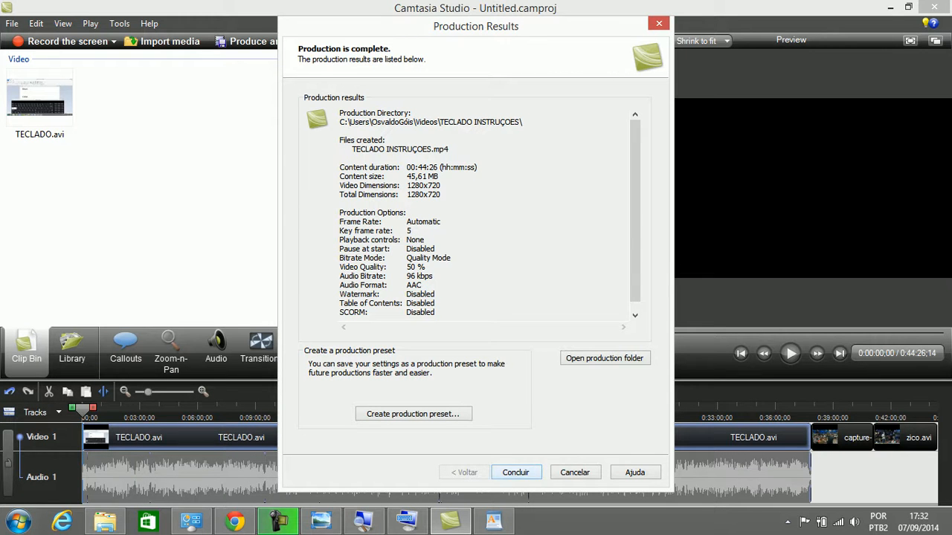
left_click(515, 473)
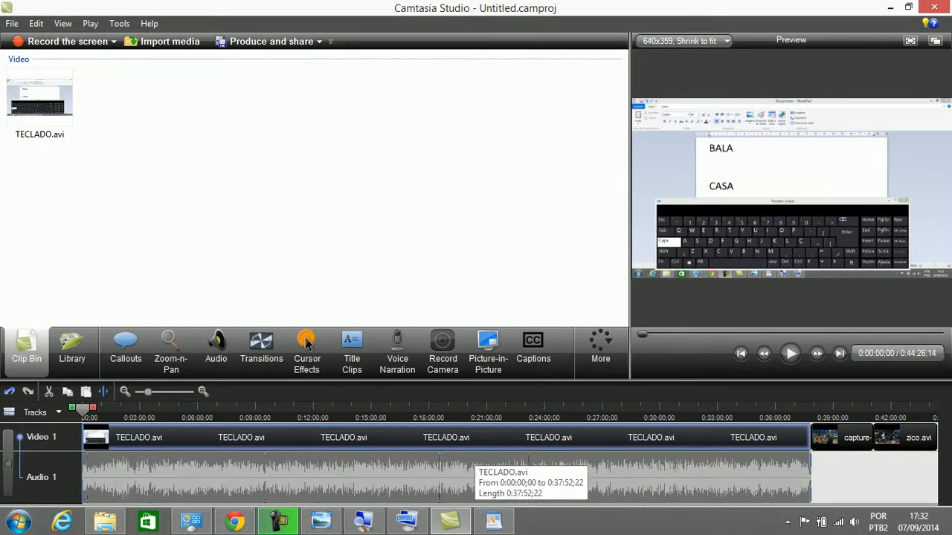
left_click(493, 521)
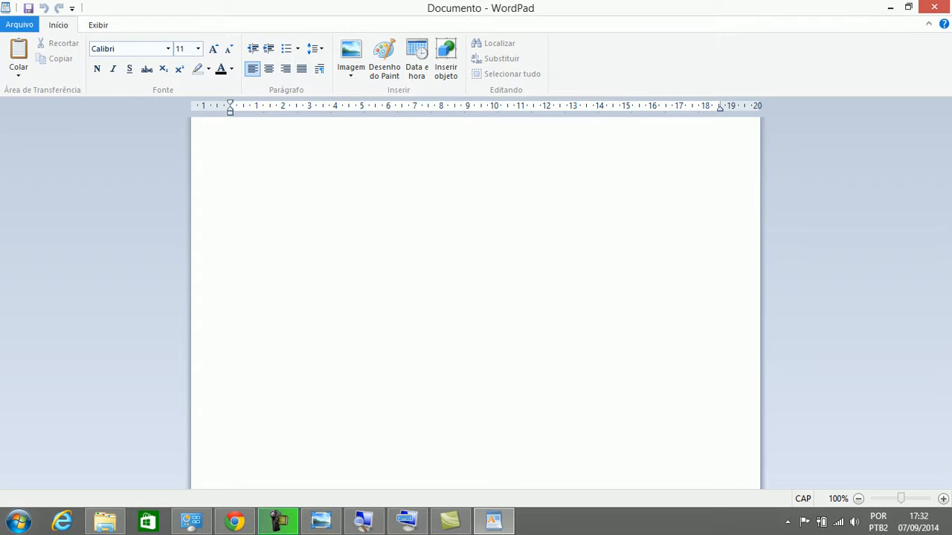
Open the TESTE file from the SUCESSO (G:) pen drive via Arquivo > Abrir
left_click(19, 25)
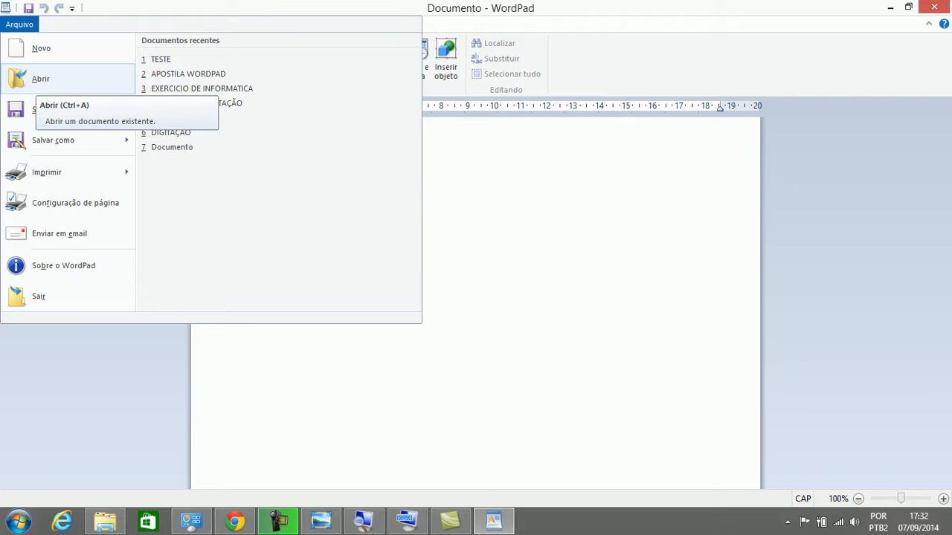
left_click(41, 78)
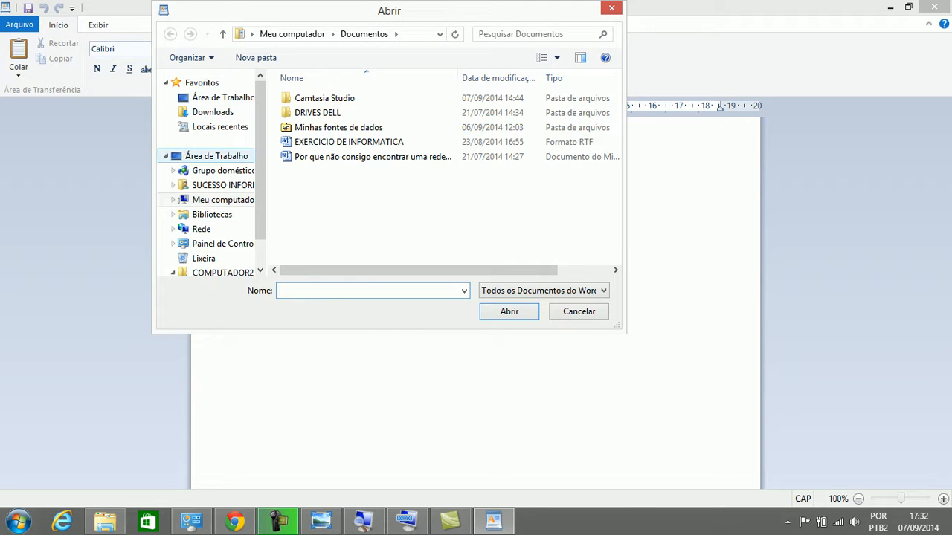
scroll(216, 179, "down", 1)
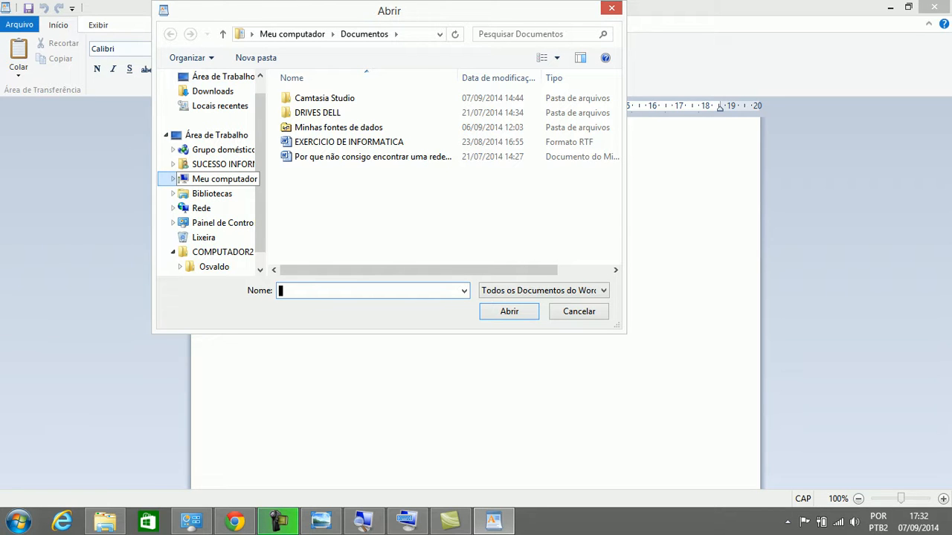
left_click(223, 179)
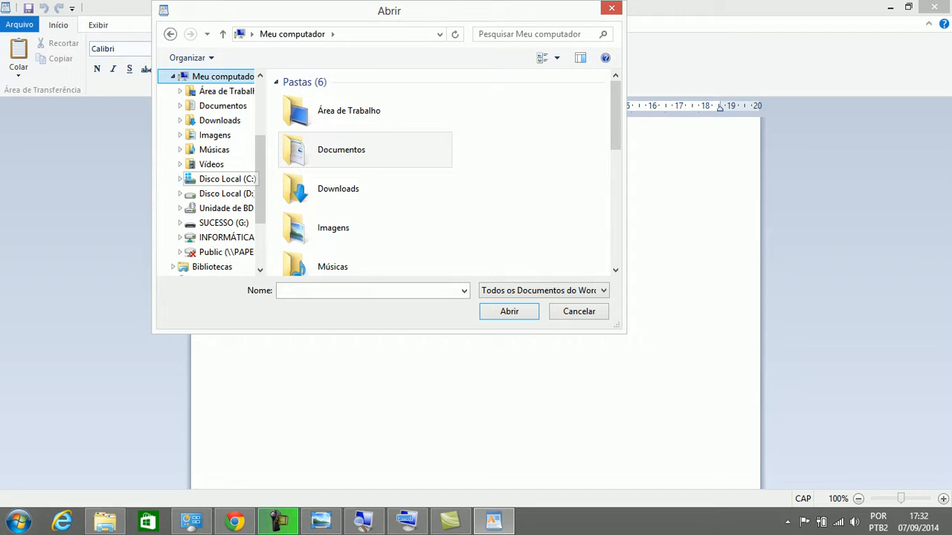
left_click_drag(615, 111, 616, 208)
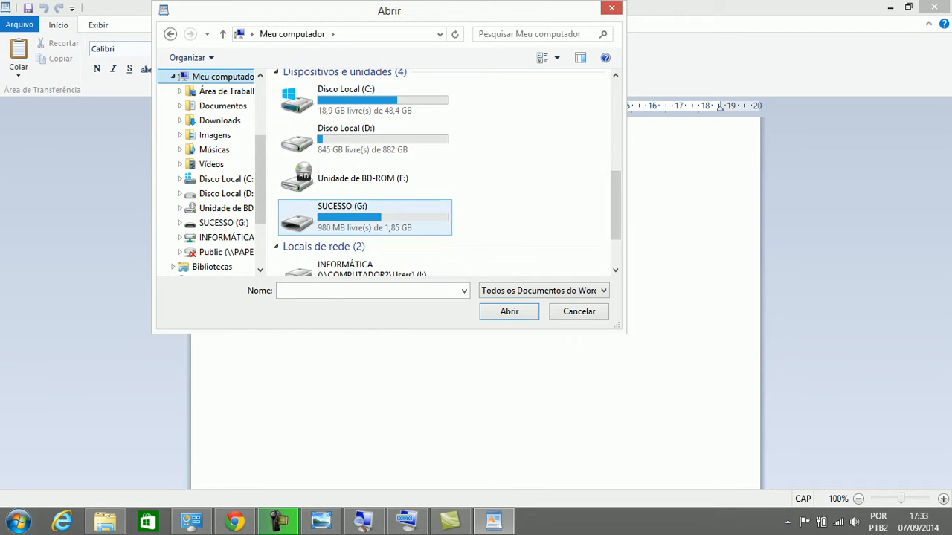
double_click(379, 217)
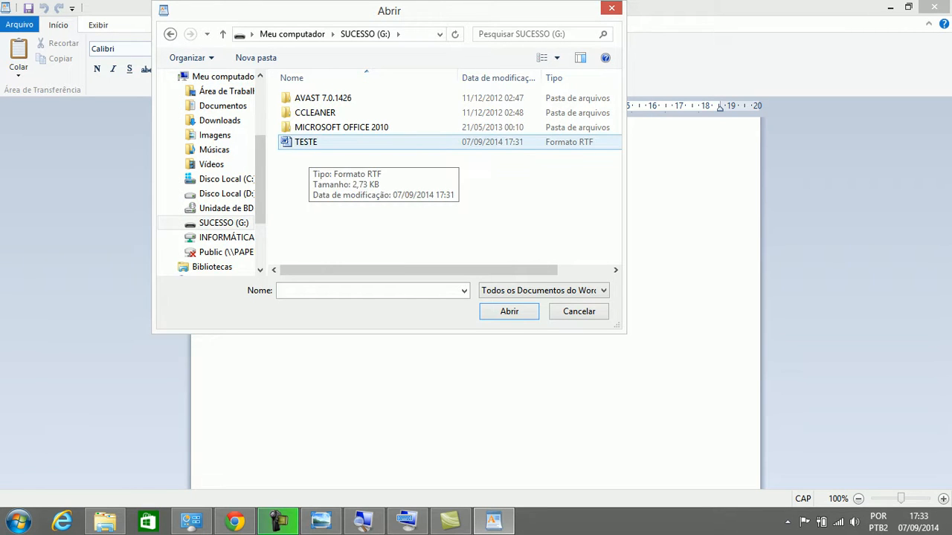
left_click(306, 142)
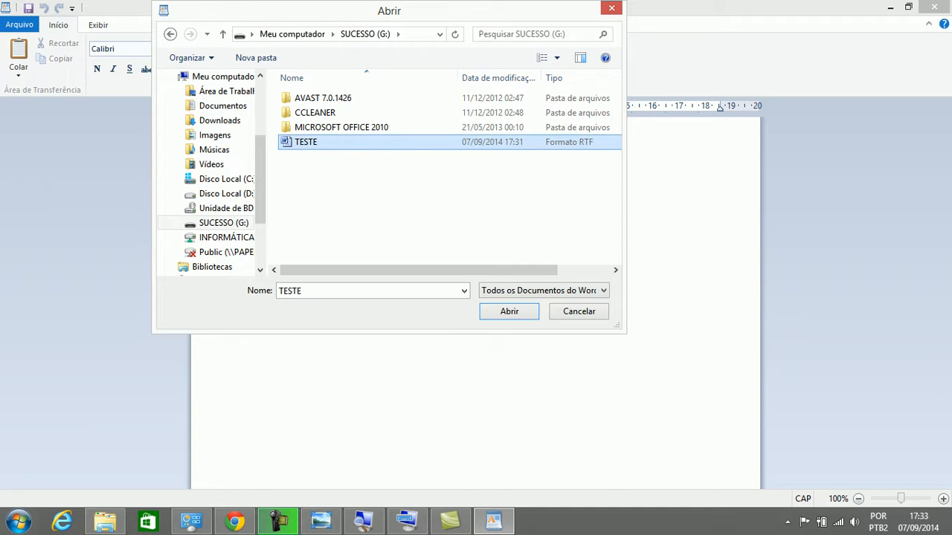
key("Return")
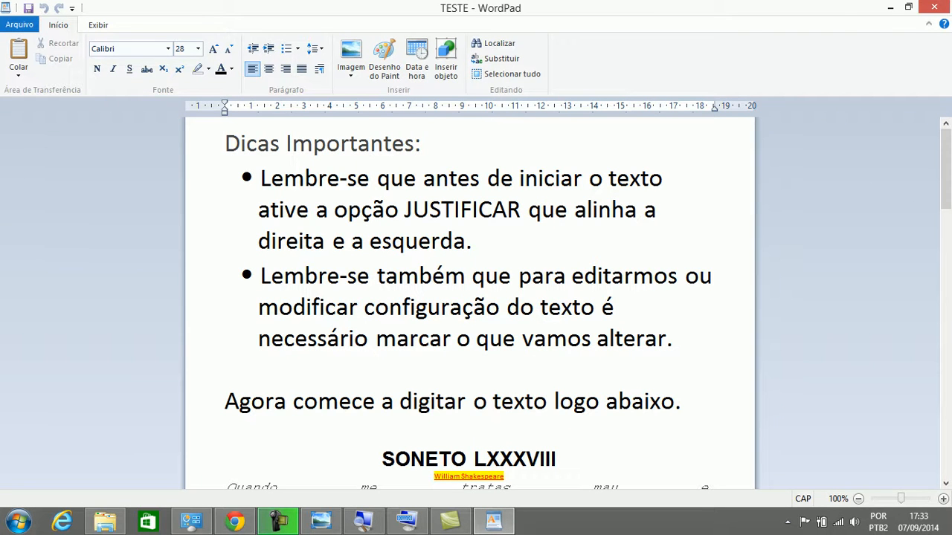
Move to the end of TESTE and show the Salvar como choices in the Arquivo menu
key("Down")
key("Down")
key("Down")
key("Down")
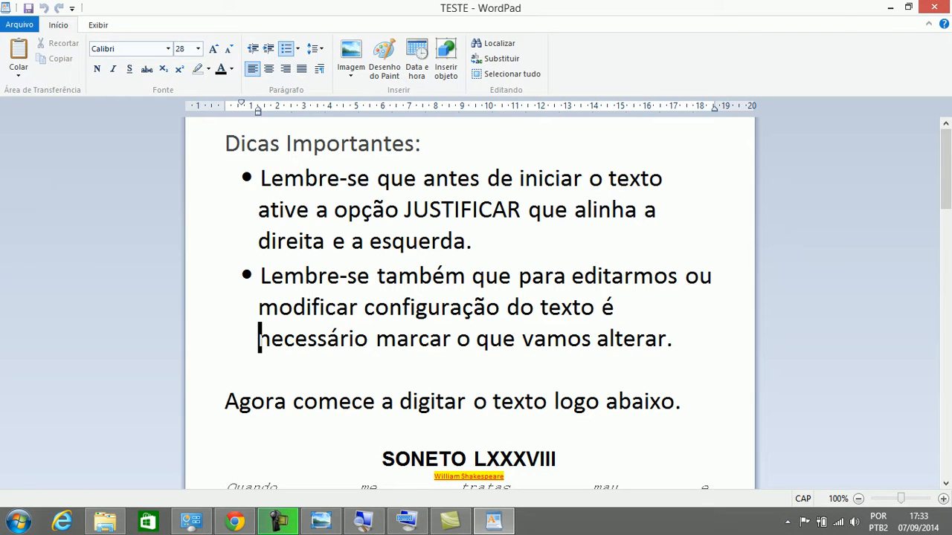
key("Down")
key("Down")
key("Down")
key("Down")
key("Down")
key("Down")
key("Down")
key("Down")
key("Down")
key("Down")
key("Down")
key("Down")
key("Down")
key("Down")
key("Down")
key("Down")
key("Down")
key("Down")
key("Down")
key("Down")
key("Down")
key("Down")
key("Down")
key("Down")
key("Down")
key("Down")
key("Down")
key("Down")
key("Down")
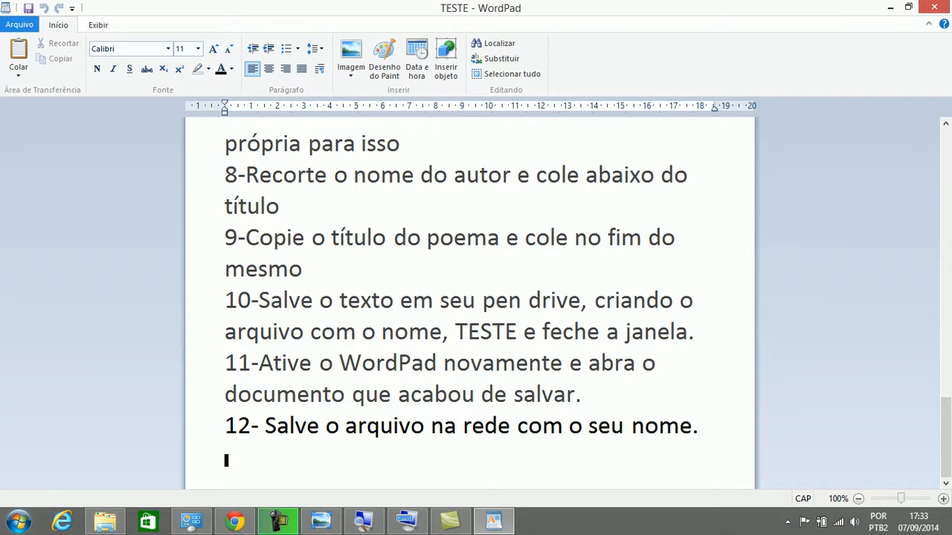
key("alt+a")
key("Down")
key("Down")
key("Down")
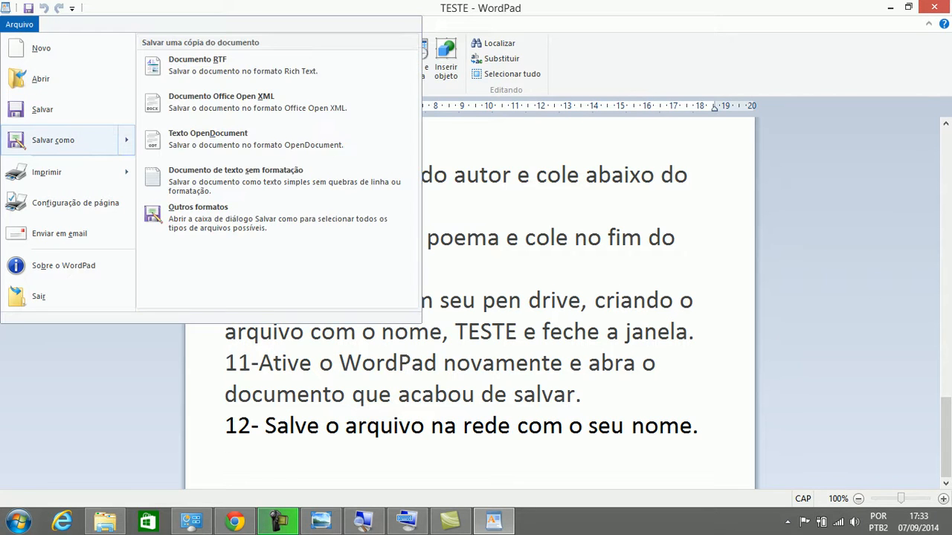
Save as Documento RTF, browsing through Meu computador to the INFORMÁTICA (I:) network drive
key("Return")
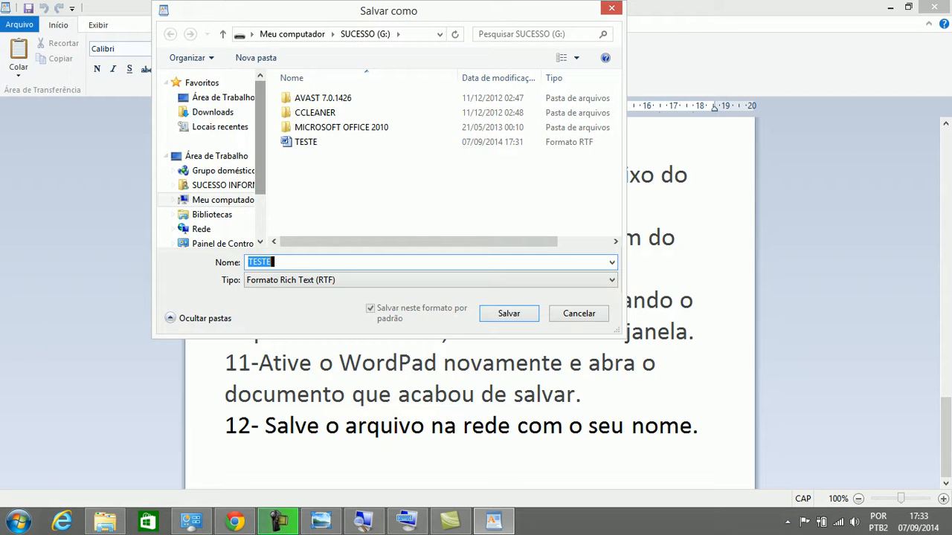
scroll(212, 163, "down", 2)
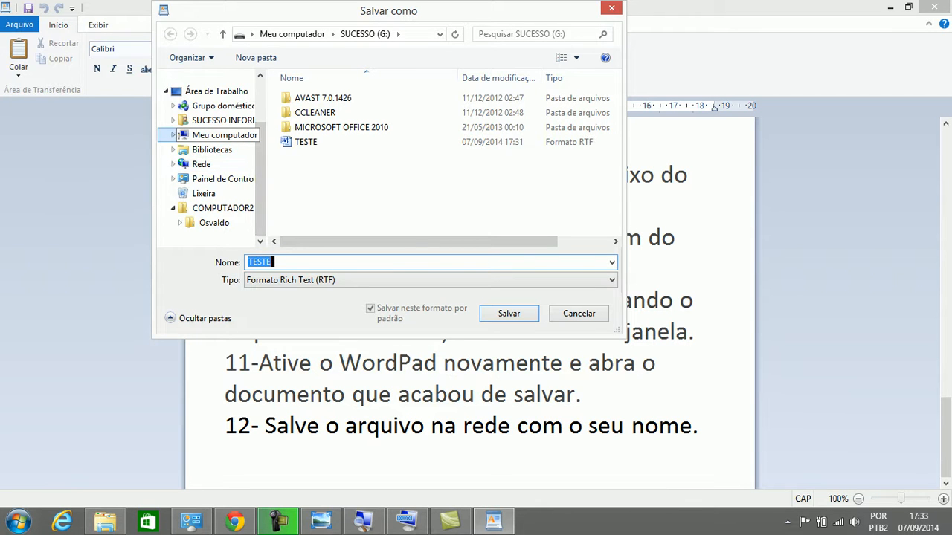
left_click(216, 135)
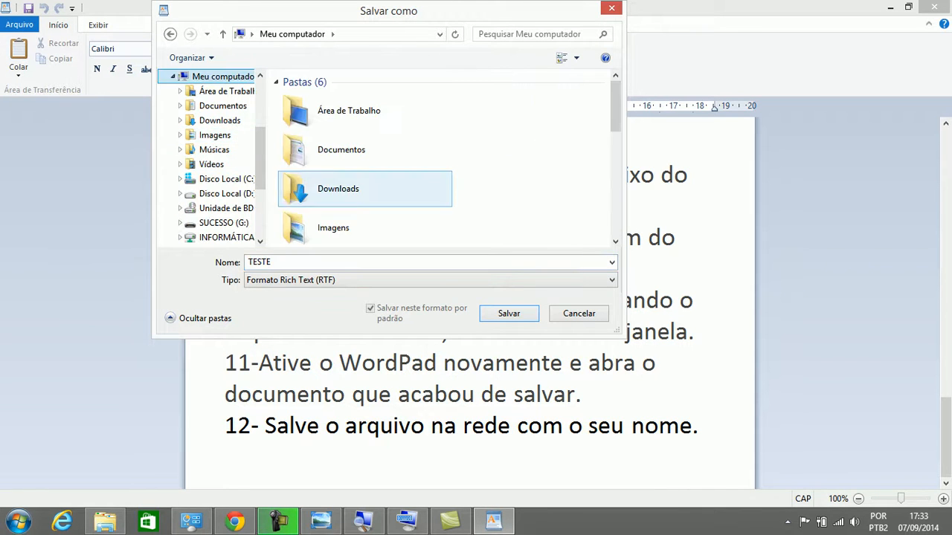
scroll(446, 160, "down", 3)
scroll(446, 160, "down", 5)
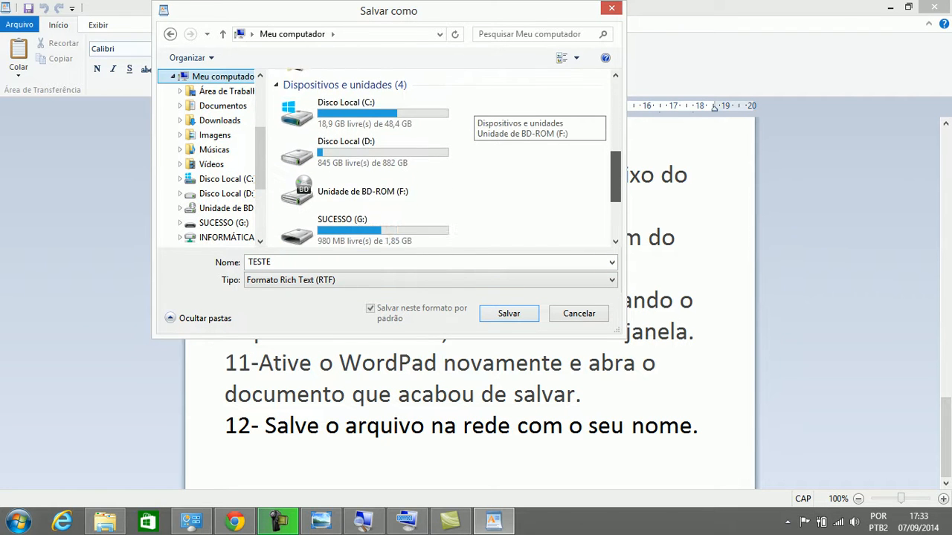
scroll(446, 160, "down", 1)
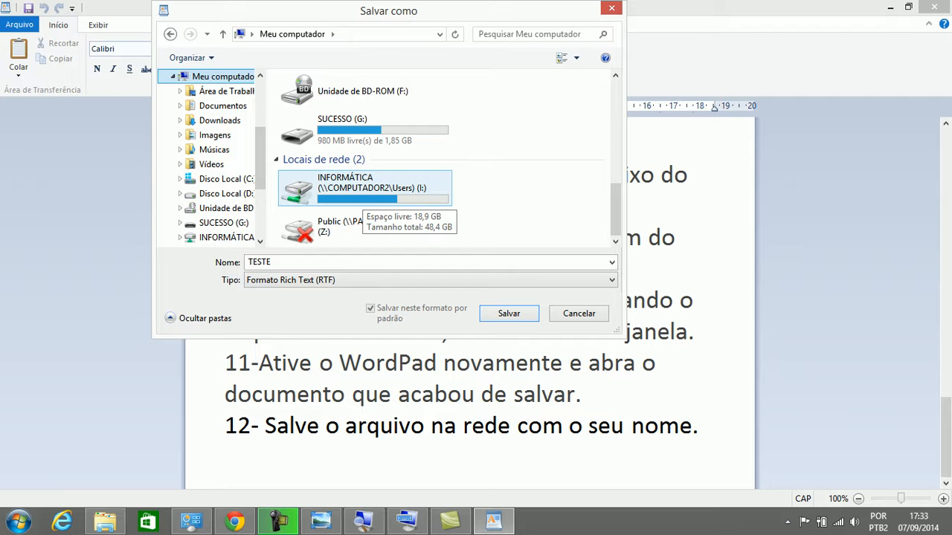
double_click(365, 189)
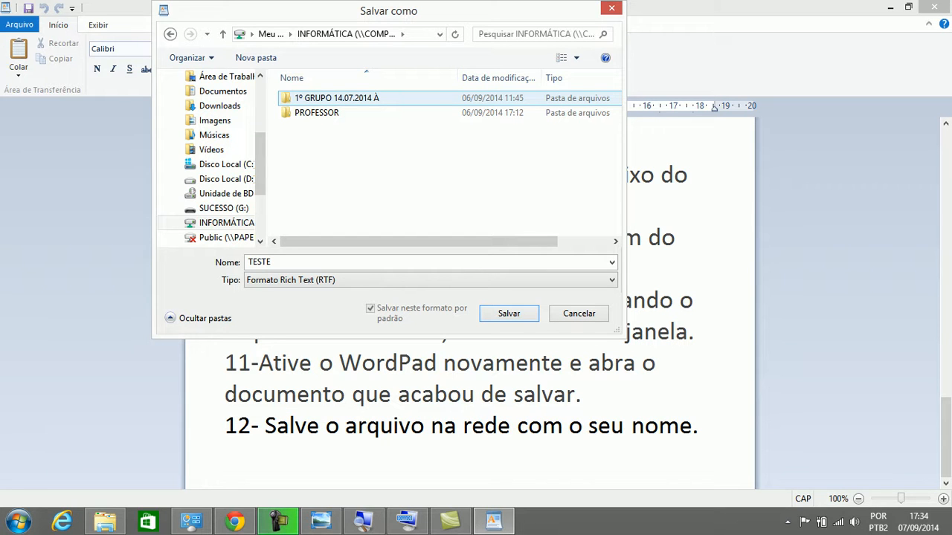
Navigate the save dialog through 1º GRUPO, TURMAS and 03.QUARTA into the student's folder
key("Return")
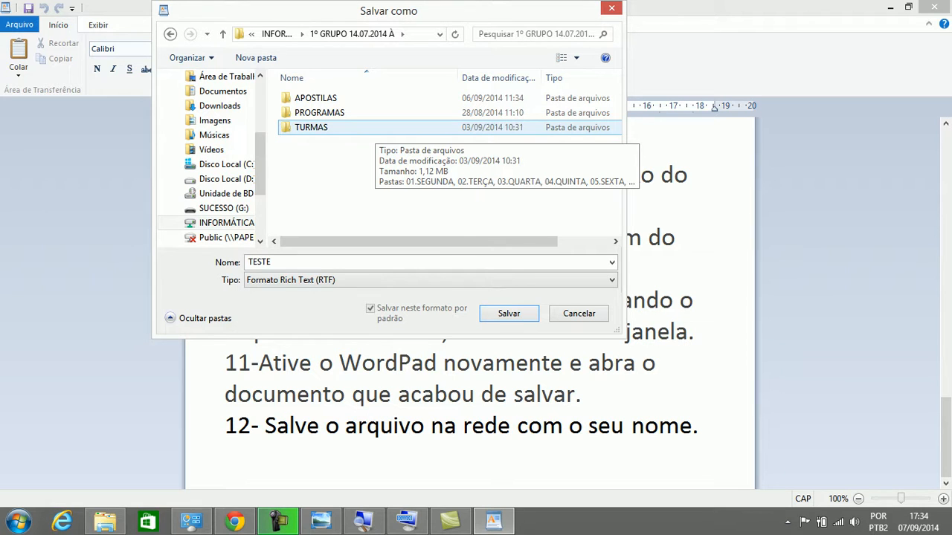
double_click(372, 127)
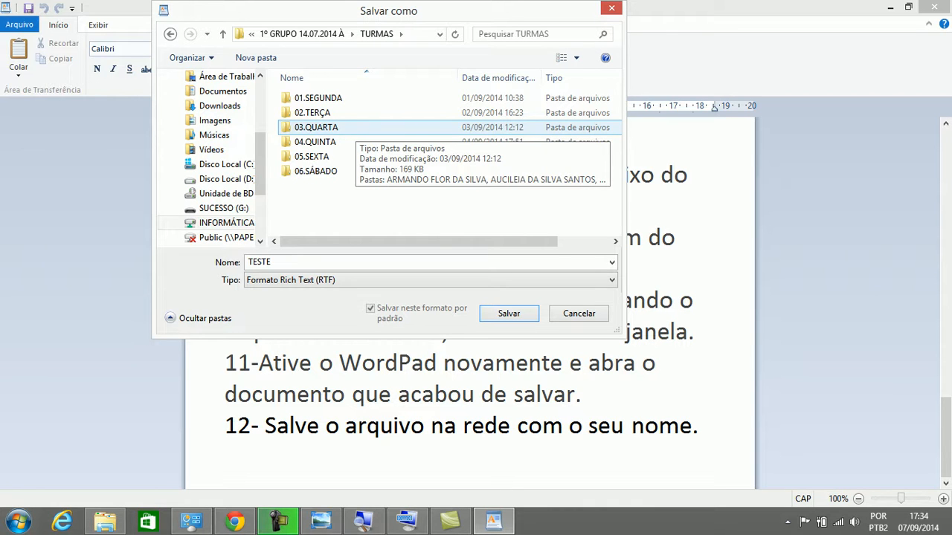
double_click(349, 127)
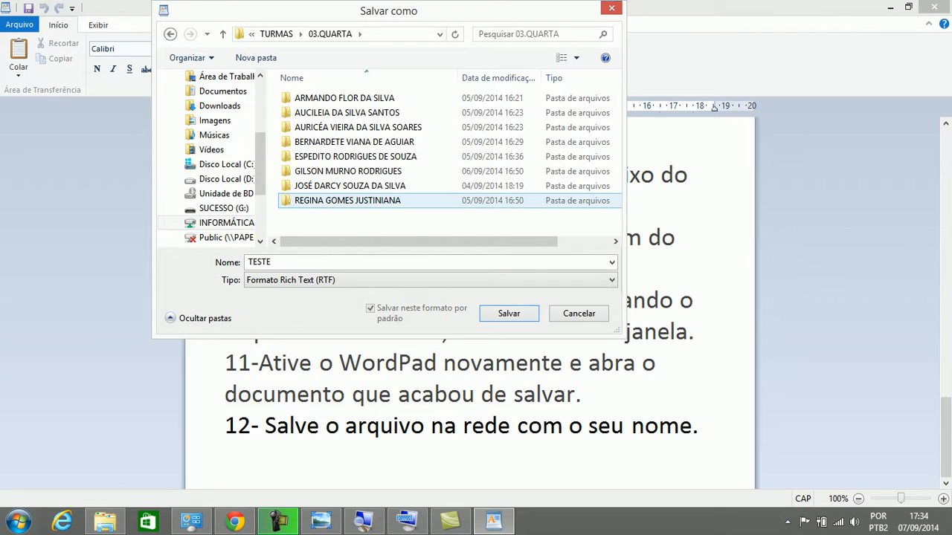
double_click(347, 200)
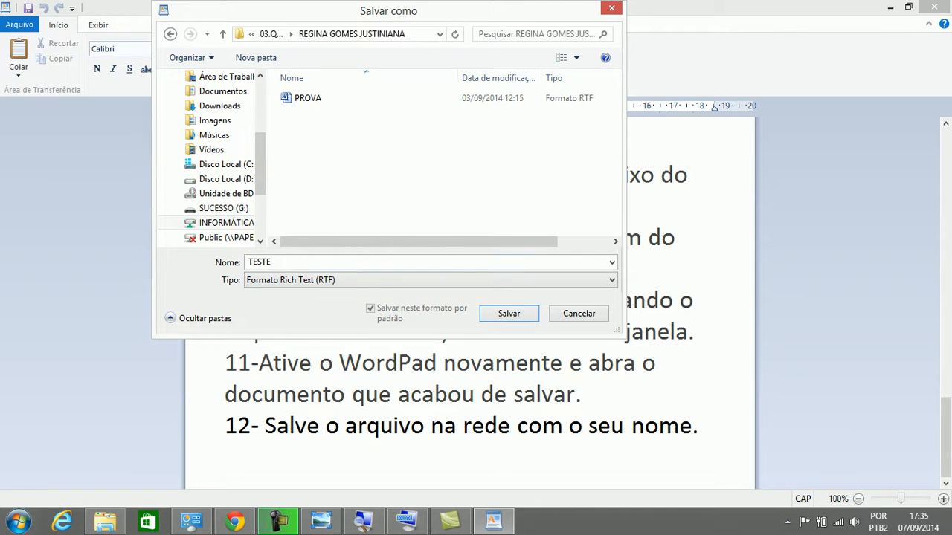
Replace the file name with the student's name, then cancel the Salvar como dialog without saving
double_click(258, 261)
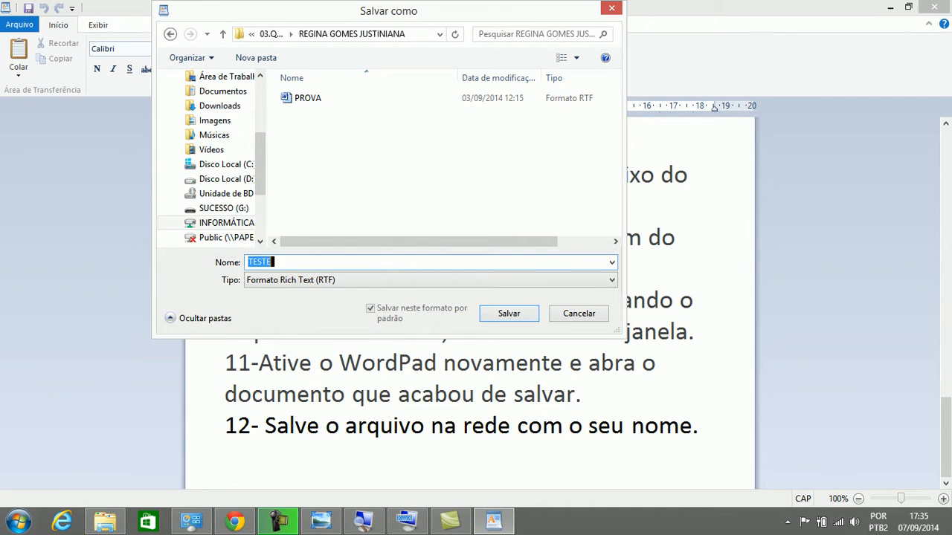
type("osva")
key("BackSpace")
key("BackSpace")
key("BackSpace")
key("BackSpace")
type("OSVALDO")
key("Escape")
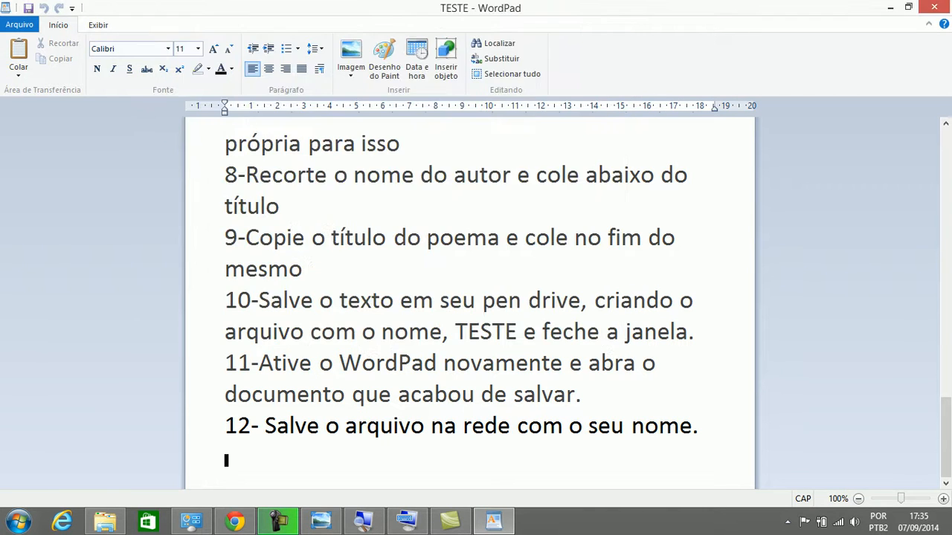